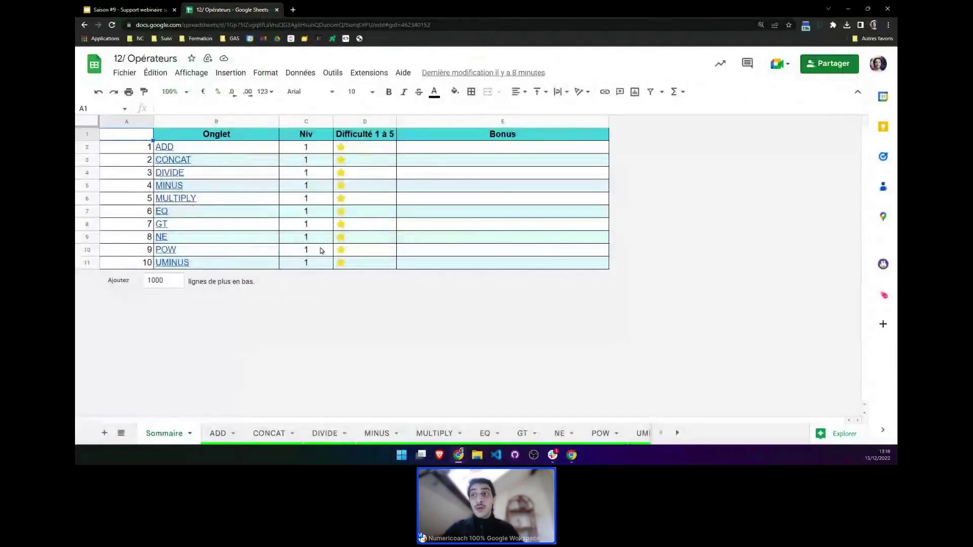
# Leave the intro sheet and go to the ADD exercise sheet
pyautogui.click(273, 150)
pyautogui.press('Right')
pyautogui.press('Right')
pyautogui.press('Right')
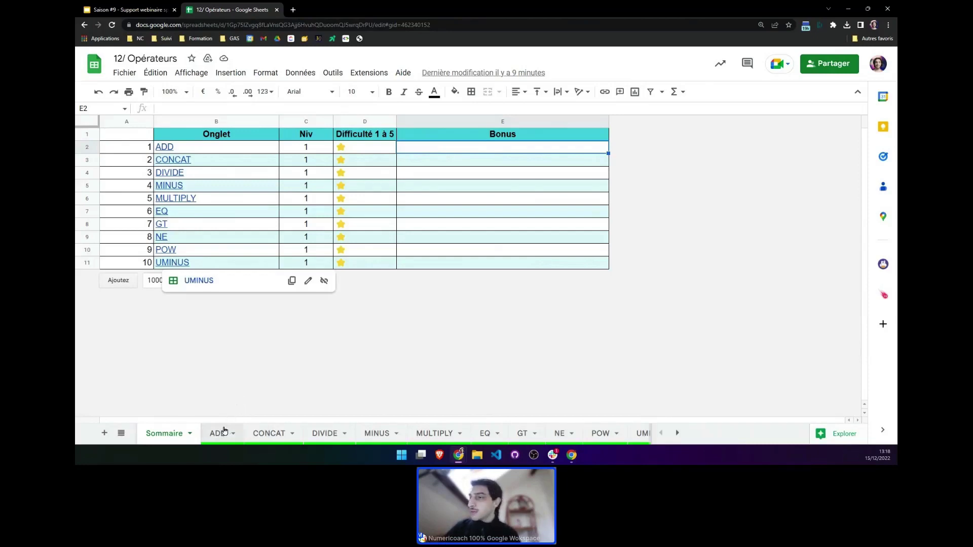
pyautogui.scroll(-2, 218, 431)
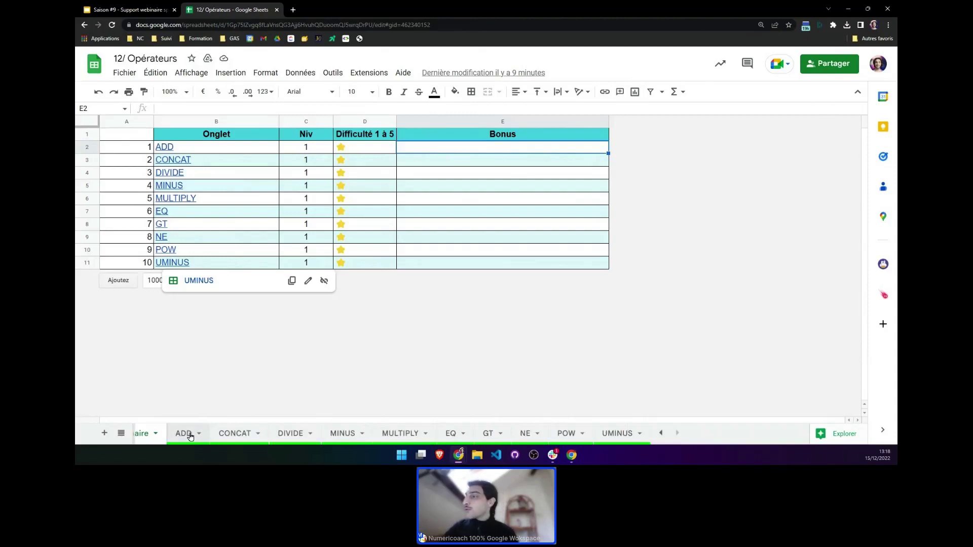
pyautogui.click(188, 436)
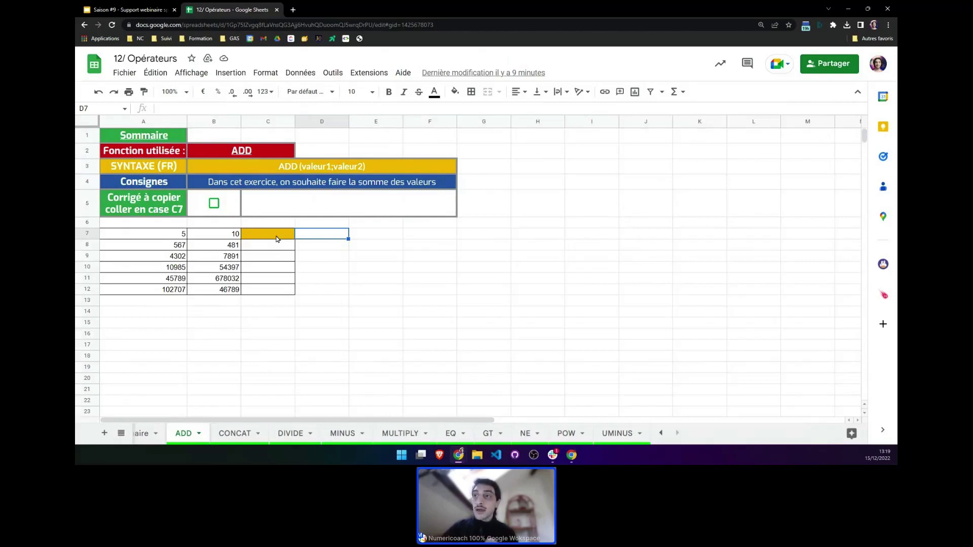
# Enter =ADD(A7;B7) in yellow cell C7 to get 15, declining the autofill suggestion
pyautogui.click(277, 238)
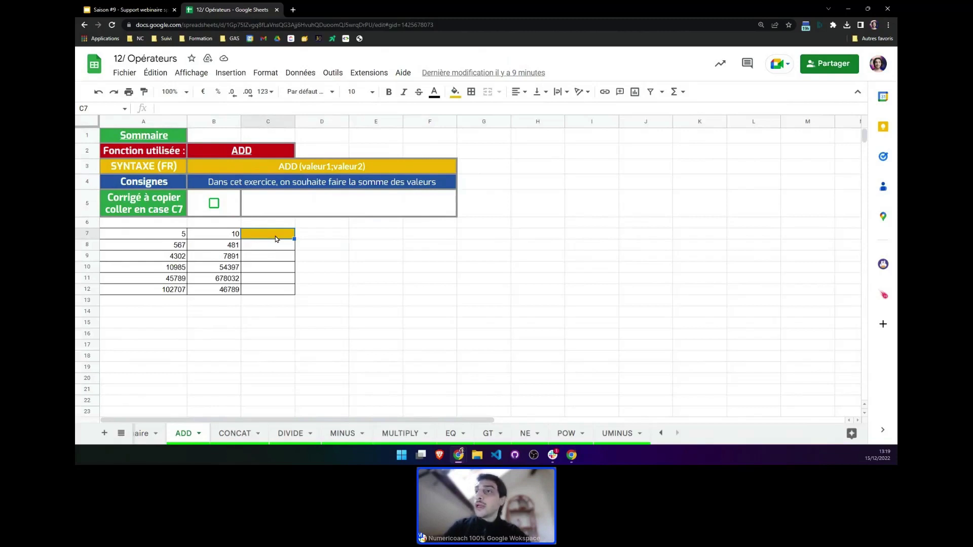
pyautogui.click(177, 237)
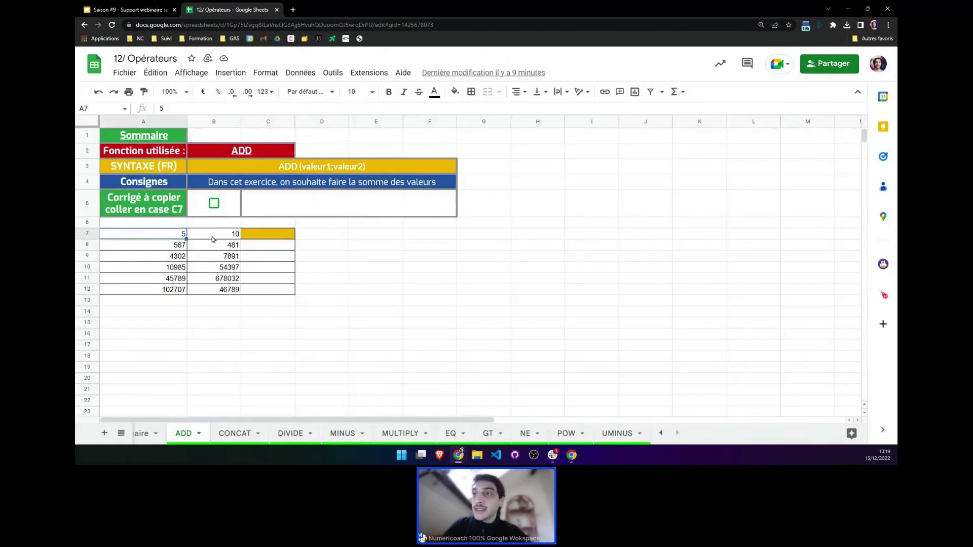
pyautogui.click(269, 236)
pyautogui.write('=add')
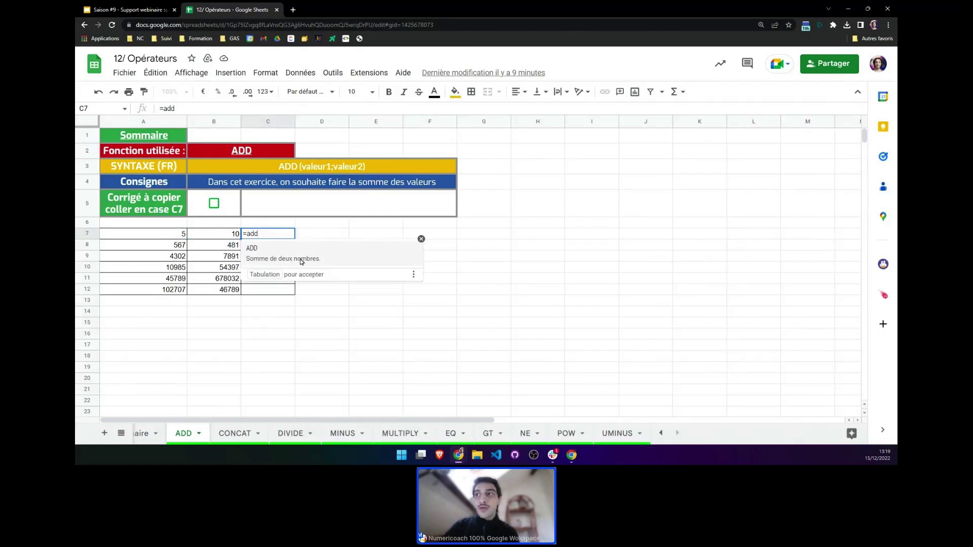
pyautogui.click(301, 260)
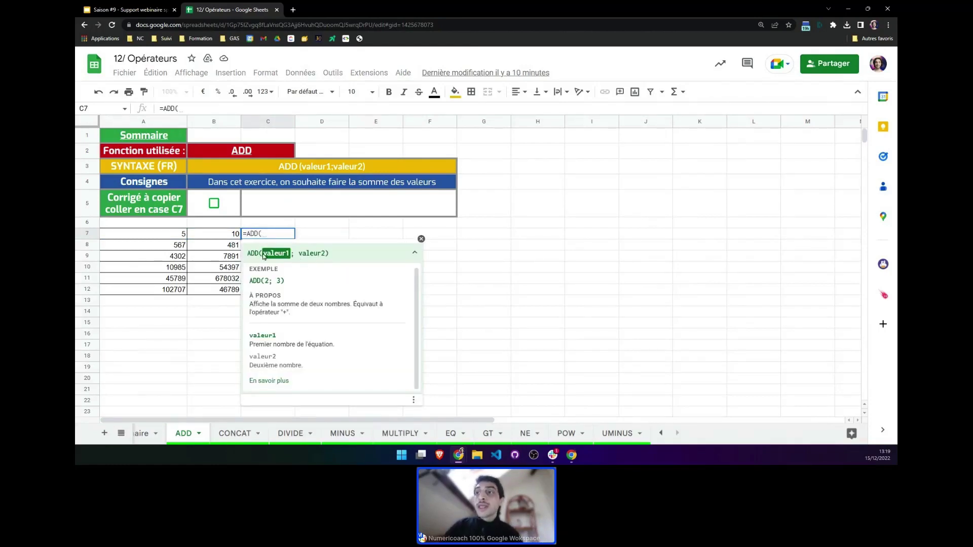
pyautogui.moveTo(264, 256); pyautogui.dragTo(327, 253)
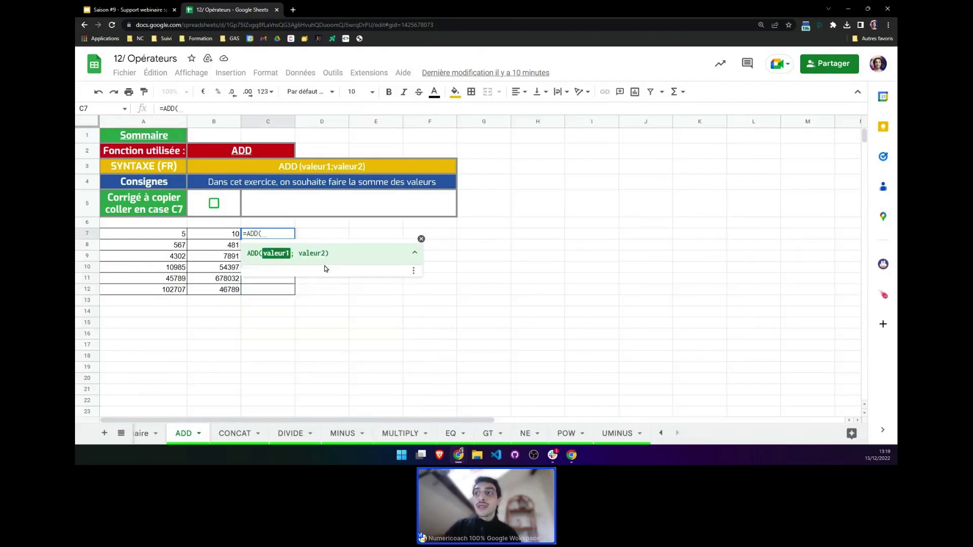
pyautogui.click(326, 252)
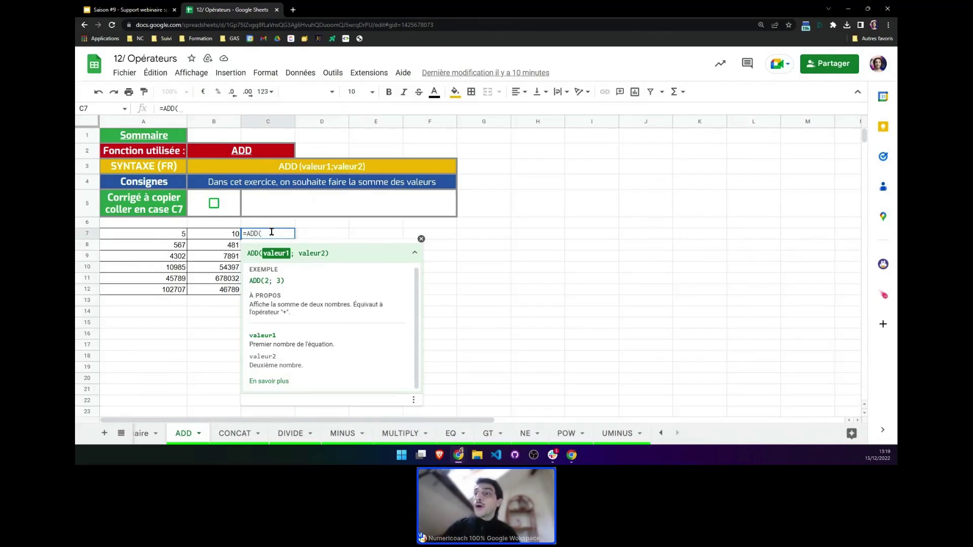
pyautogui.click(180, 237)
pyautogui.write(';')
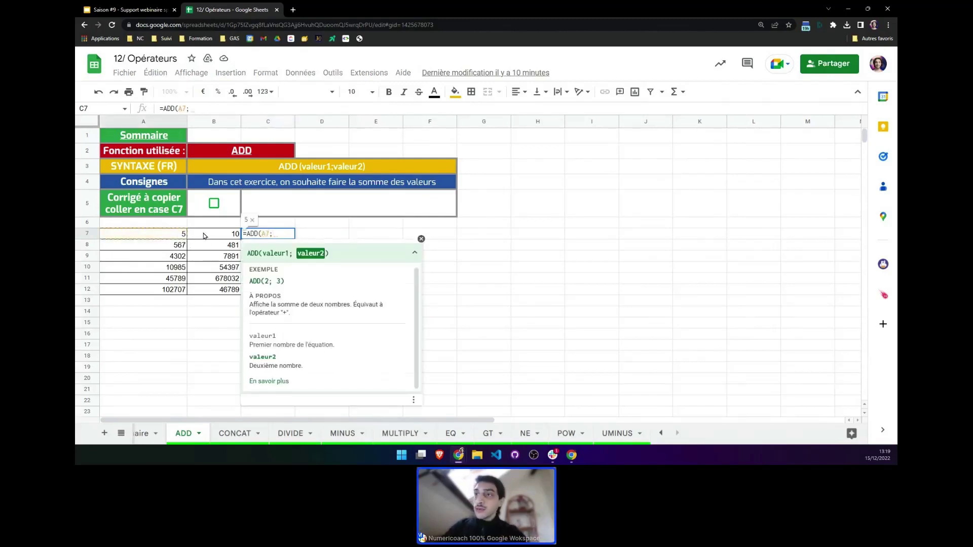
pyautogui.click(204, 237)
pyautogui.press('Return')
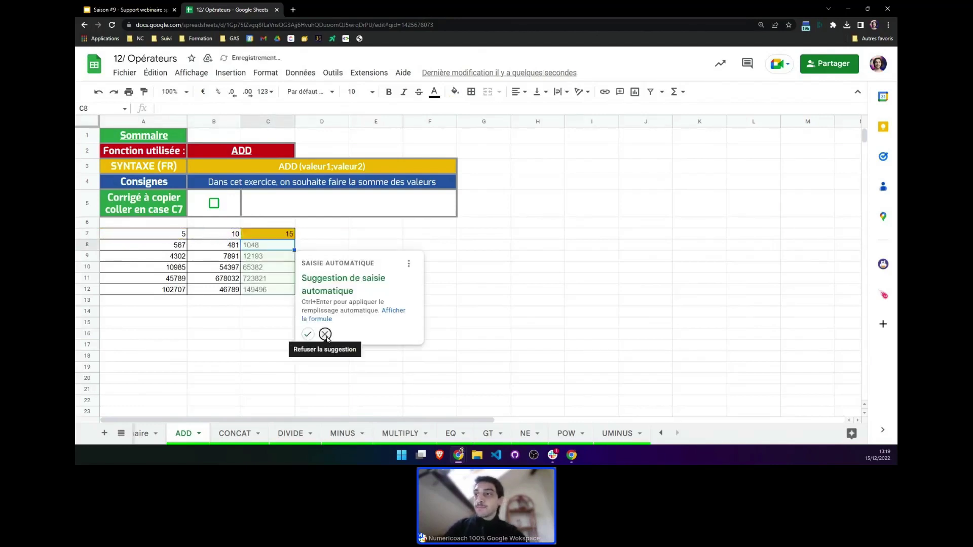
pyautogui.click(325, 335)
pyautogui.click(288, 238)
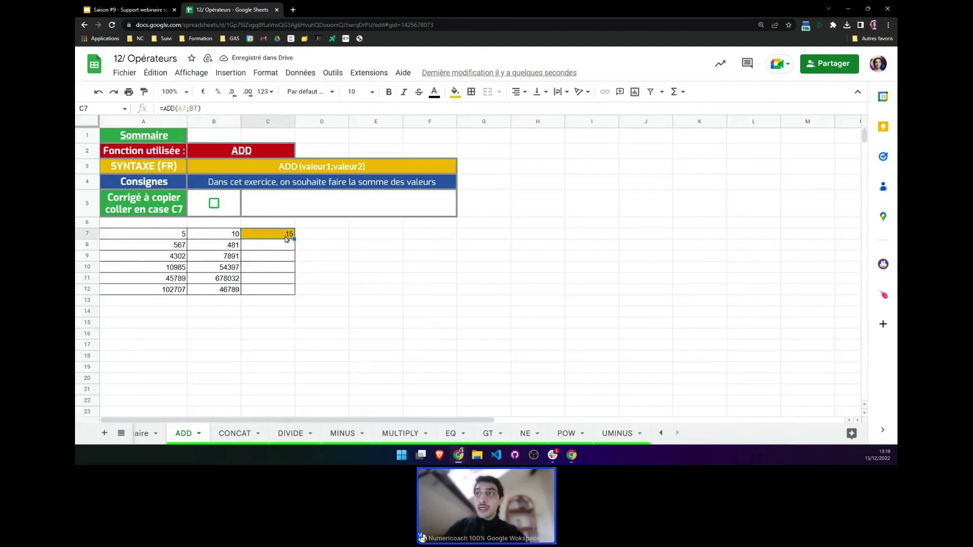
pyautogui.doubleClick(287, 237)
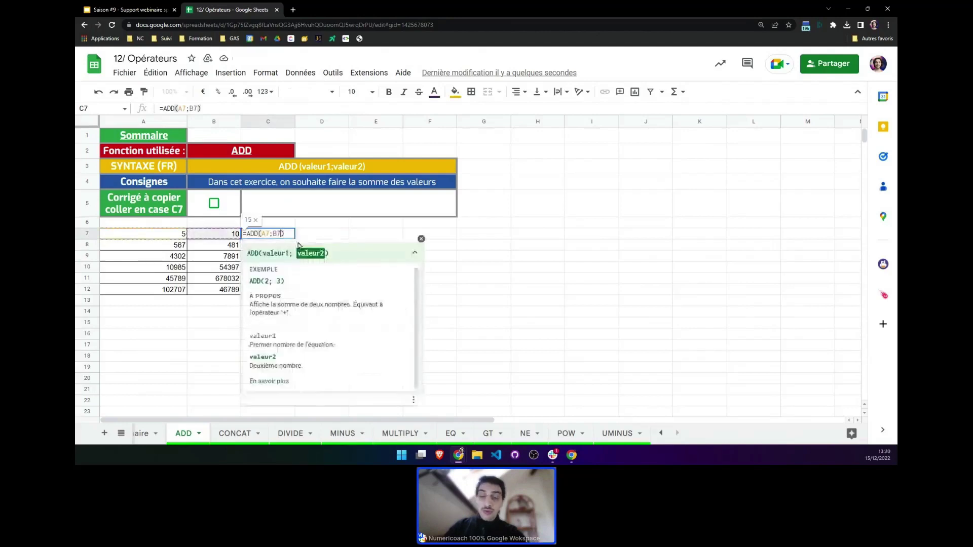
pyautogui.write(';10')
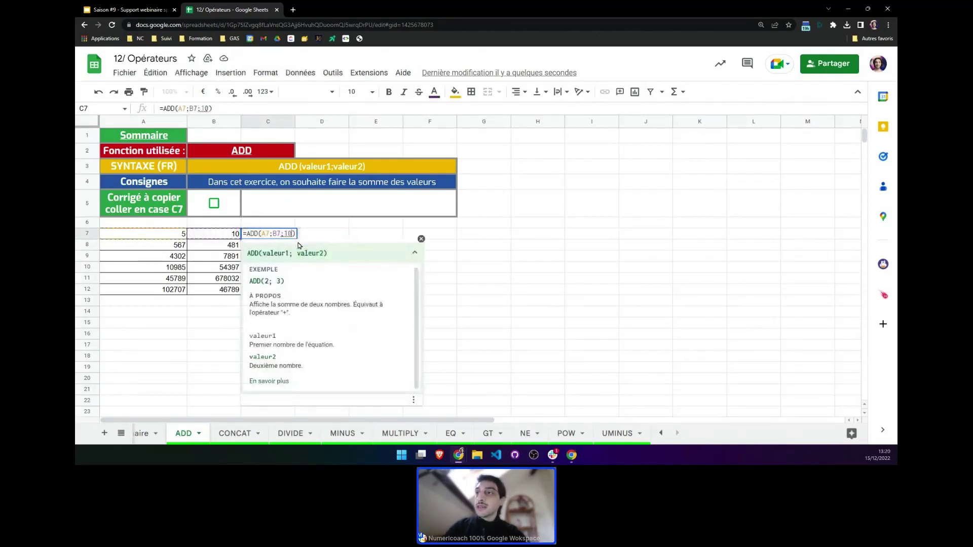
pyautogui.press('Return')
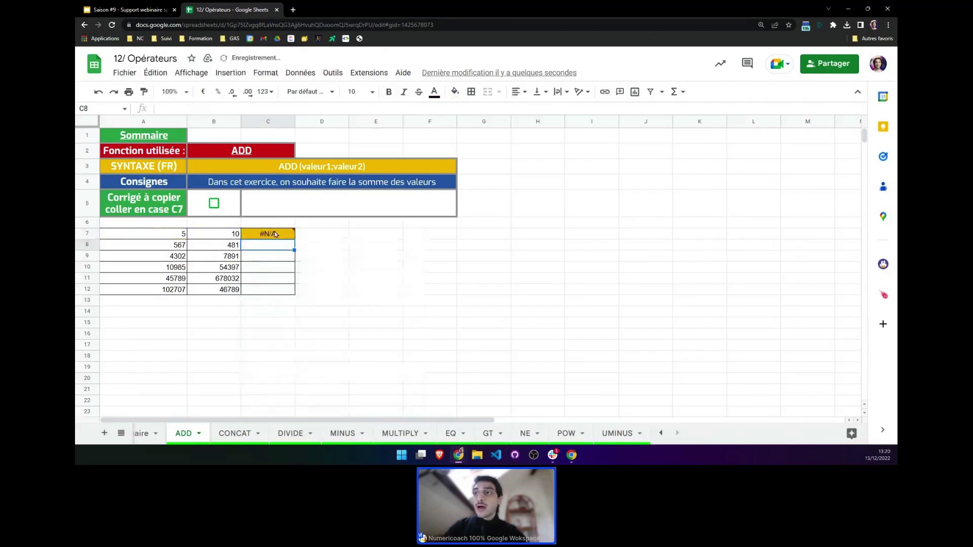
pyautogui.moveTo(267, 233)
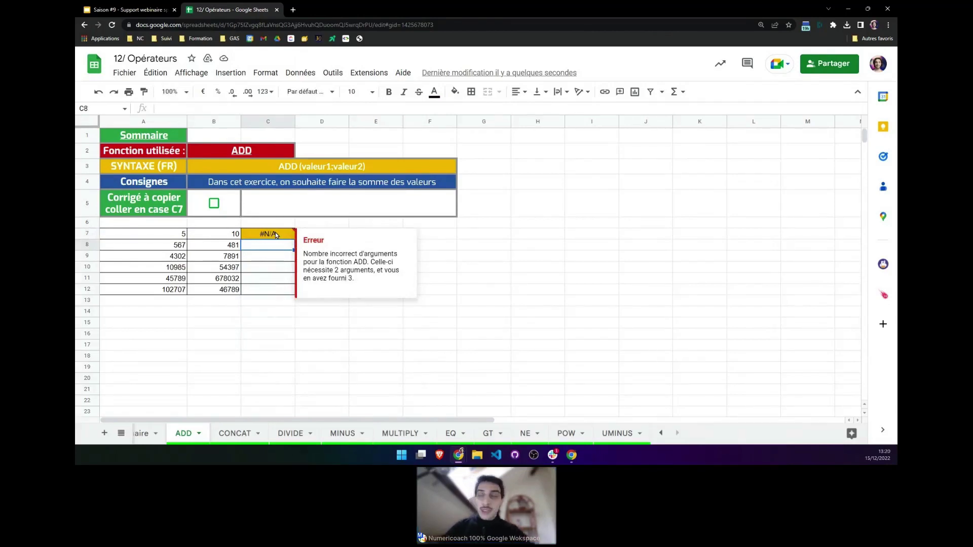
pyautogui.click(276, 235)
pyautogui.hotkey('ctrl', 'z')
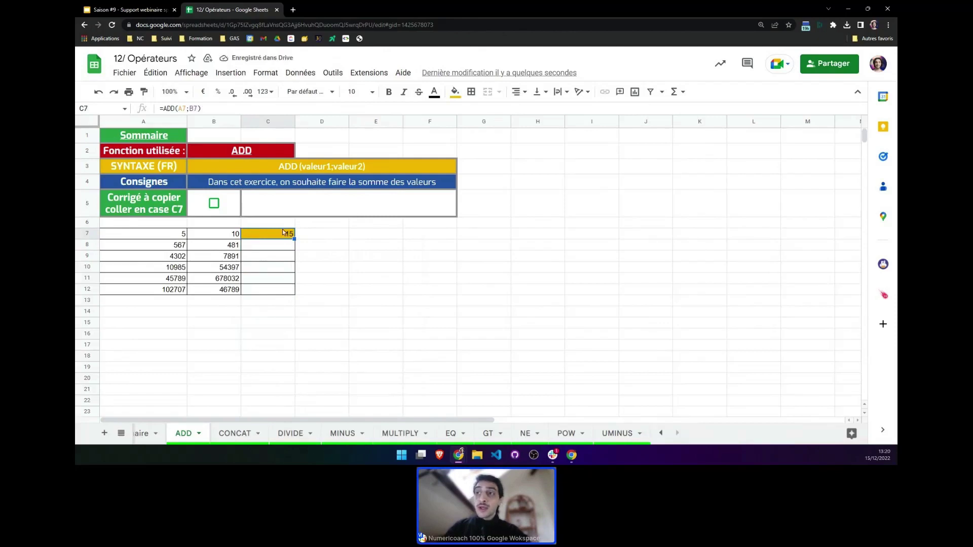
# Wrap the C7 ADD formula in ArrayFormula and extend its A and B references to full ranges
pyautogui.click(215, 109)
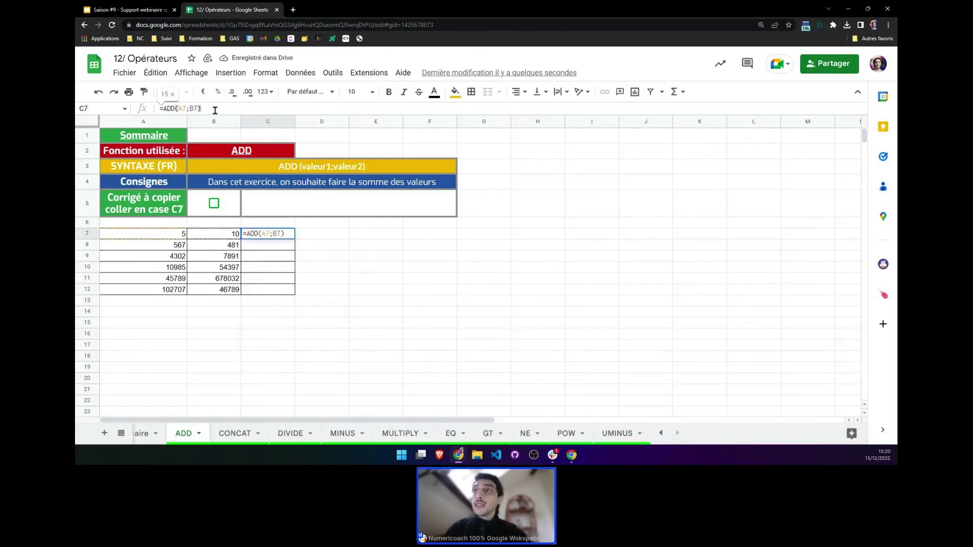
pyautogui.hotkey('ctrl', 'shift', 'Return')
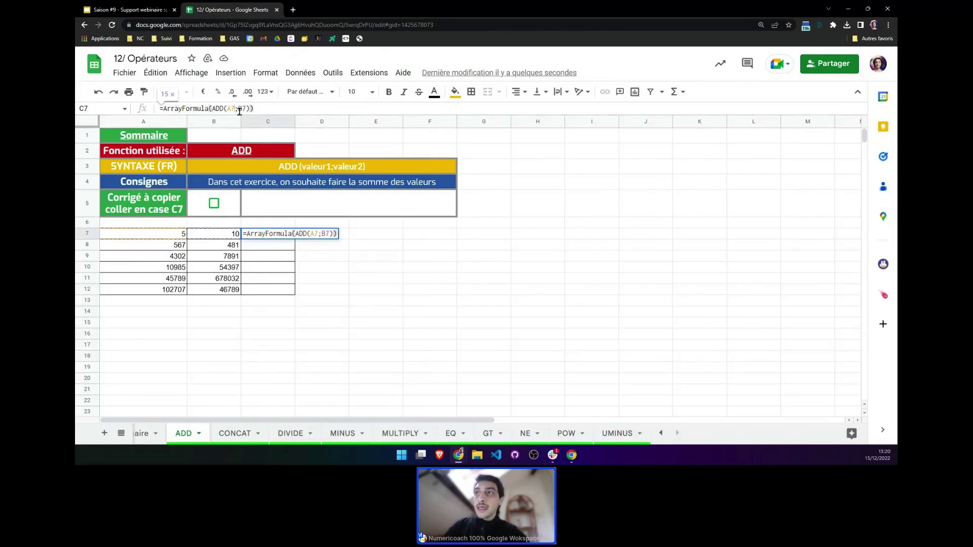
pyautogui.click(239, 109)
pyautogui.write(':')
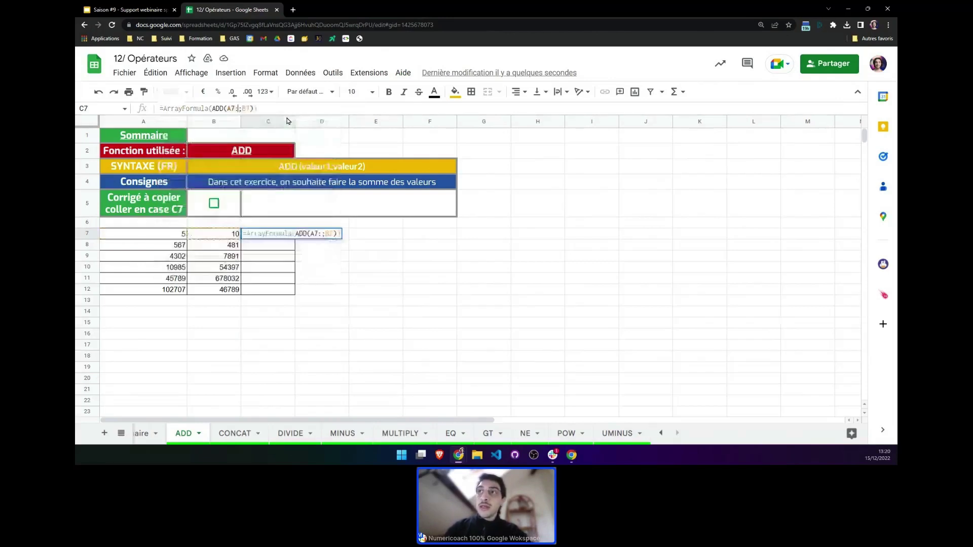
pyautogui.write('A')
pyautogui.press('Right')
pyautogui.press('Right')
pyautogui.press('Left')
pyautogui.press('Left')
pyautogui.press('Left')
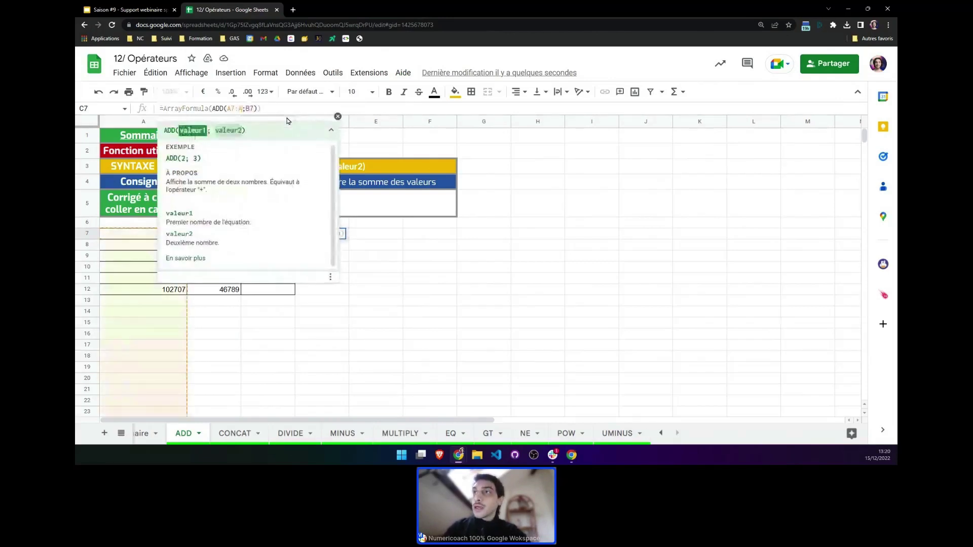
pyautogui.write('12')
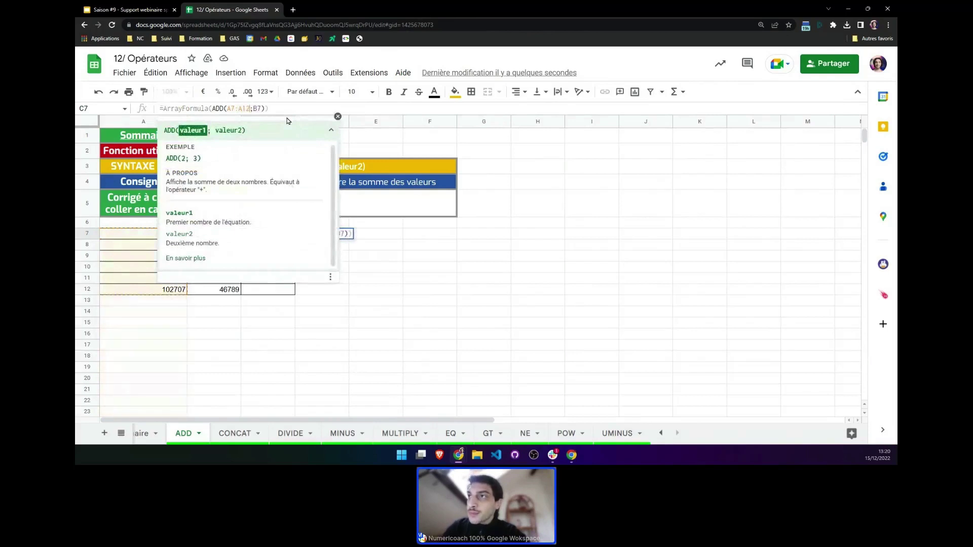
pyautogui.press('Right')
pyautogui.press('Right')
pyautogui.press('Right')
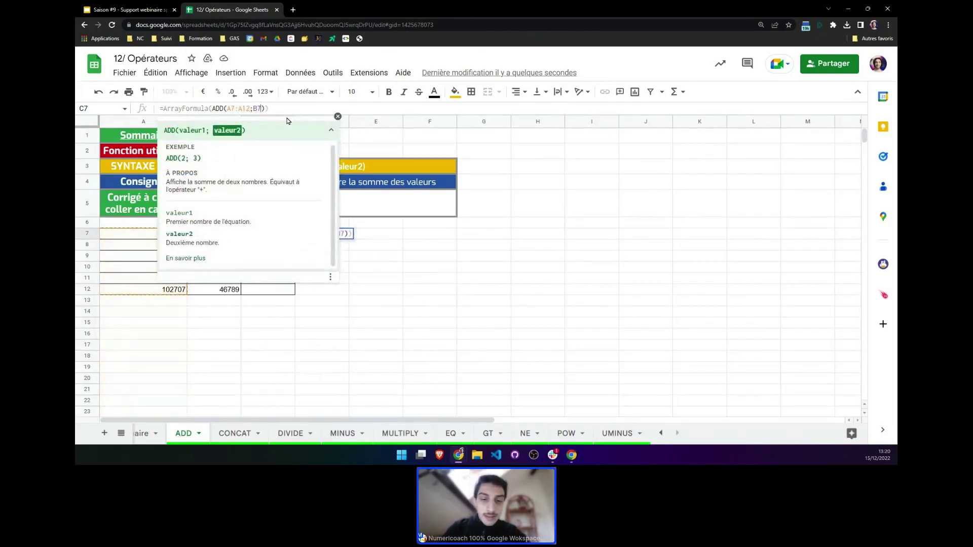
pyautogui.write(':b')
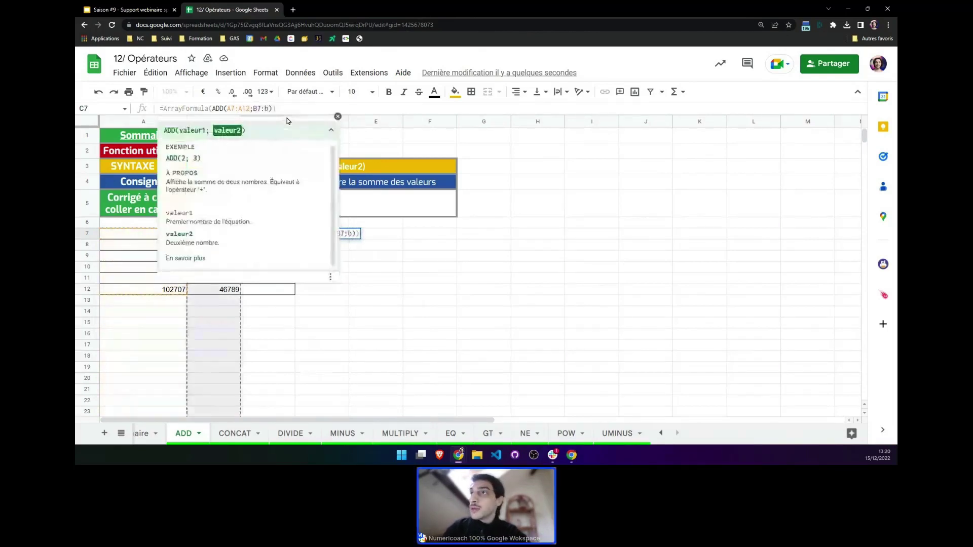
pyautogui.press('BackSpace')
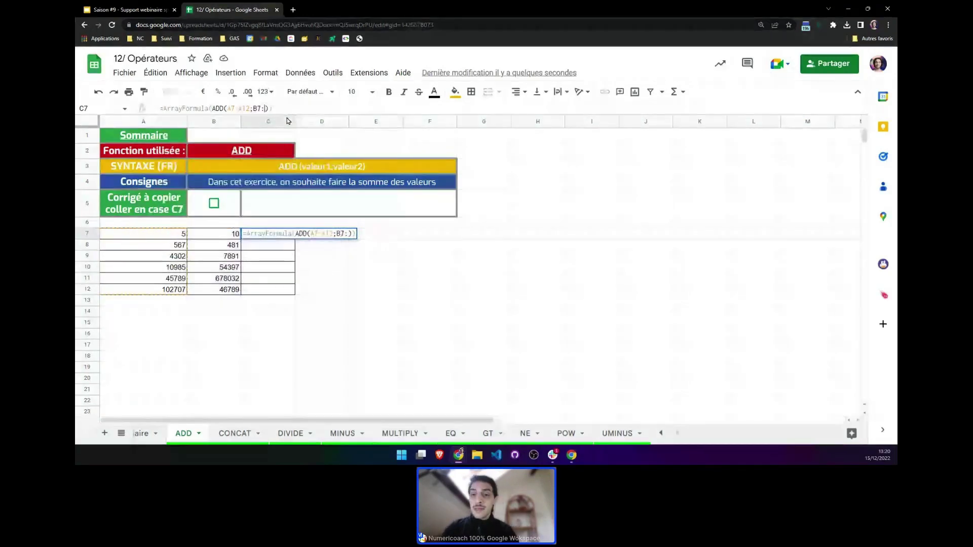
pyautogui.write('B23')
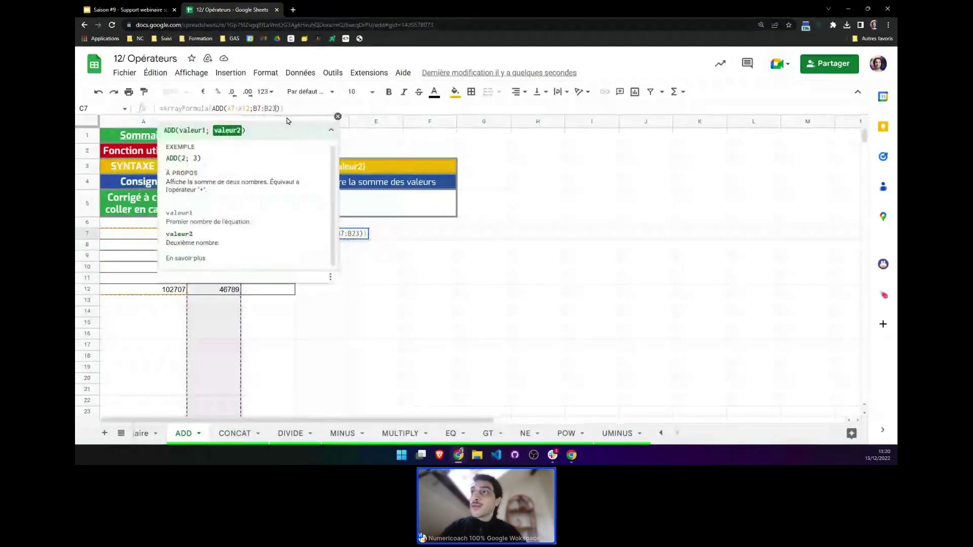
pyautogui.press('Return')
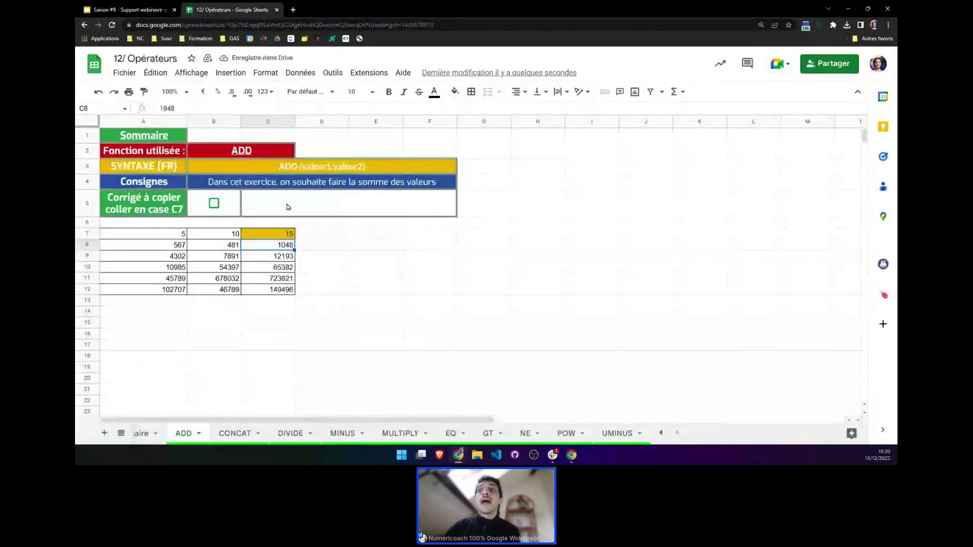
# Check the results, tick B5 to reveal the ADD solution, and move to CONCAT
pyautogui.press('Up')
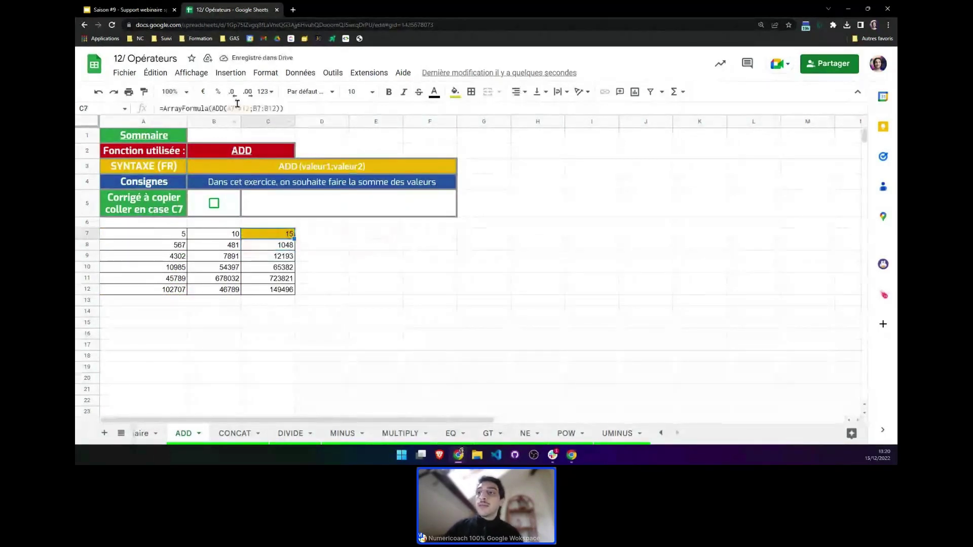
pyautogui.click(218, 256)
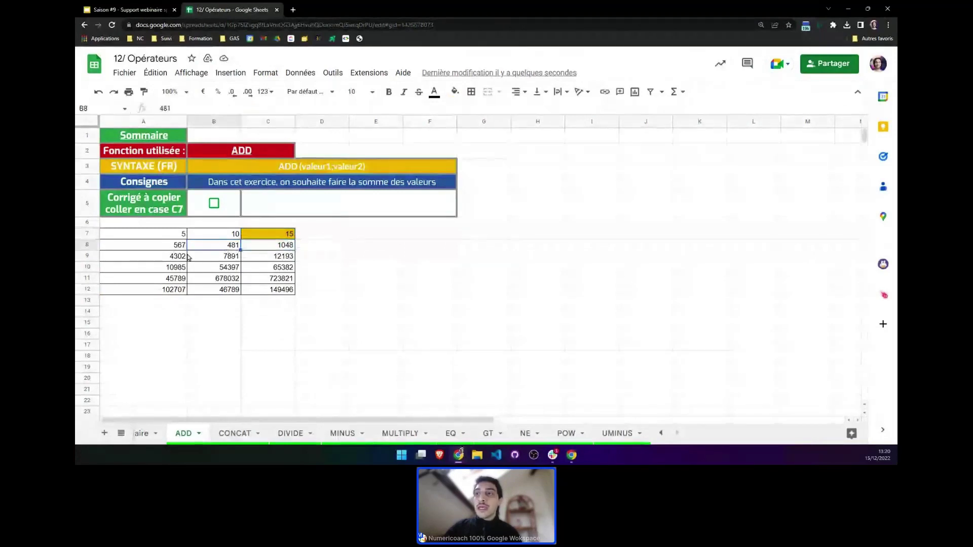
pyautogui.click(204, 269)
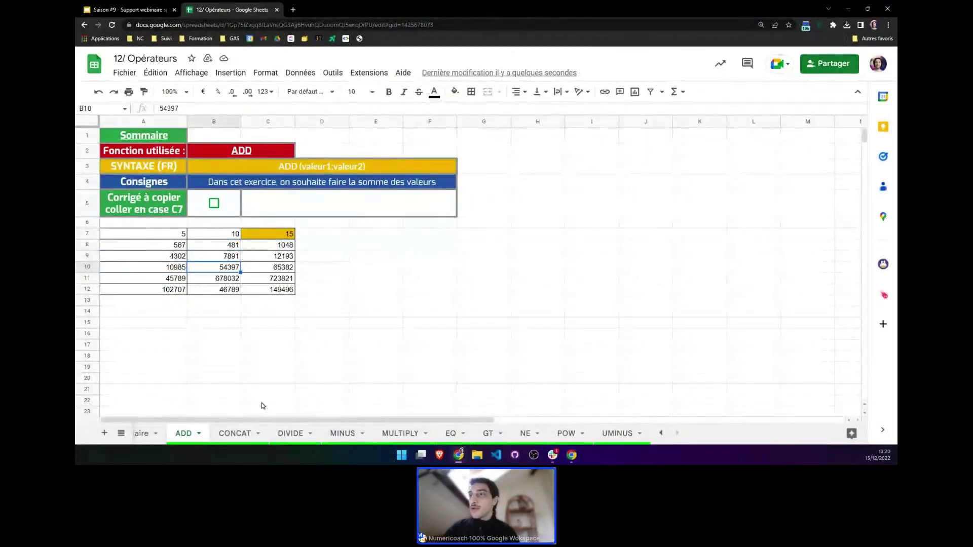
pyautogui.click(214, 204)
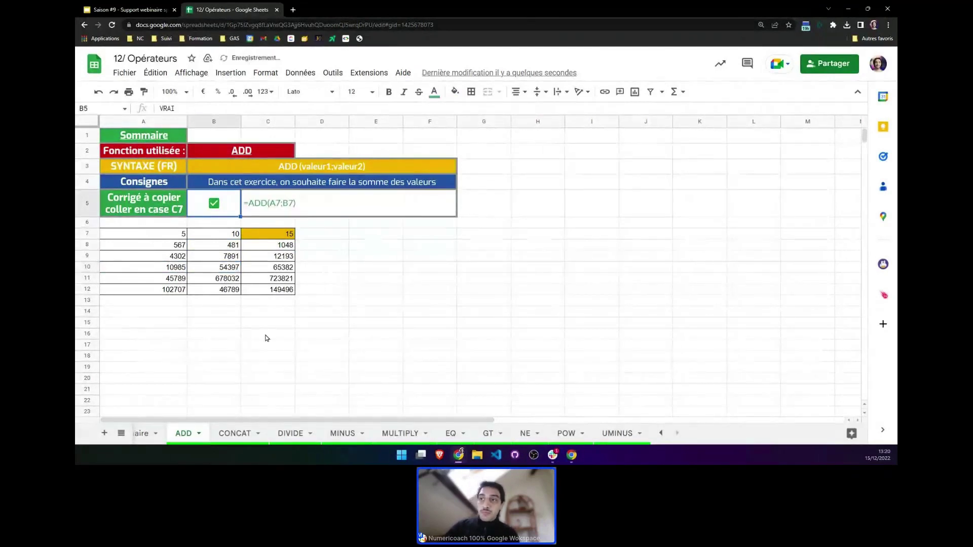
pyautogui.click(242, 441)
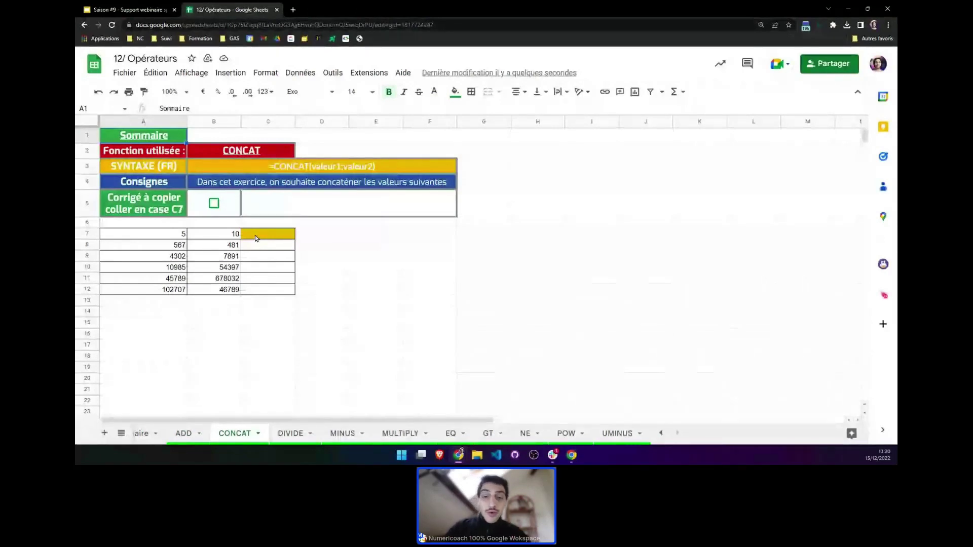
# Enter =CONCAT(A7;B7) in C7 and dismiss the autofill suggestion
pyautogui.click(255, 235)
pyautogui.write('=conc')
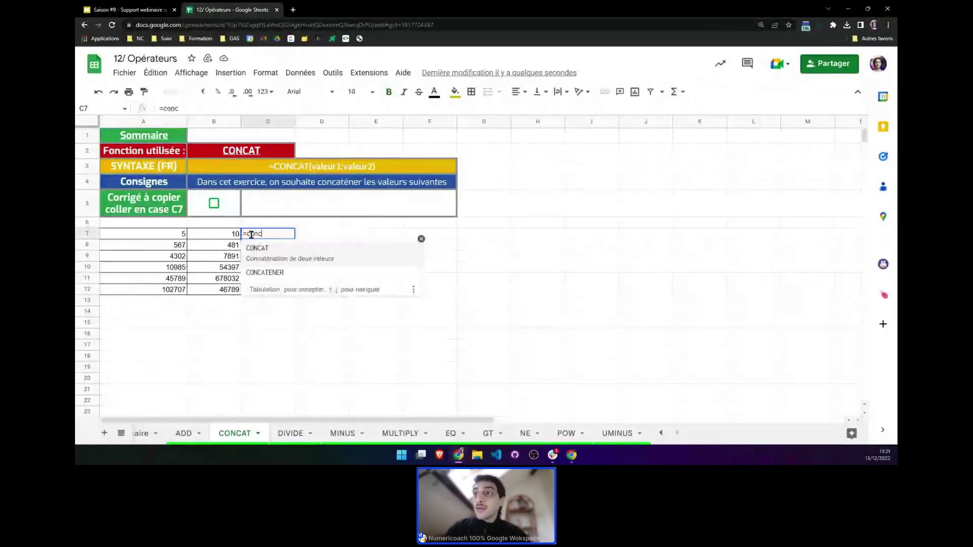
pyautogui.press('Tab')
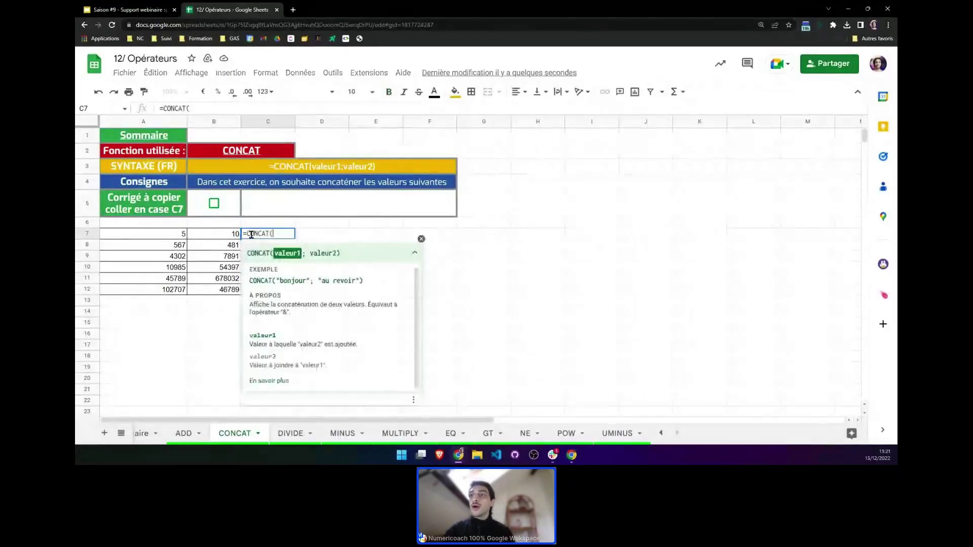
pyautogui.click(173, 235)
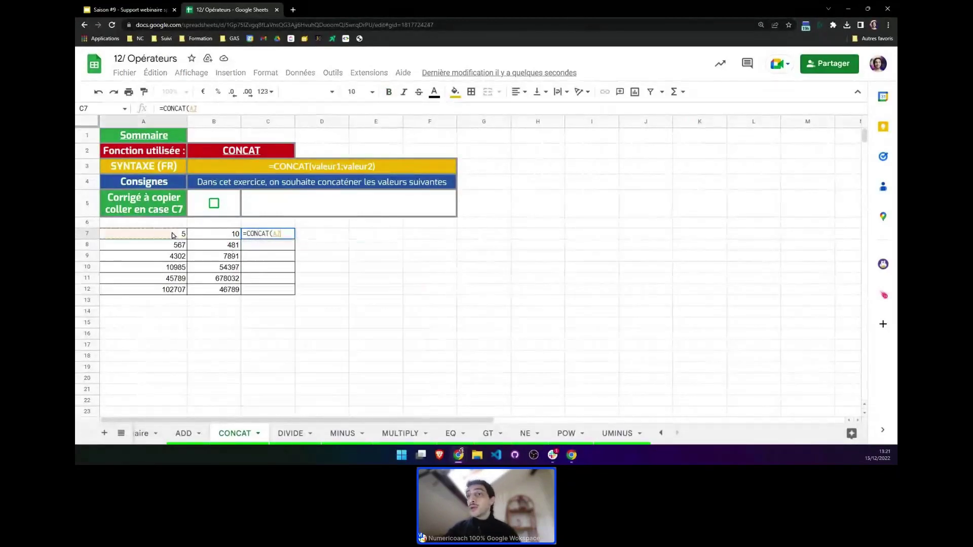
pyautogui.write(';')
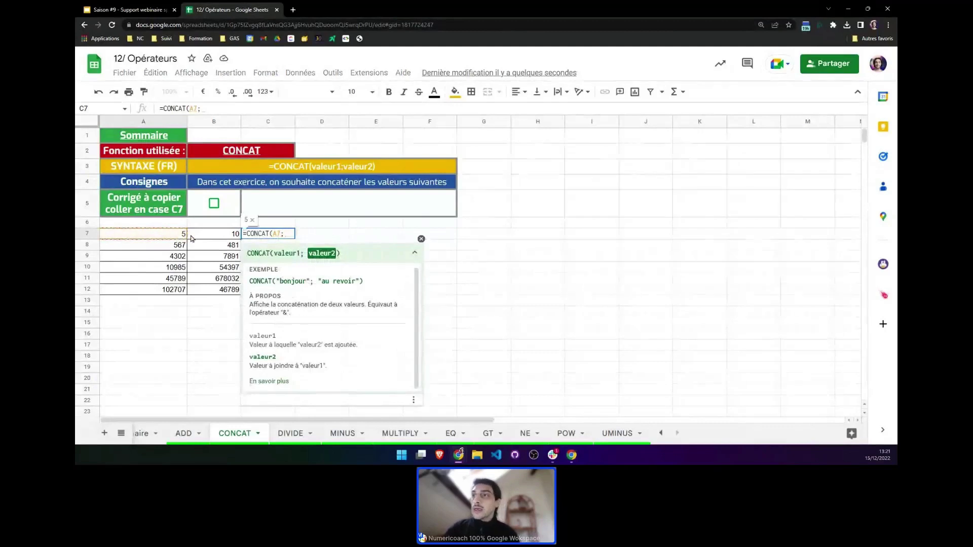
pyautogui.click(208, 238)
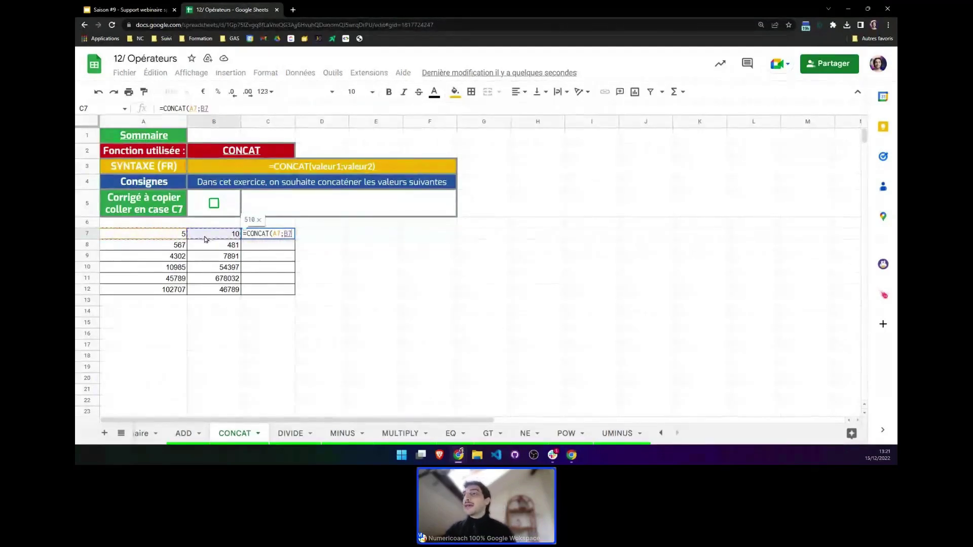
pyautogui.write(')')
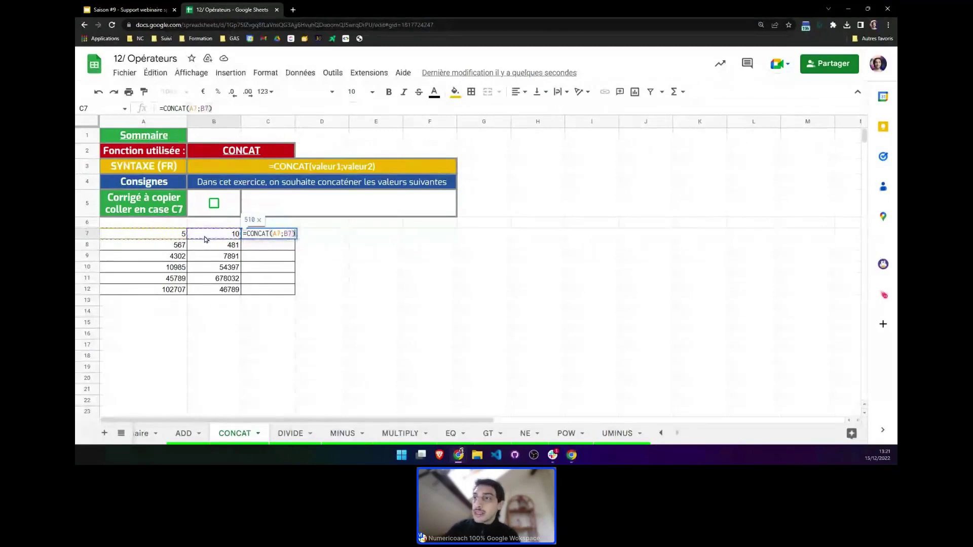
pyautogui.press('Return')
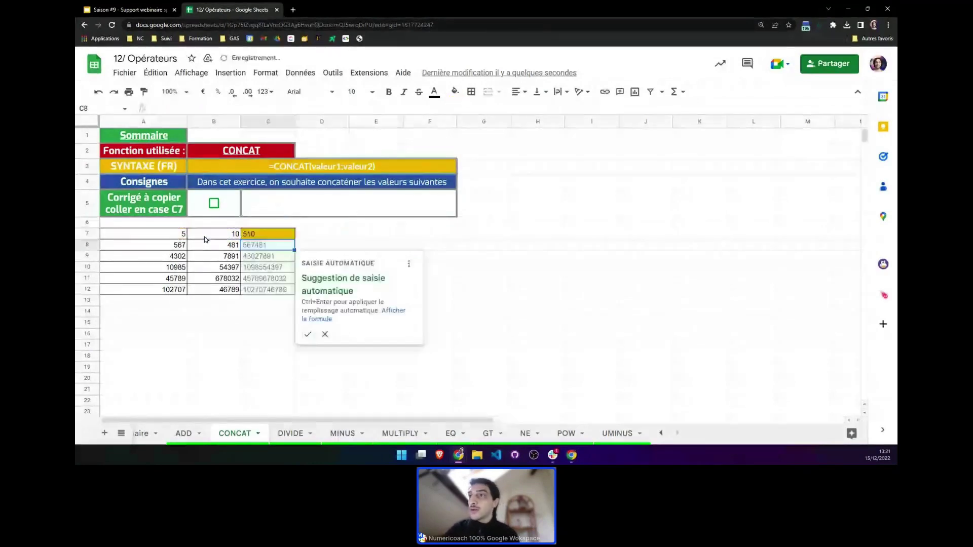
pyautogui.click(325, 334)
pyautogui.press('Up')
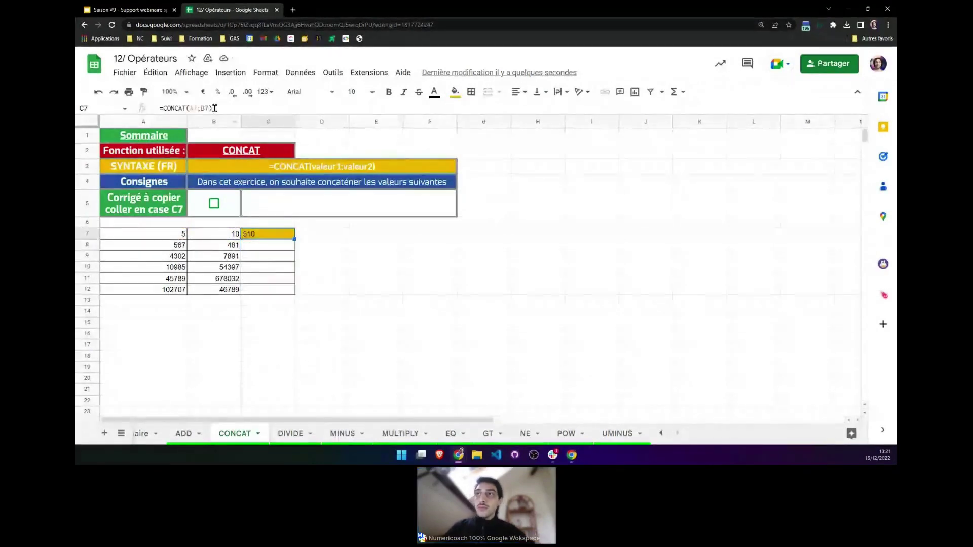
# Convert C7 to =ArrayFormula(CONCAT(A7:A12;B7:B12)), reveal the answer, then go to DIVIDE
pyautogui.click(215, 108)
pyautogui.hotkey('ctrl', 'shift', 'Return')
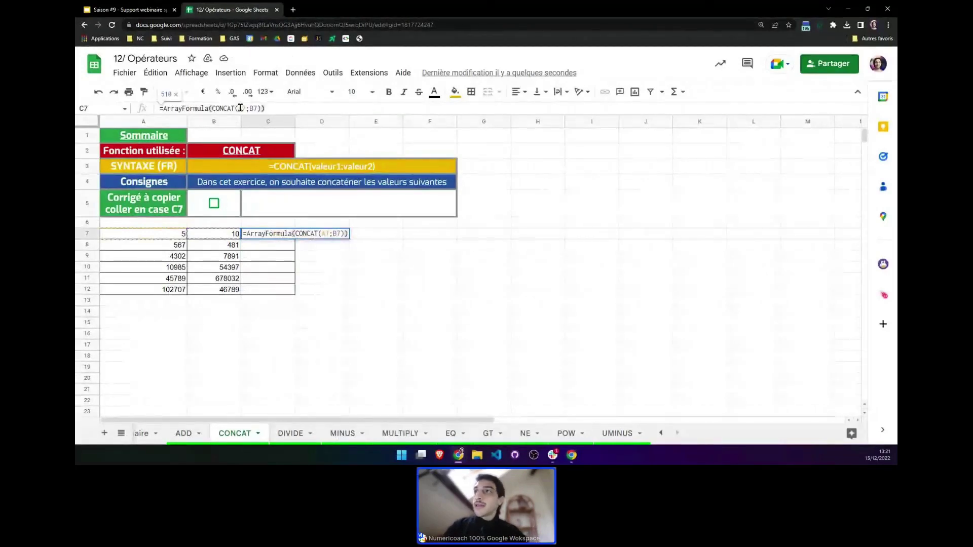
pyautogui.click(248, 108)
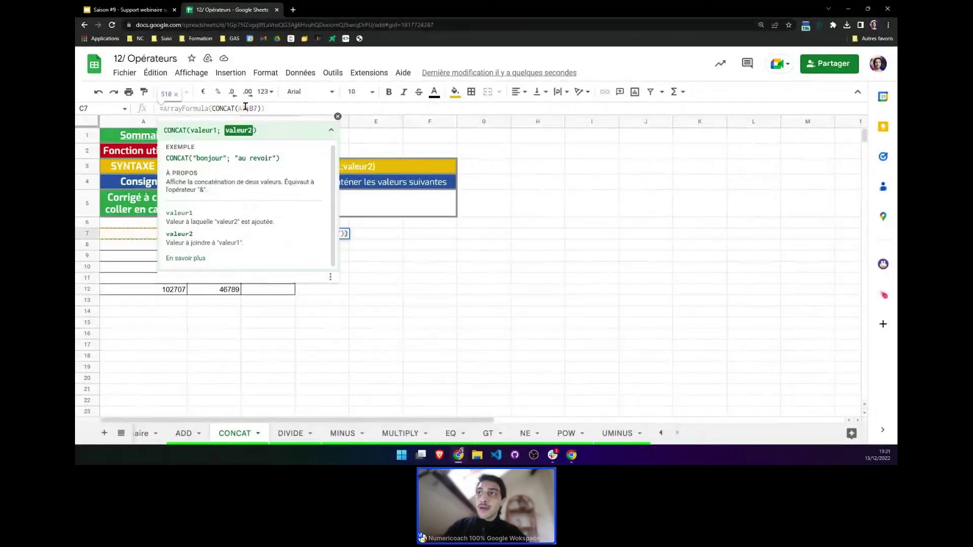
pyautogui.hotkey('ctrl', 'shift', 'Down')
pyautogui.click(270, 108)
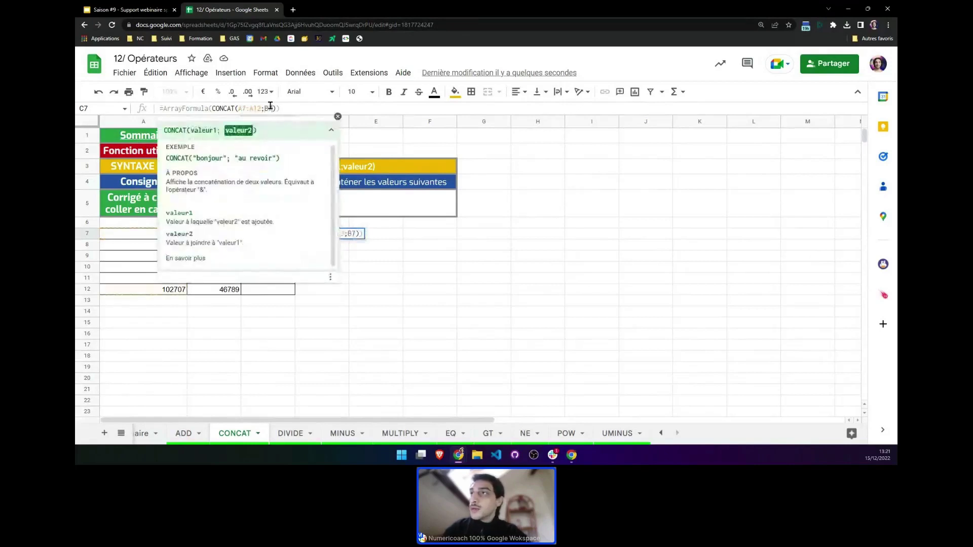
pyautogui.hotkey('ctrl', 'shift', 'Down')
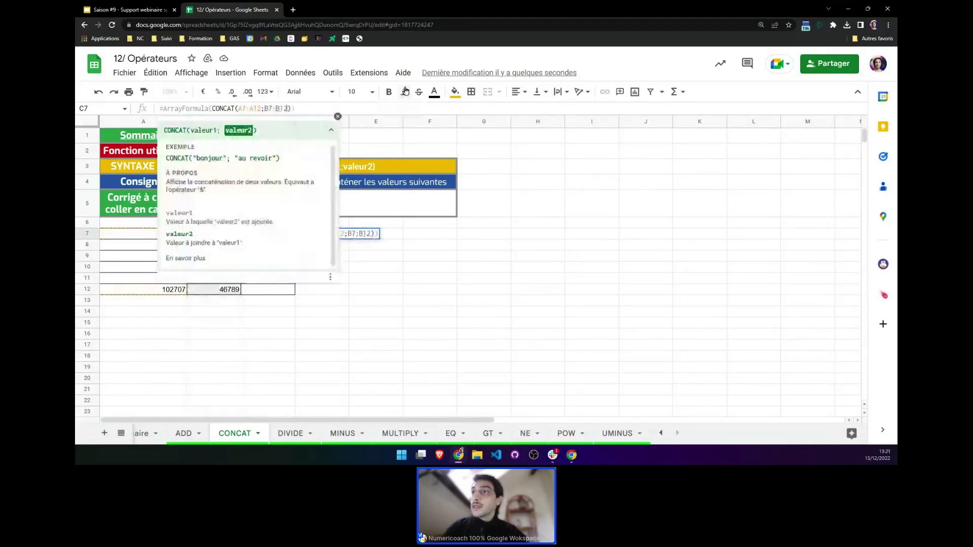
pyautogui.press('Return')
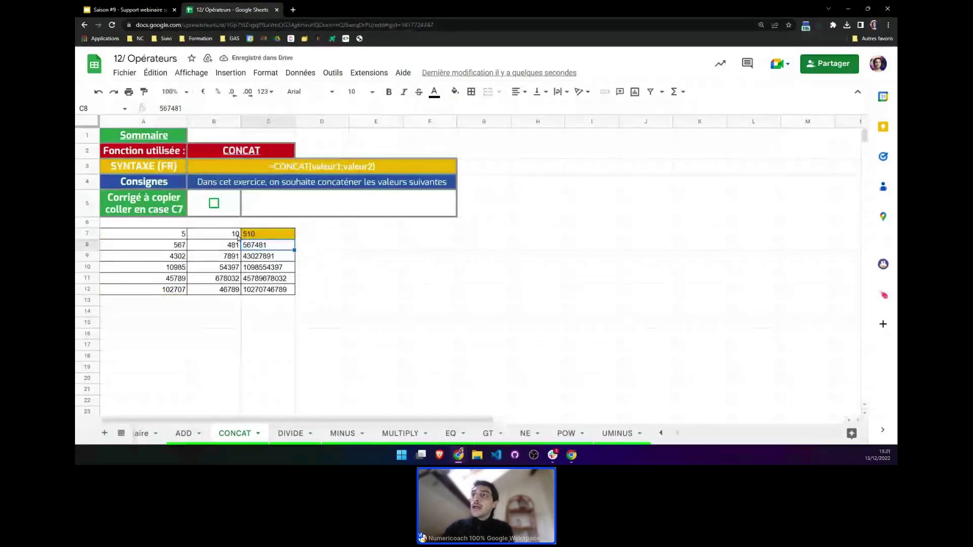
pyautogui.click(214, 204)
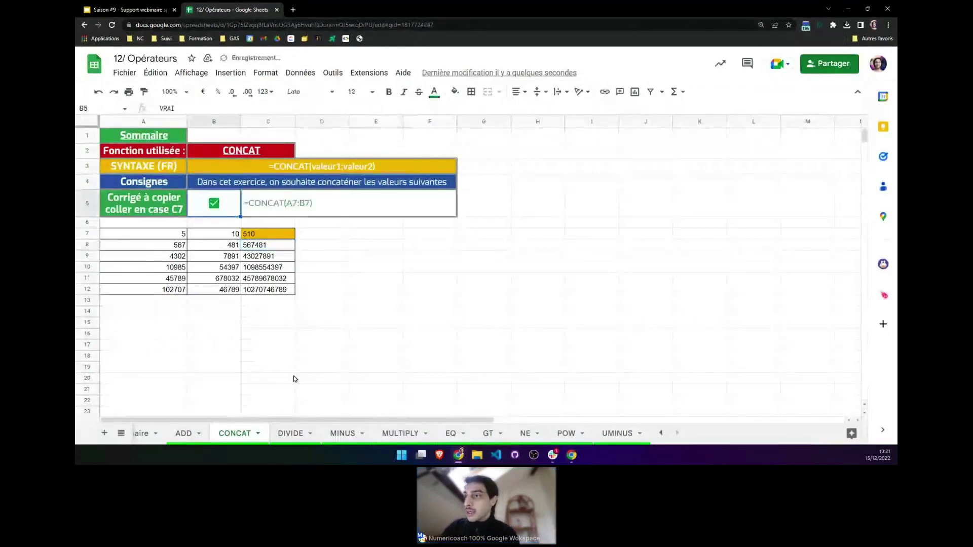
pyautogui.click(290, 434)
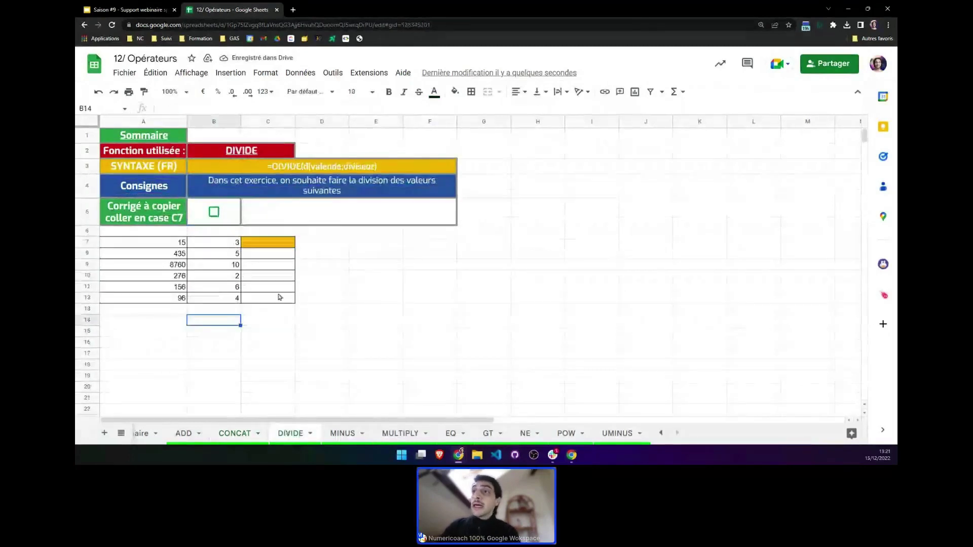
# Enter =DIVIDE(A7;B7) in C7 and dismiss the autofill suggestion
pyautogui.click(263, 243)
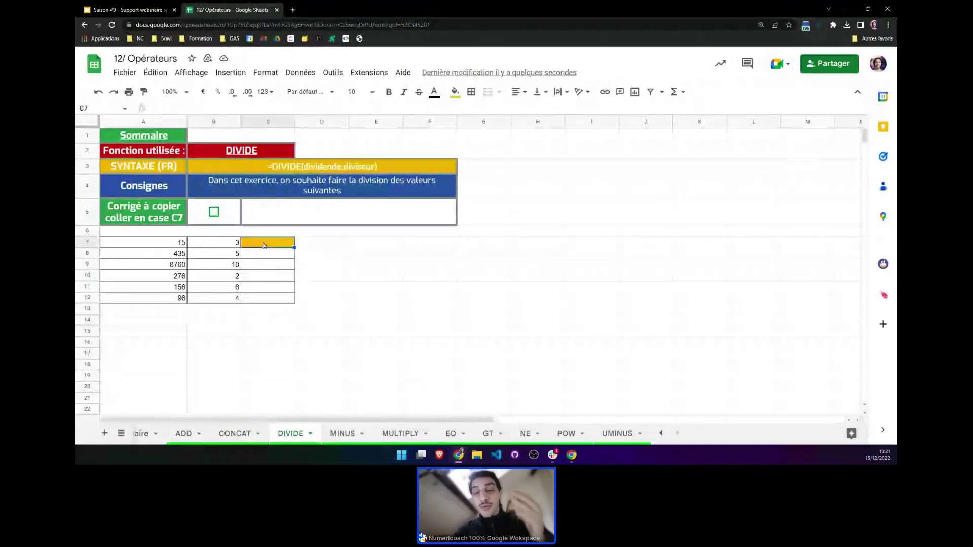
pyautogui.write('=')
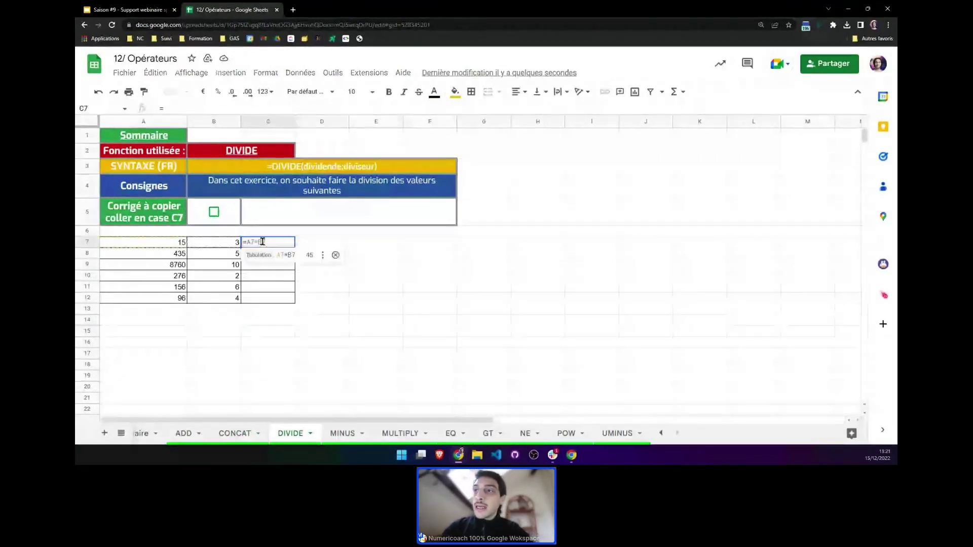
pyautogui.write('DIV')
pyautogui.press('Tab')
pyautogui.click(185, 243)
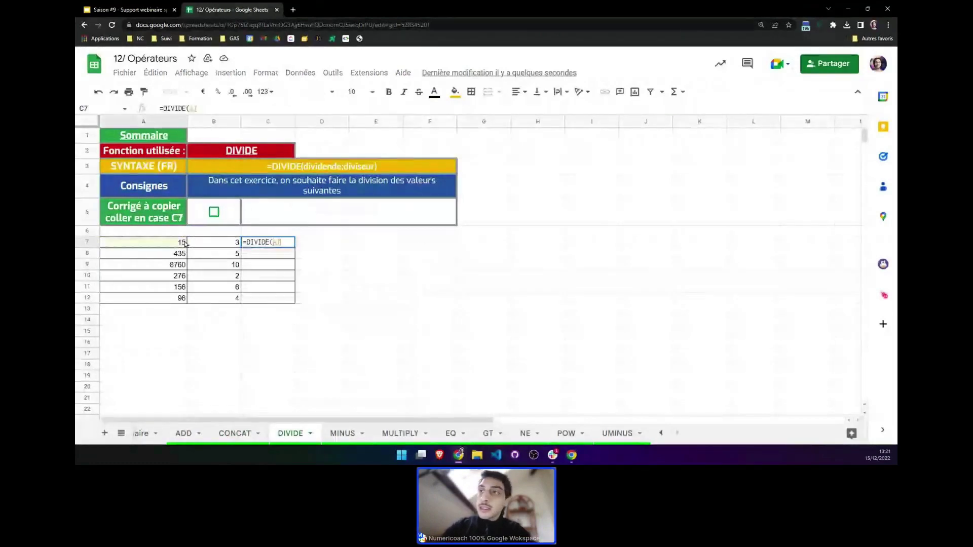
pyautogui.write(';')
pyautogui.click(198, 245)
pyautogui.write(')')
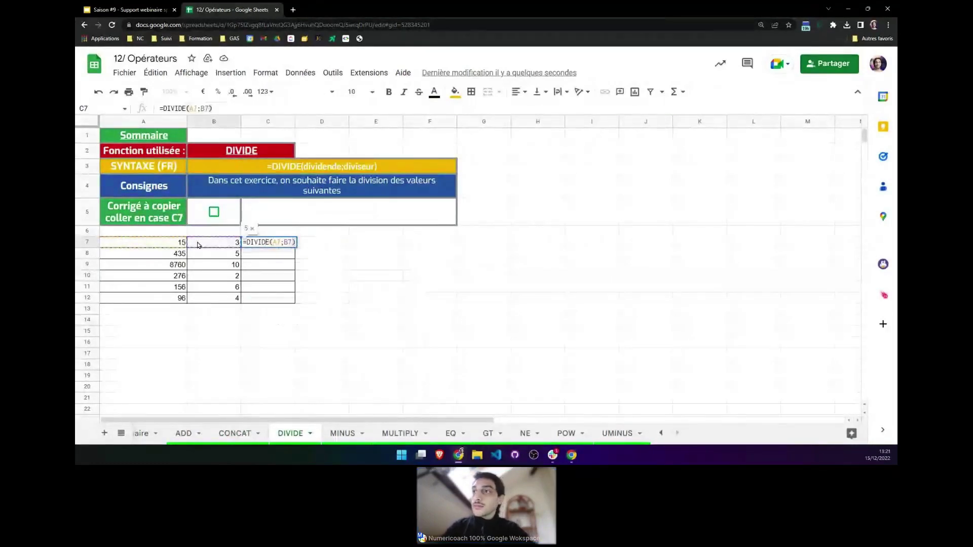
pyautogui.press('Return')
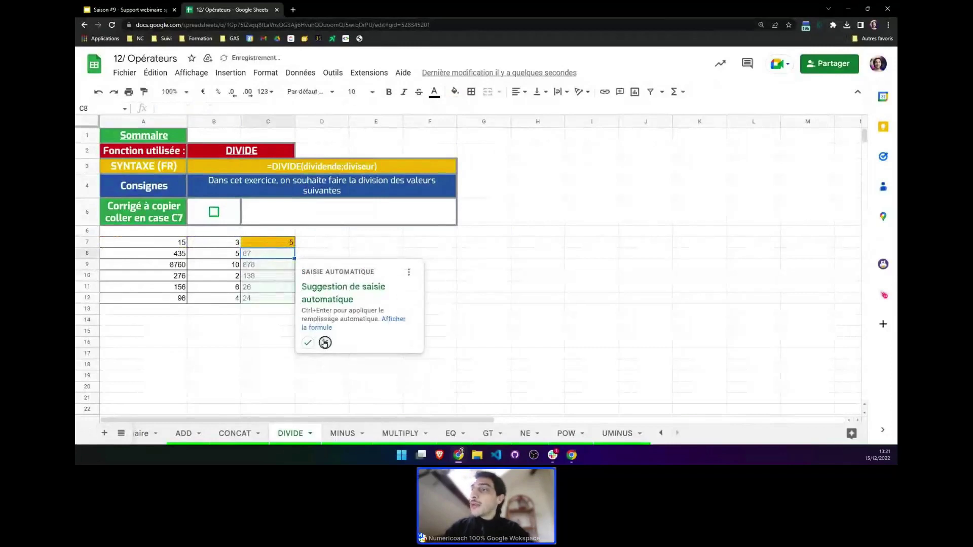
pyautogui.click(325, 343)
# Change C7 to =ArrayFormula(DIVIDE(A7:A12;B7:B12)) and tick B5 to reveal the answer
pyautogui.click(267, 246)
pyautogui.click(217, 107)
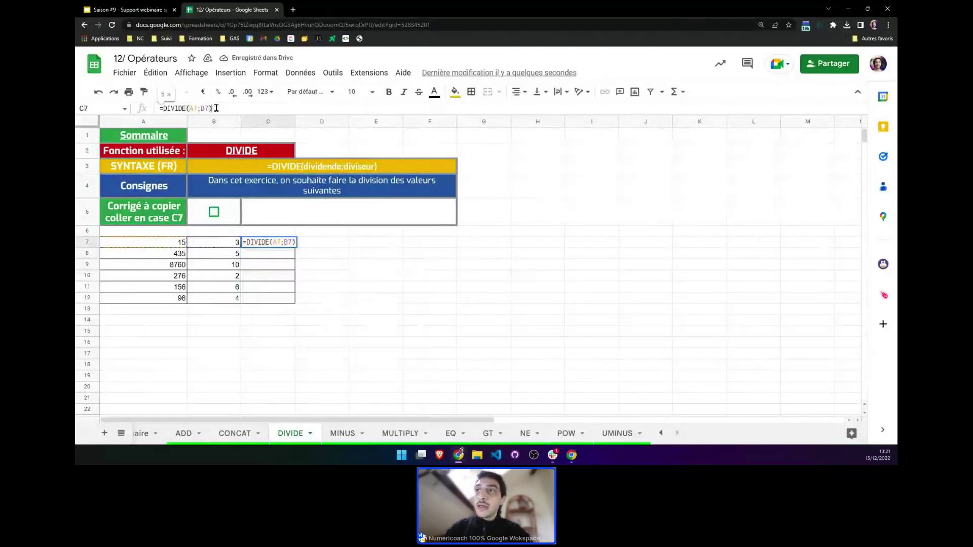
pyautogui.hotkey('ctrl', 'shift', 'Return')
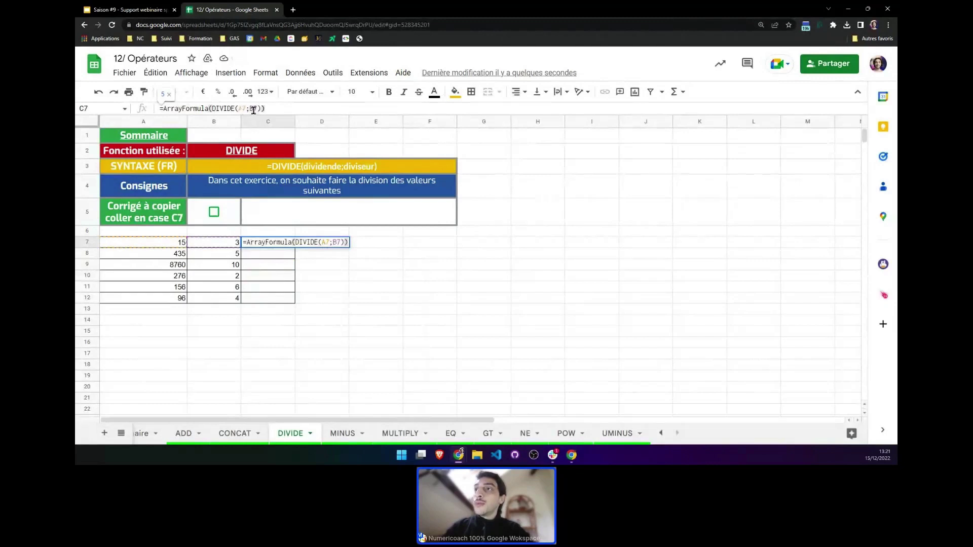
pyautogui.click(243, 108)
pyautogui.write(':A12')
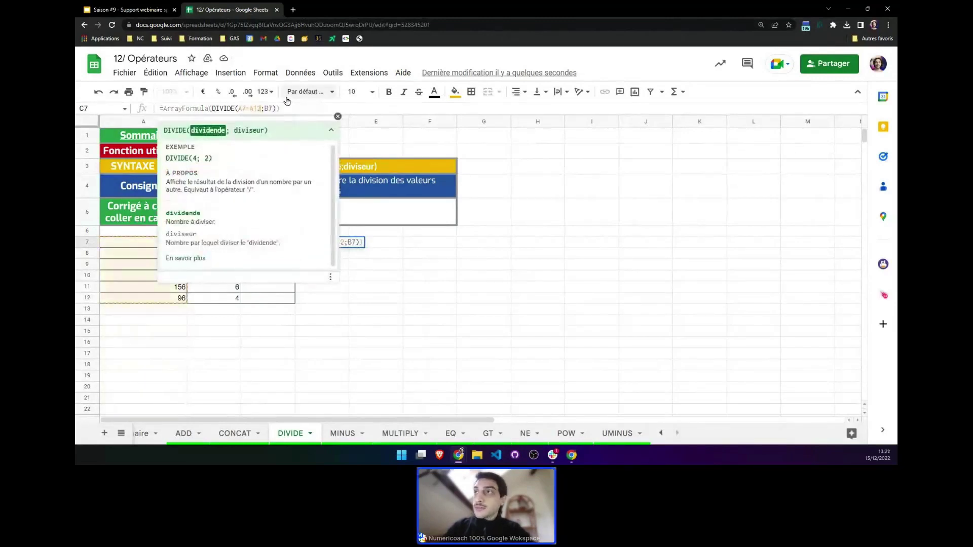
pyautogui.press('Right')
pyautogui.press('Right')
pyautogui.press('Right')
pyautogui.write(':')
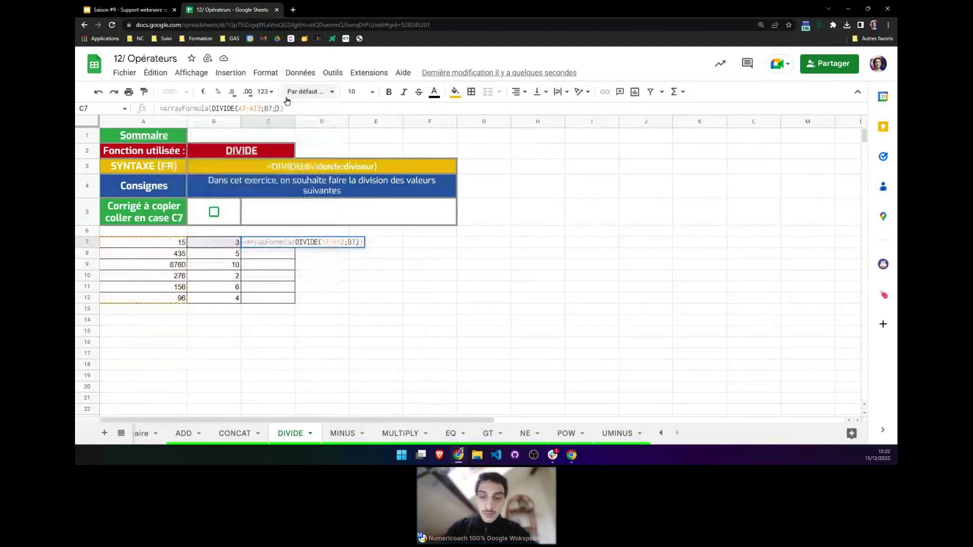
pyautogui.write('B12')
pyautogui.press('Return')
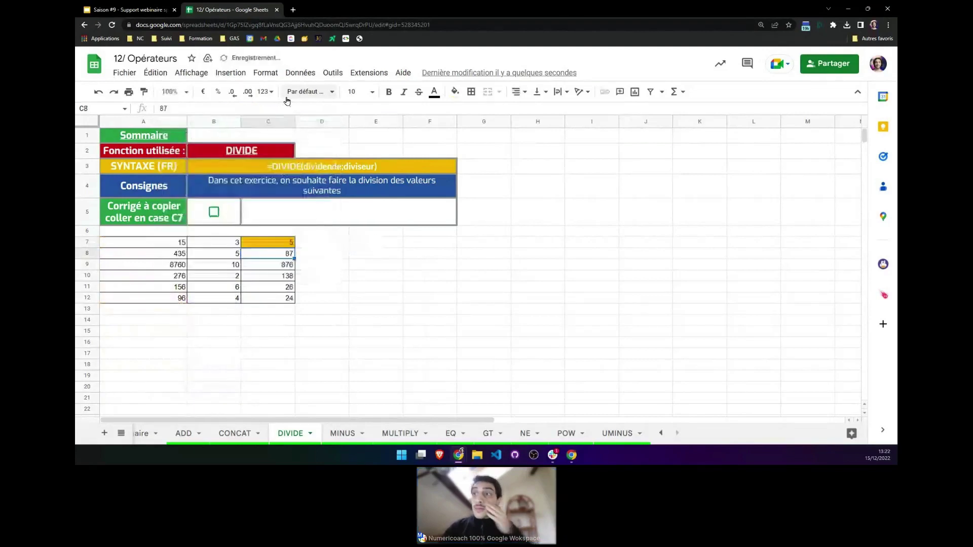
pyautogui.click(180, 243)
pyautogui.click(218, 243)
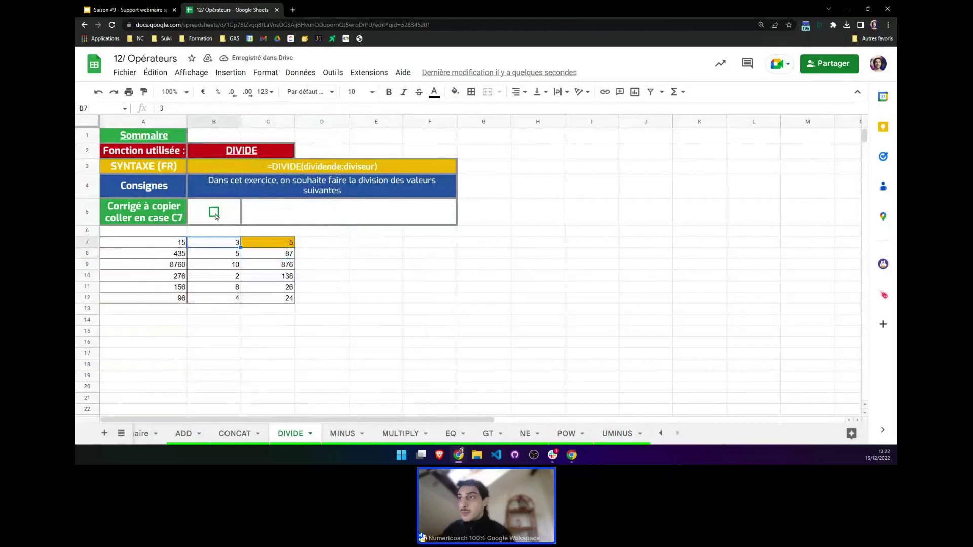
pyautogui.click(215, 213)
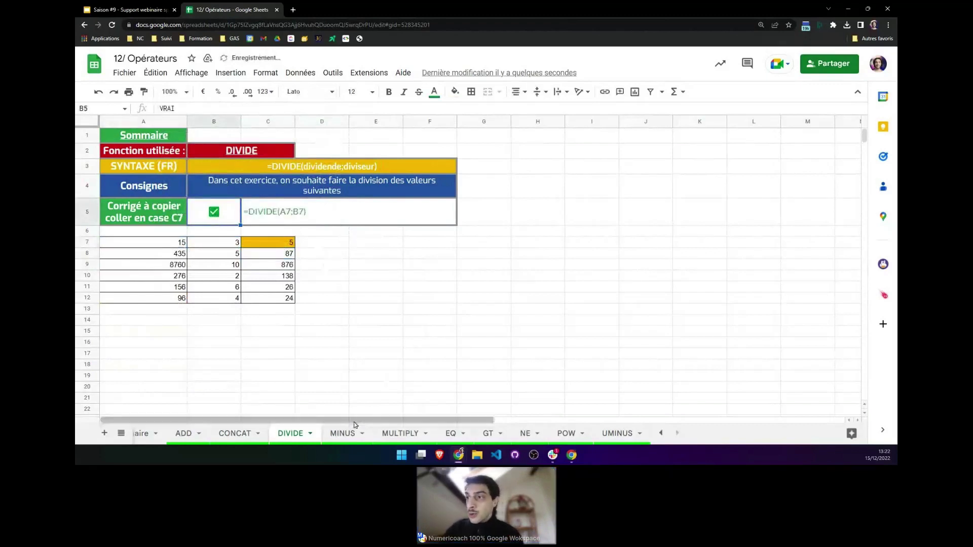
# On the MINUS sheet, enter =MINUS(A7;B7) in C7
pyautogui.click(339, 432)
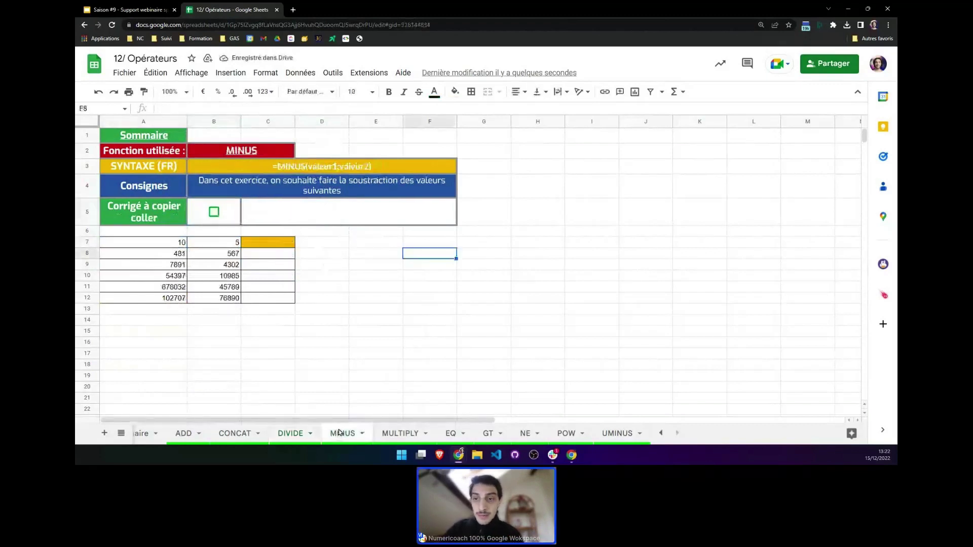
pyautogui.click(261, 241)
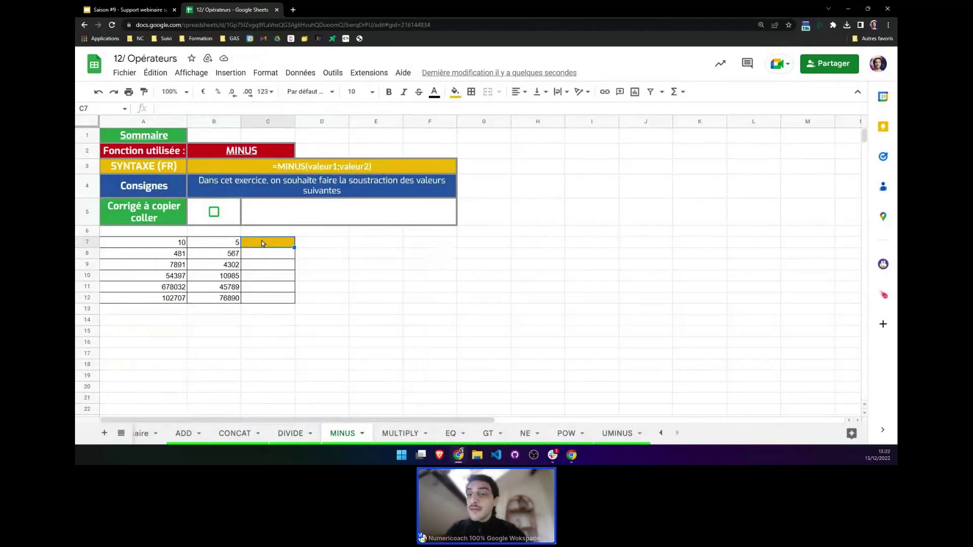
pyautogui.write('=')
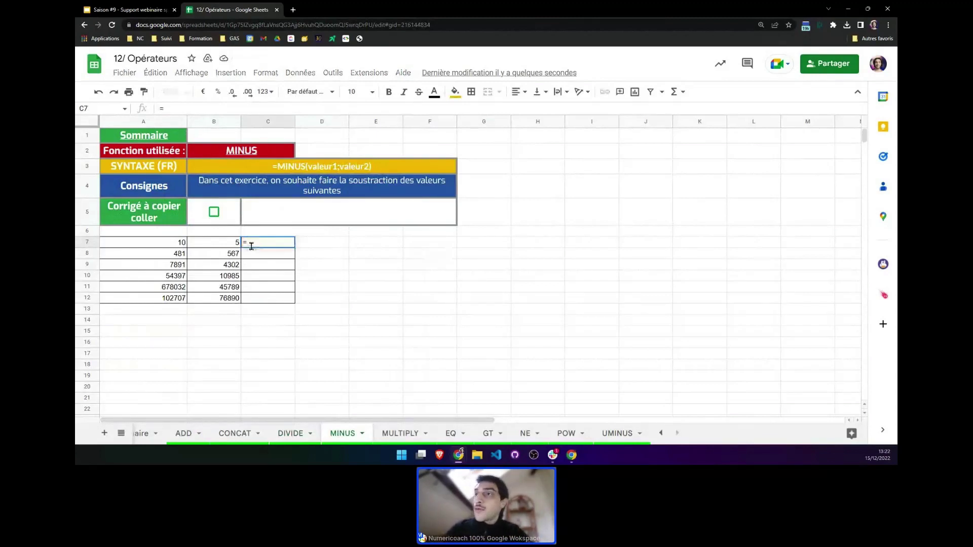
pyautogui.write('mi')
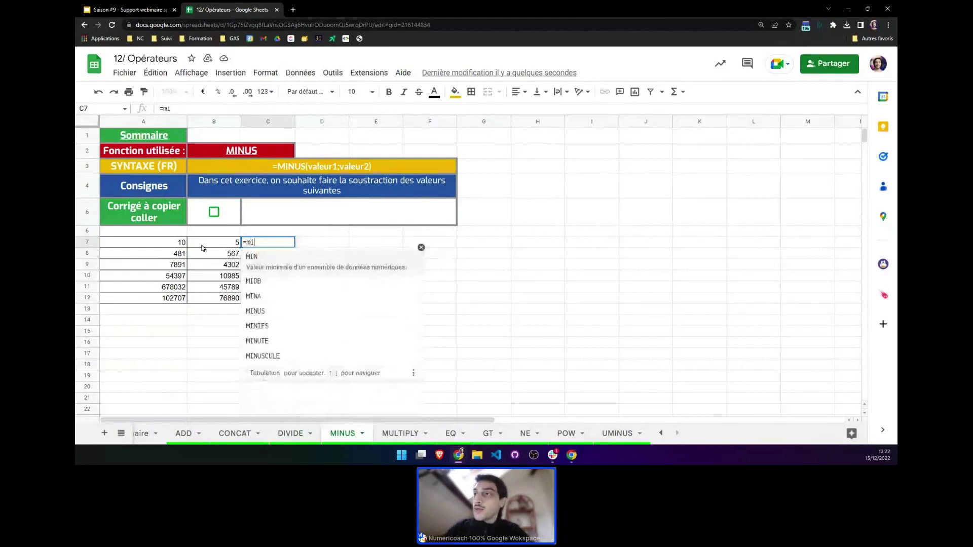
pyautogui.write('nus(')
pyautogui.click(180, 247)
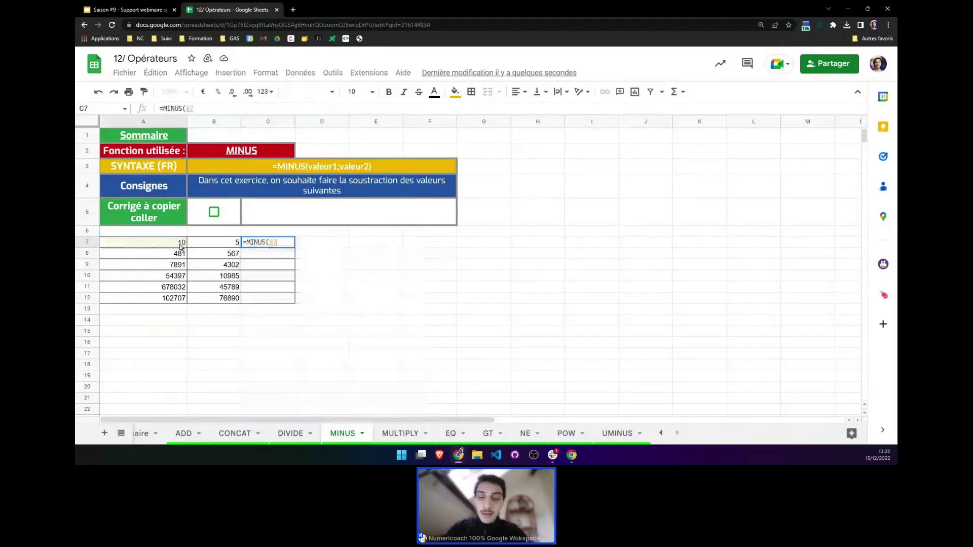
pyautogui.write(';')
pyautogui.click(211, 247)
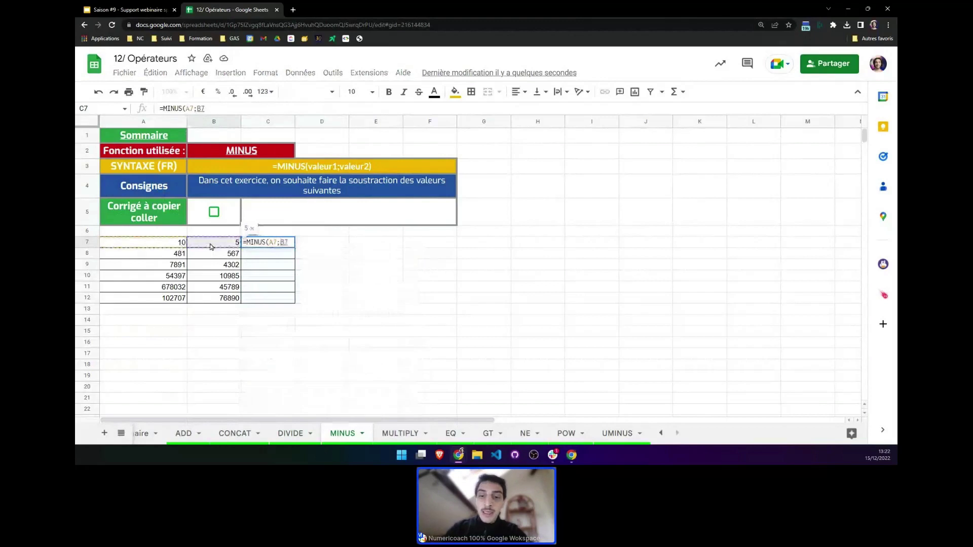
pyautogui.press('Return')
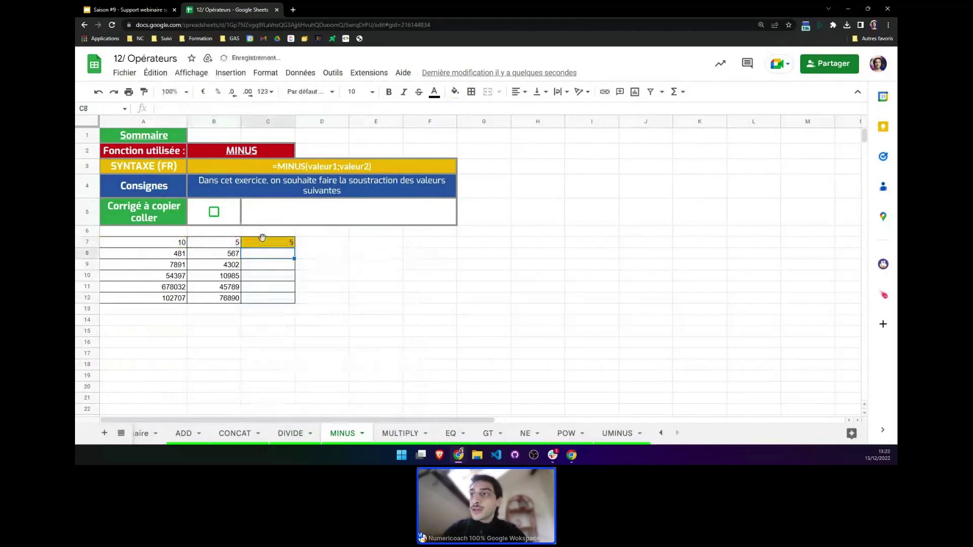
# Change C7 to =ArrayFormula(MINUS(A7:A12;B7:B12)) and tick B5 to reveal the answer
pyautogui.click(264, 247)
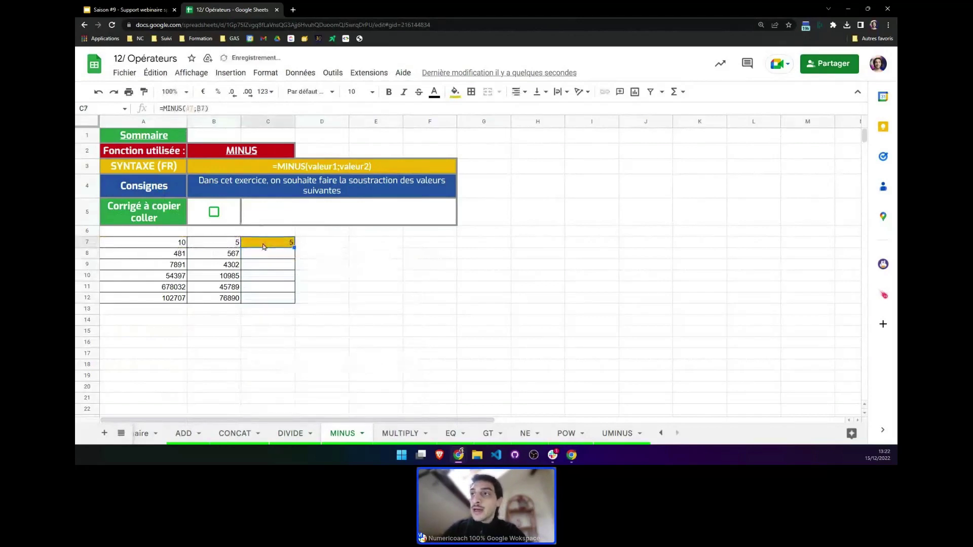
pyautogui.click(226, 109)
pyautogui.hotkey('ctrl', 'shift', 'Return')
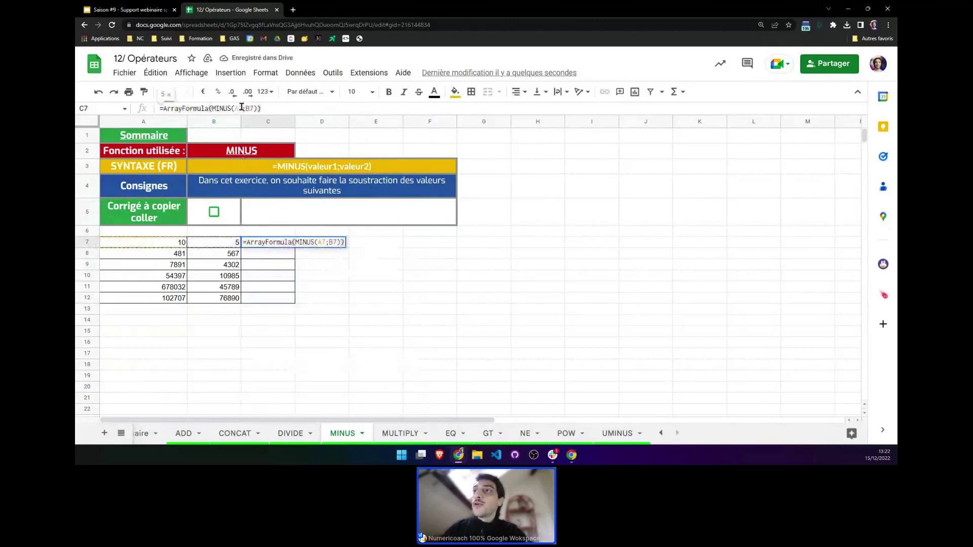
pyautogui.click(248, 108)
pyautogui.click(251, 108)
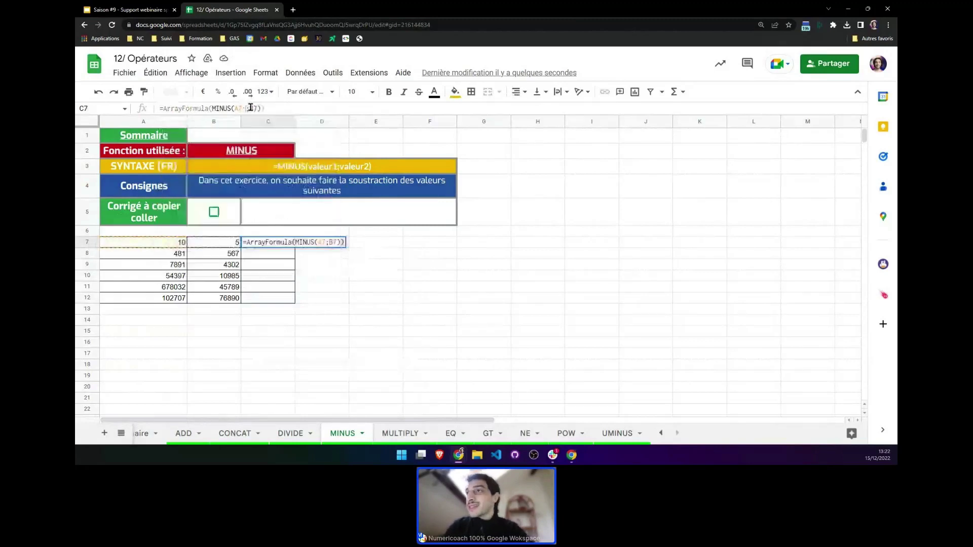
pyautogui.click(251, 107)
pyautogui.write(':A12')
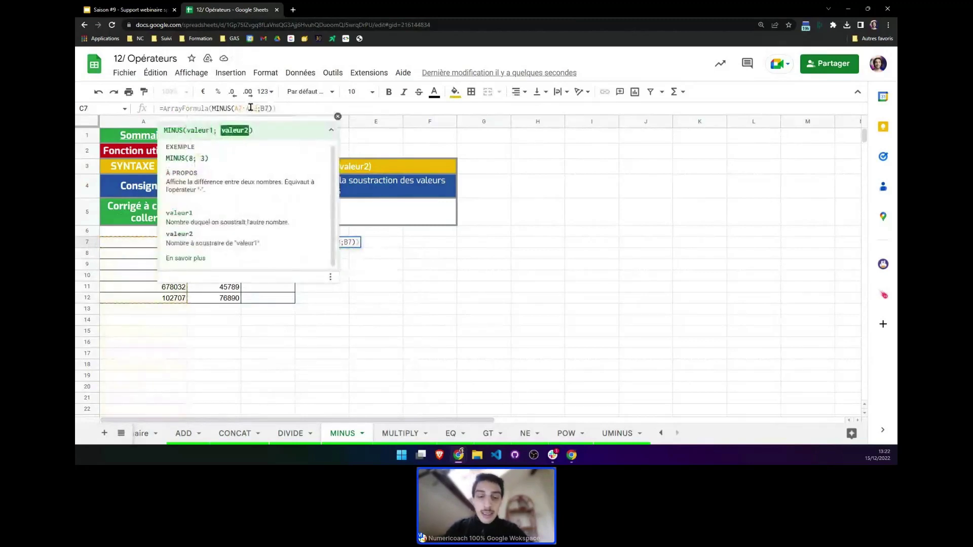
pyautogui.write(':B12')
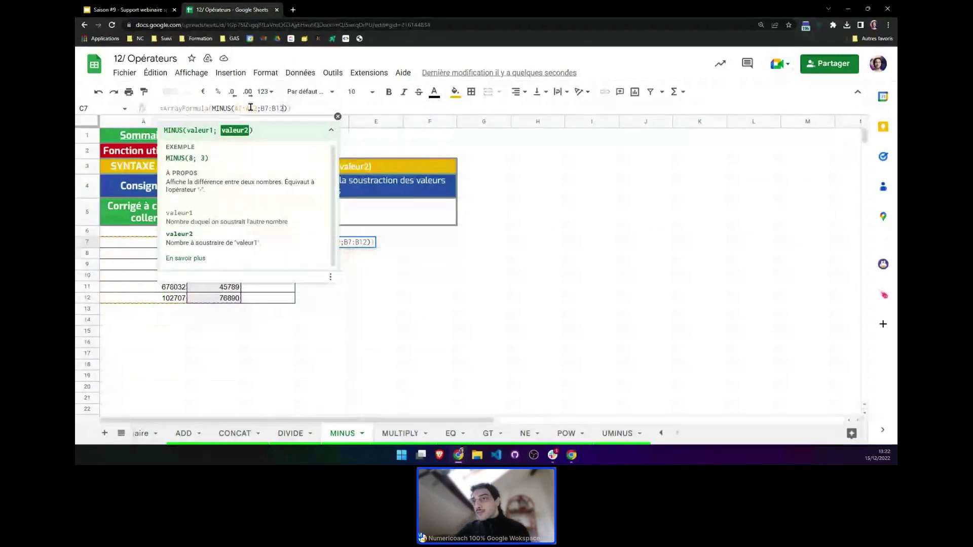
pyautogui.press('Return')
pyautogui.click(214, 212)
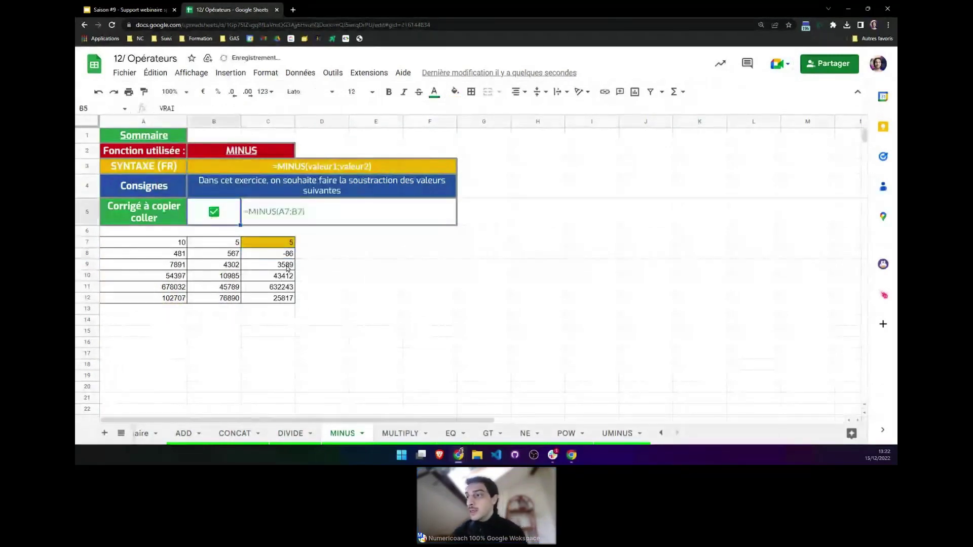
# On the MULTIPLY sheet, enter =MULTIPLY(A7;B7) in C7
pyautogui.click(382, 434)
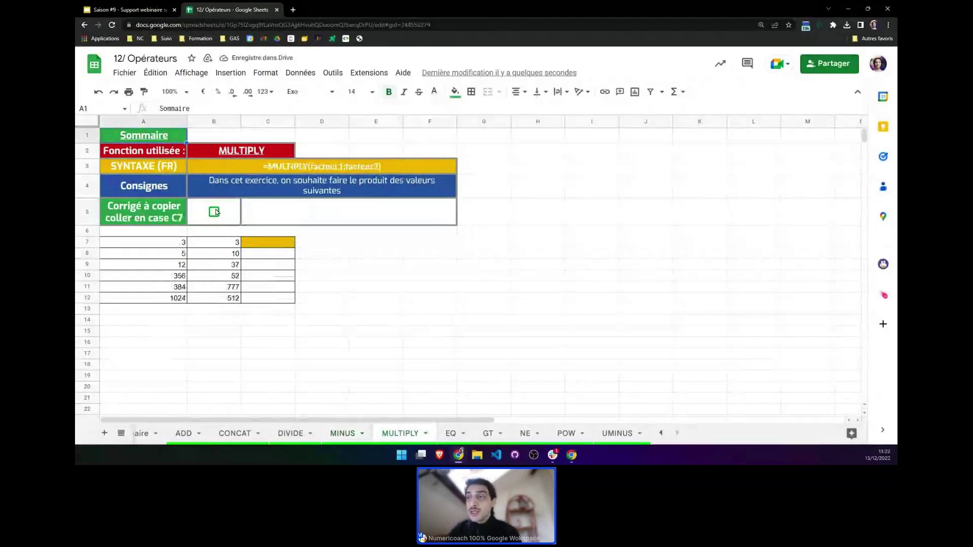
pyautogui.click(244, 243)
pyautogui.write('=')
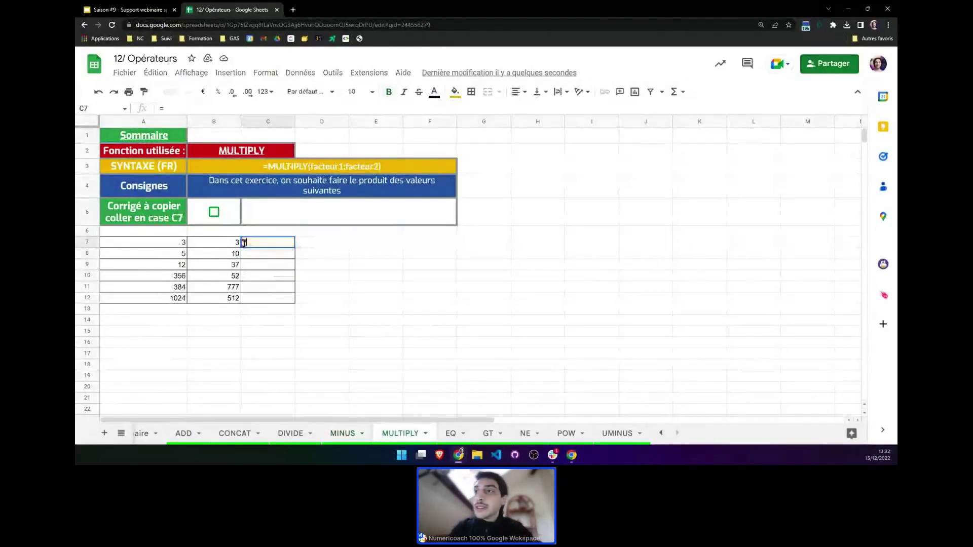
pyautogui.write('mul')
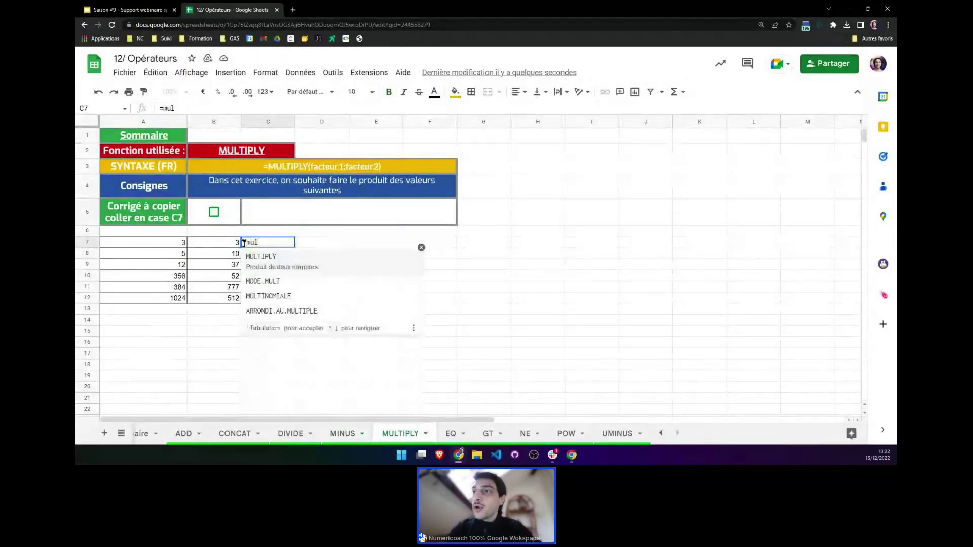
pyautogui.press('Tab')
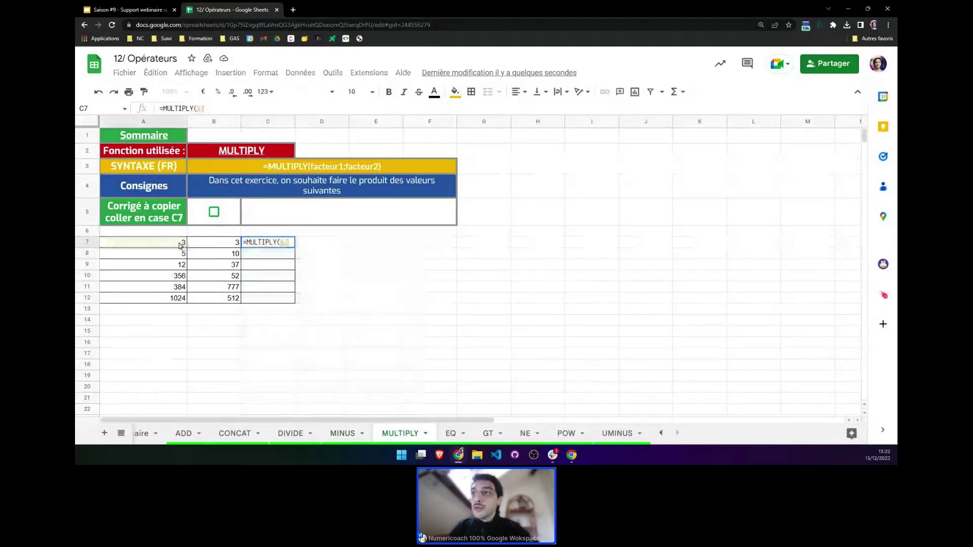
pyautogui.click(179, 245)
pyautogui.write(';')
pyautogui.click(198, 245)
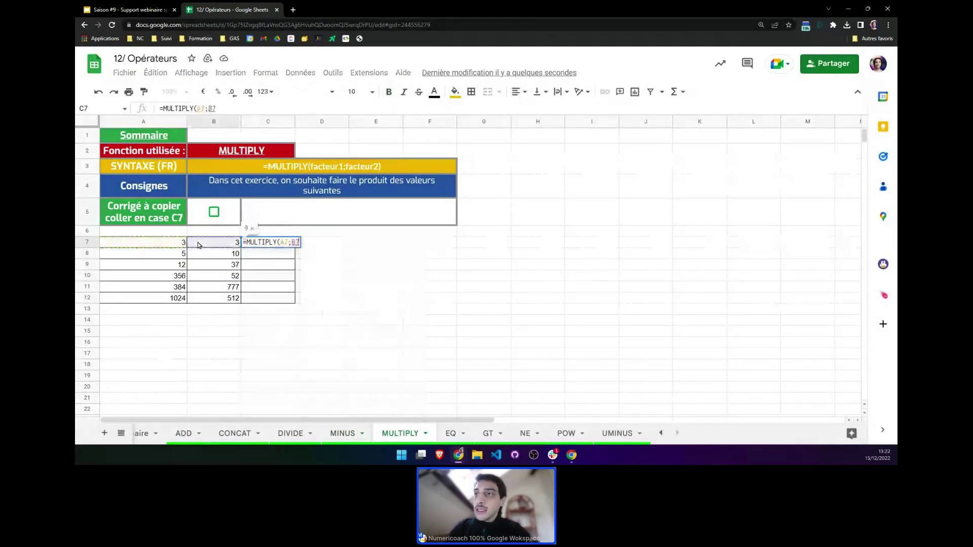
pyautogui.write(')')
pyautogui.press('Return')
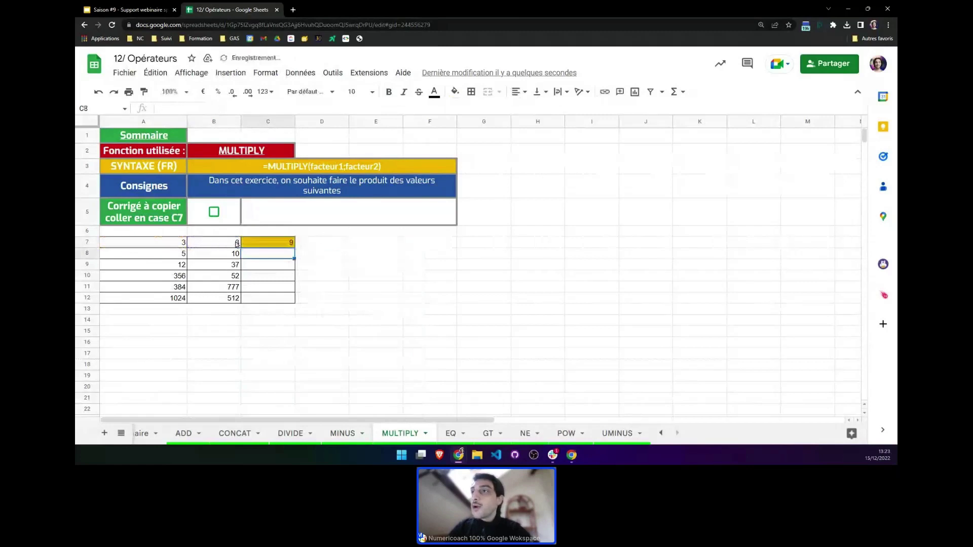
# Change C7 to =ArrayFormula(MULTIPLY(A7:A12;B7:B12)), tick B5, then go to the EQ sheet
pyautogui.click(255, 243)
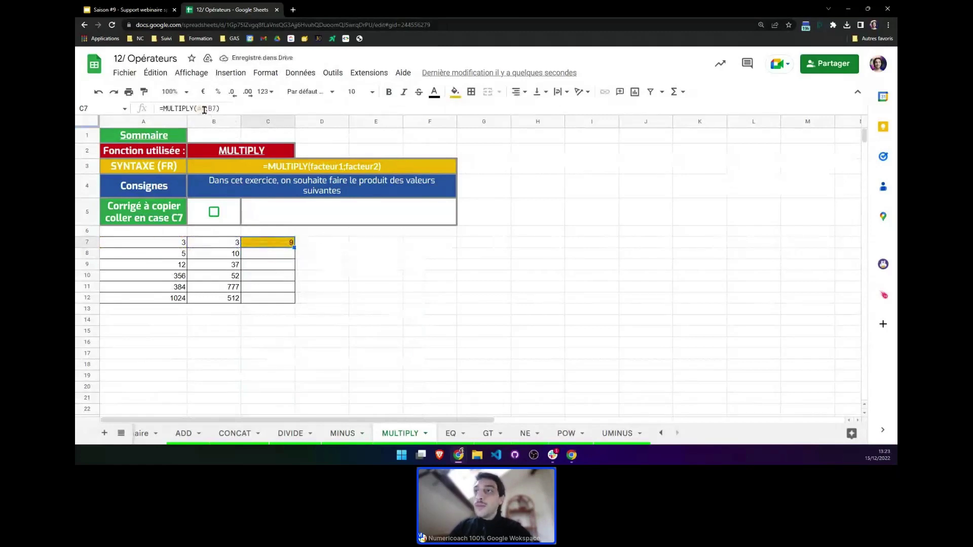
pyautogui.click(239, 109)
pyautogui.hotkey('ctrl', 'shift', 'Return')
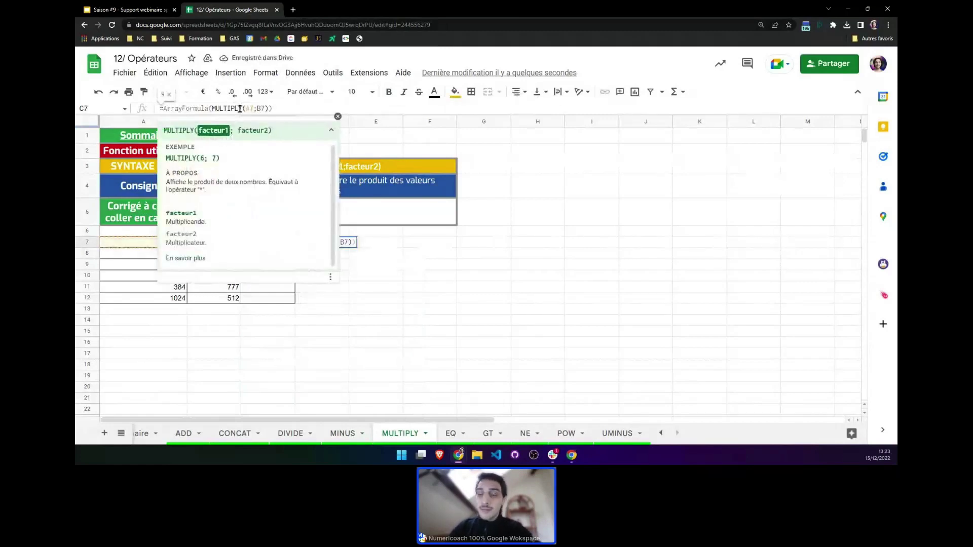
pyautogui.write(':A12')
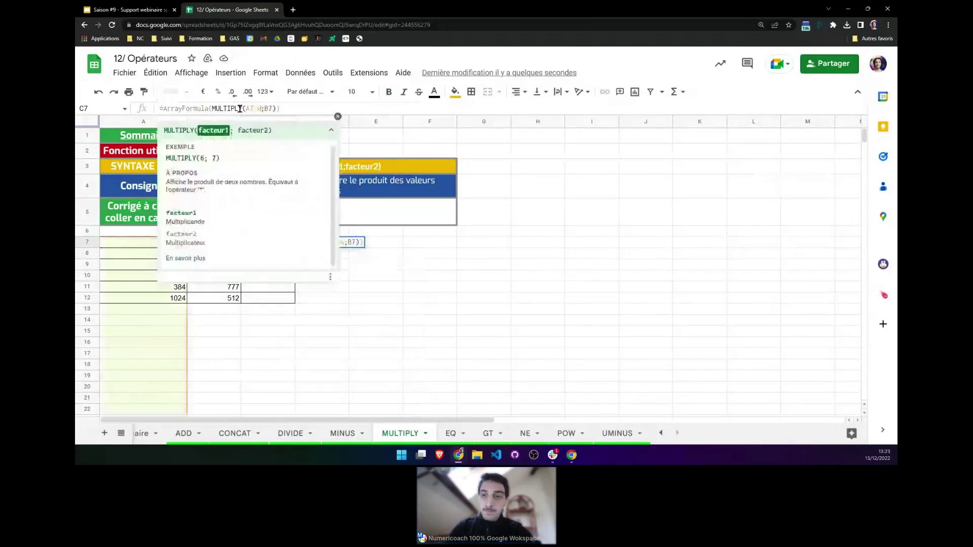
pyautogui.press('Right')
pyautogui.press('Right')
pyautogui.write(':B12')
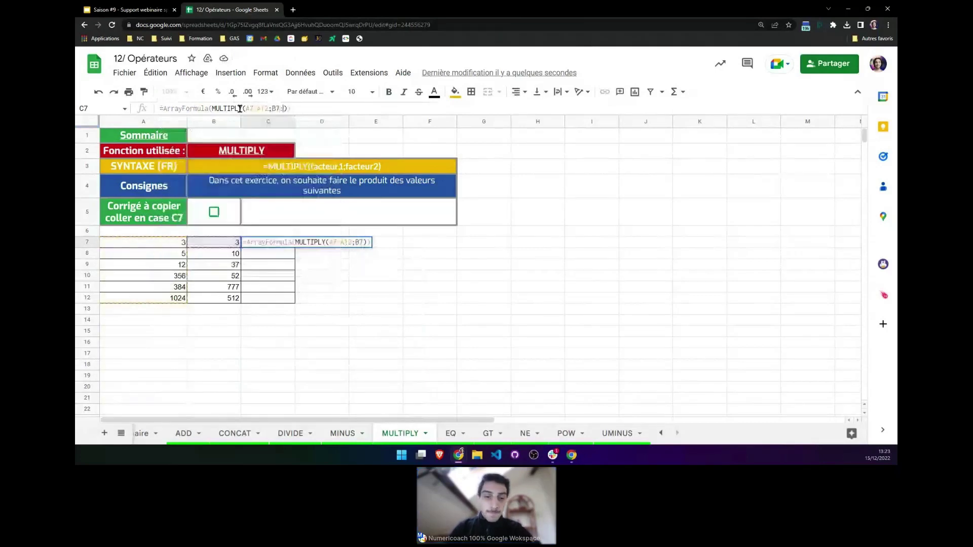
pyautogui.press('Return')
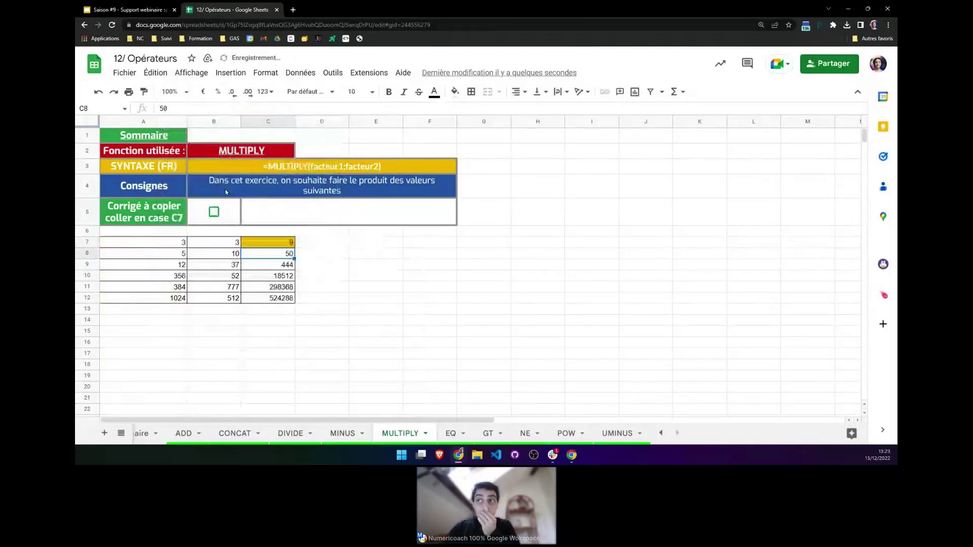
pyautogui.click(218, 212)
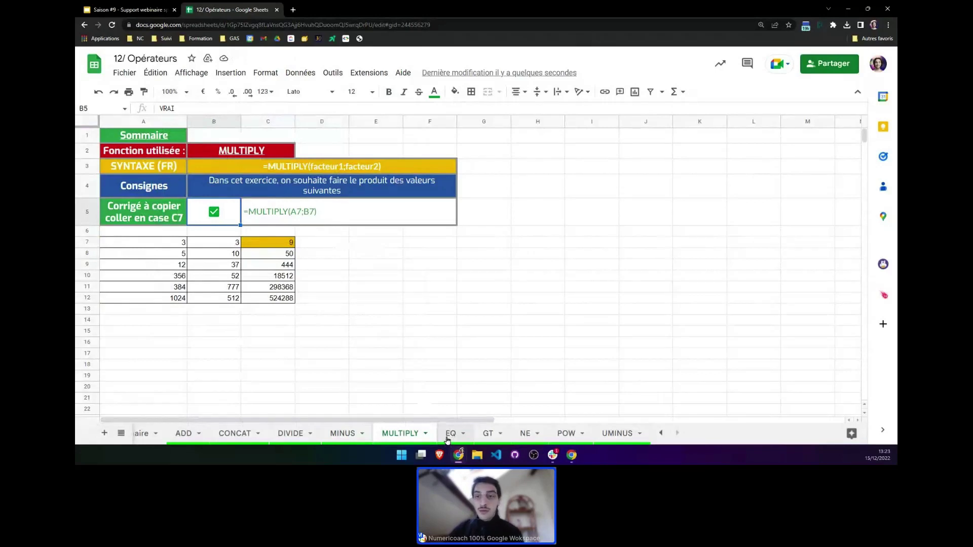
pyautogui.click(448, 437)
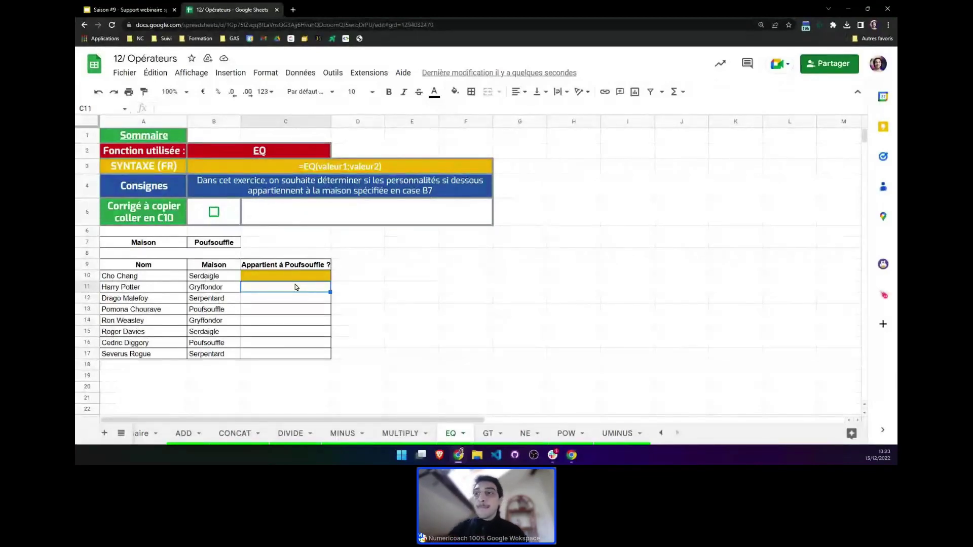
# Review the character names, their houses and the reference house in B7
pyautogui.moveTo(151, 283); pyautogui.dragTo(157, 355)
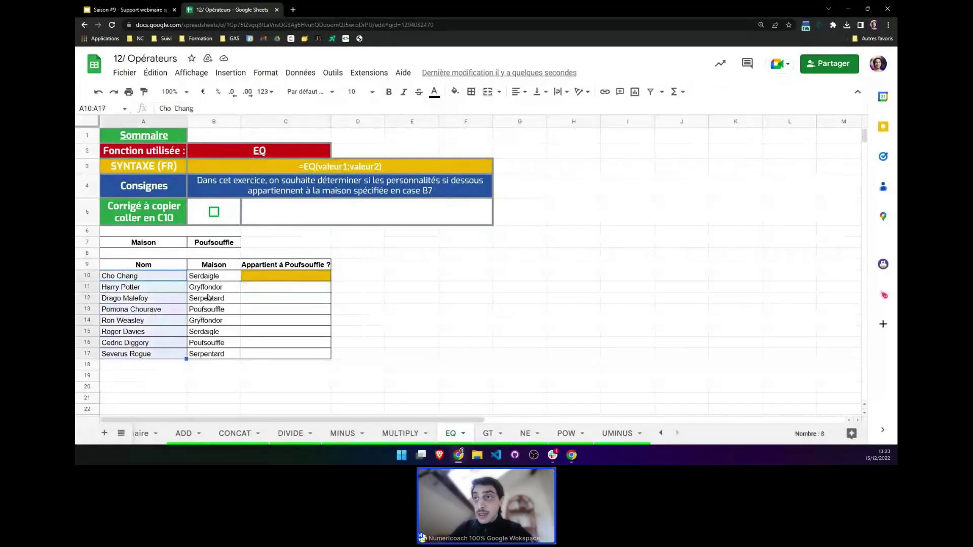
pyautogui.moveTo(212, 275); pyautogui.dragTo(200, 346)
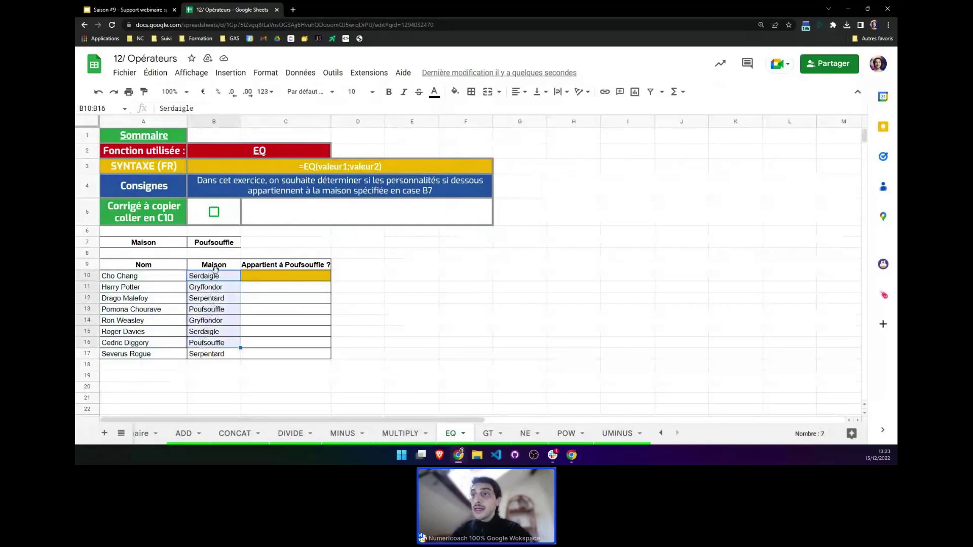
pyautogui.click(214, 247)
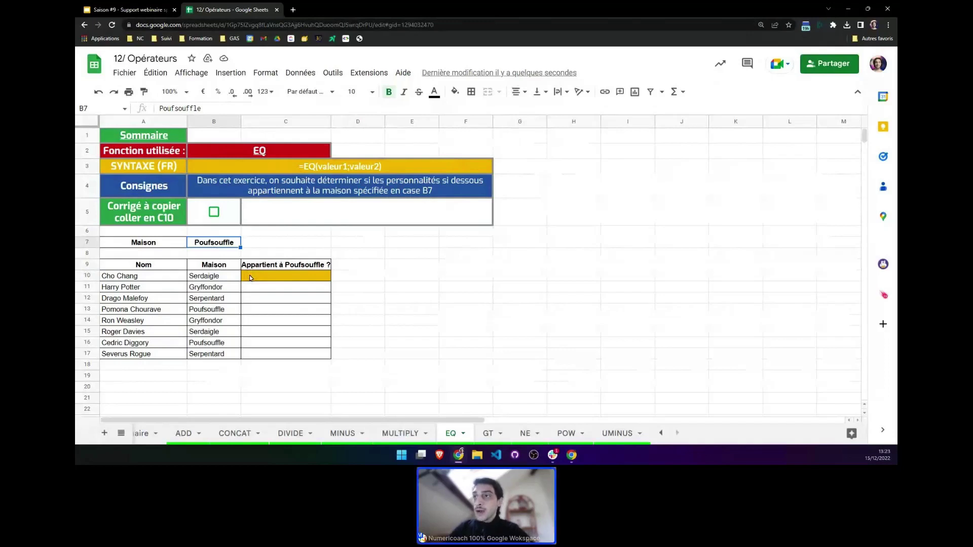
# Enter =EQ(B7;B10) in C10, returning FAUX
pyautogui.click(250, 277)
pyautogui.write('=')
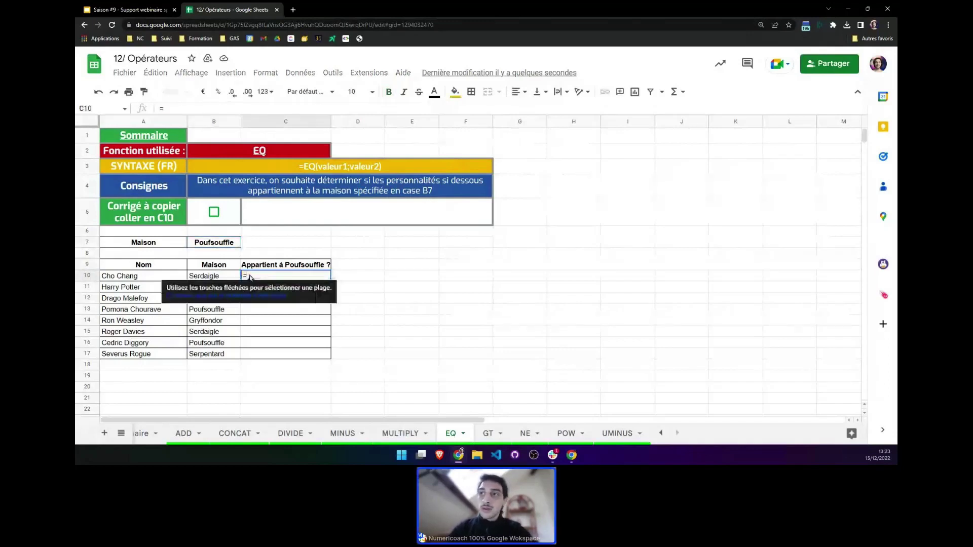
pyautogui.write('E')
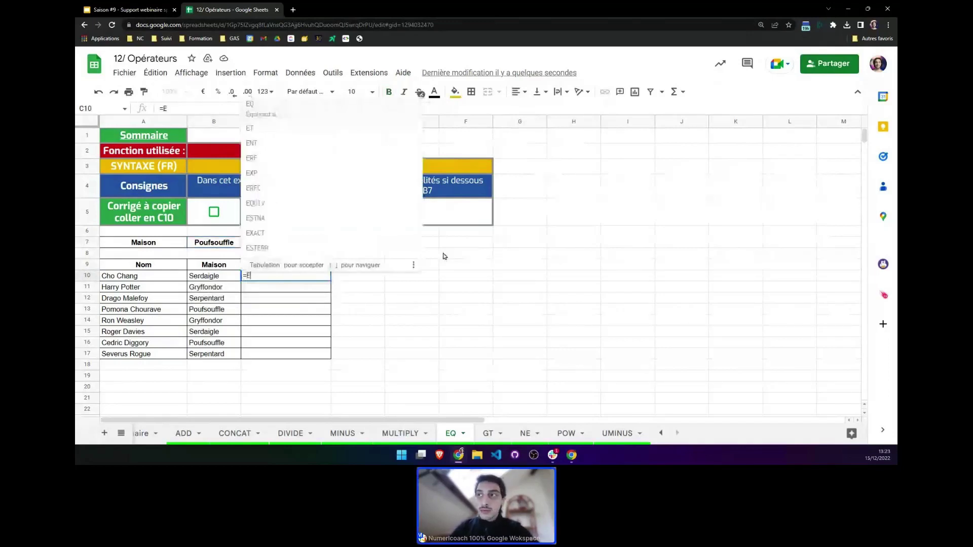
pyautogui.write('Q')
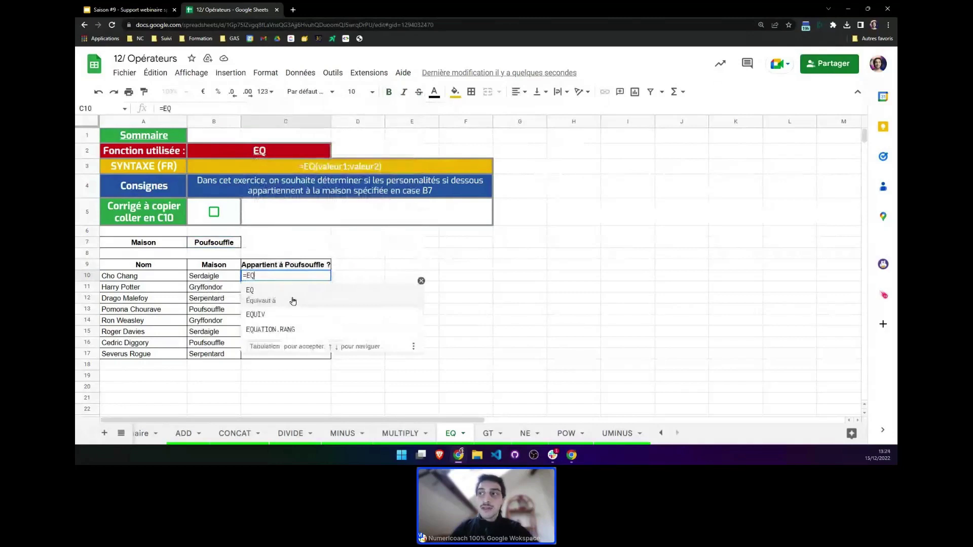
pyautogui.click(294, 301)
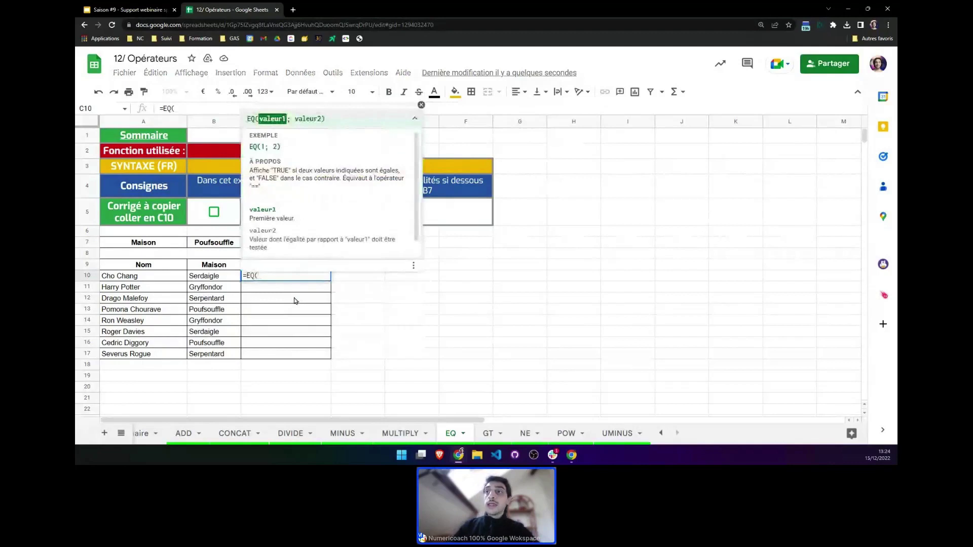
pyautogui.click(215, 243)
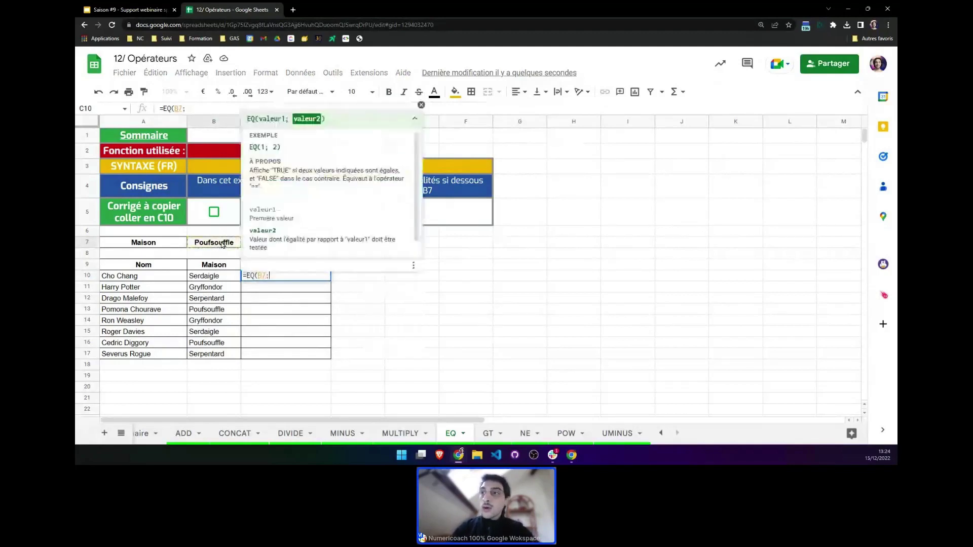
pyautogui.write(';')
pyautogui.click(223, 278)
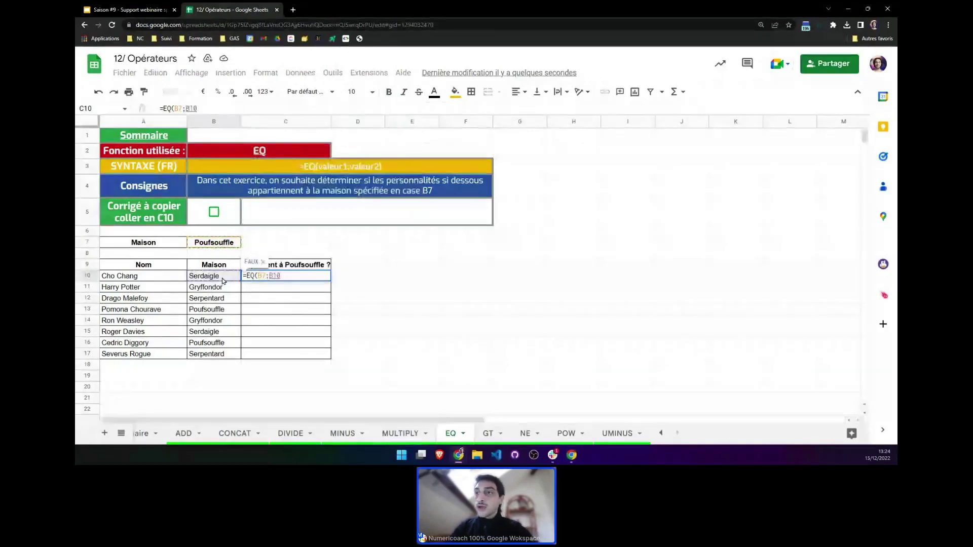
pyautogui.write(')')
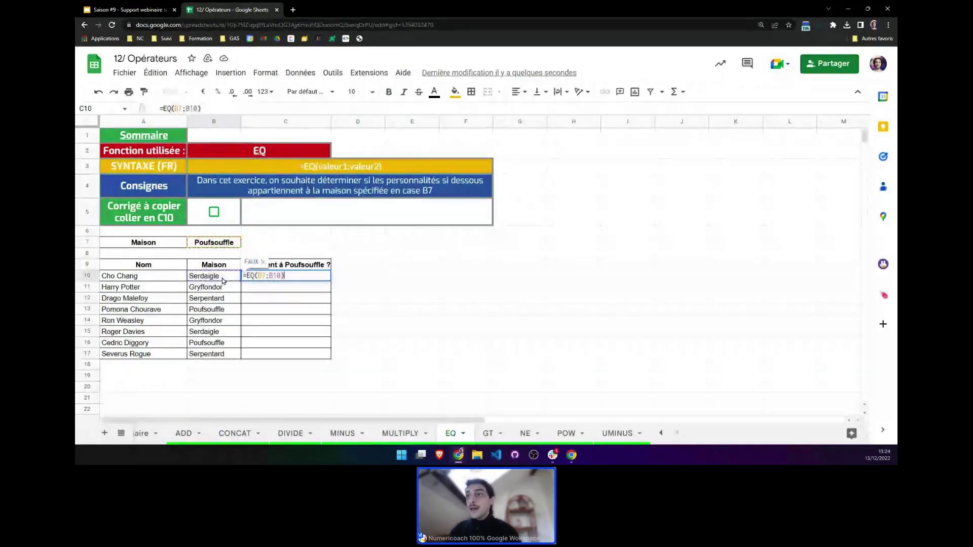
pyautogui.press('Return')
# Convert C10 to =ArrayFormula(EQ(B7;B10:B17)) so C10:C17 flag the Poufsouffle rows VRAI
pyautogui.press('Left')
pyautogui.press('Up')
pyautogui.press('Up')
pyautogui.press('Up')
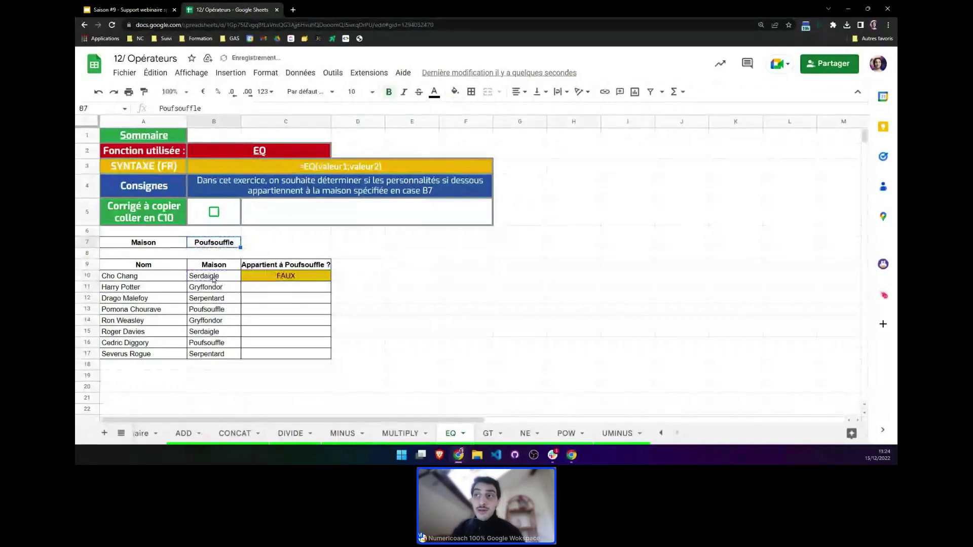
pyautogui.click(212, 281)
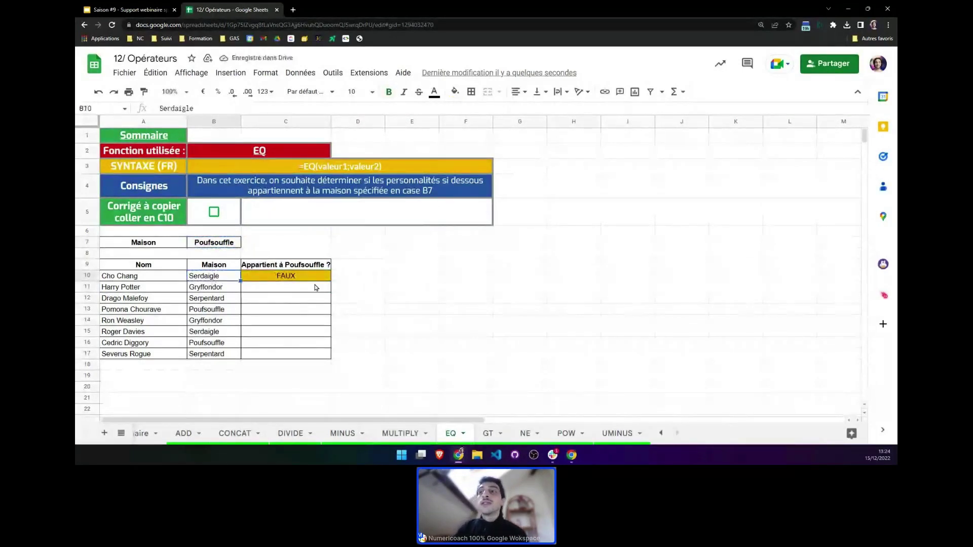
pyautogui.click(302, 279)
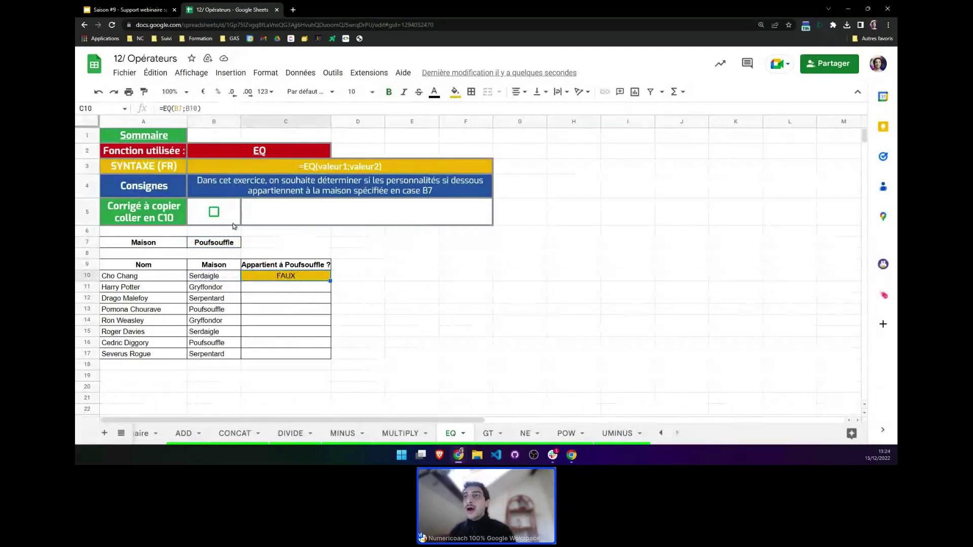
pyautogui.click(215, 107)
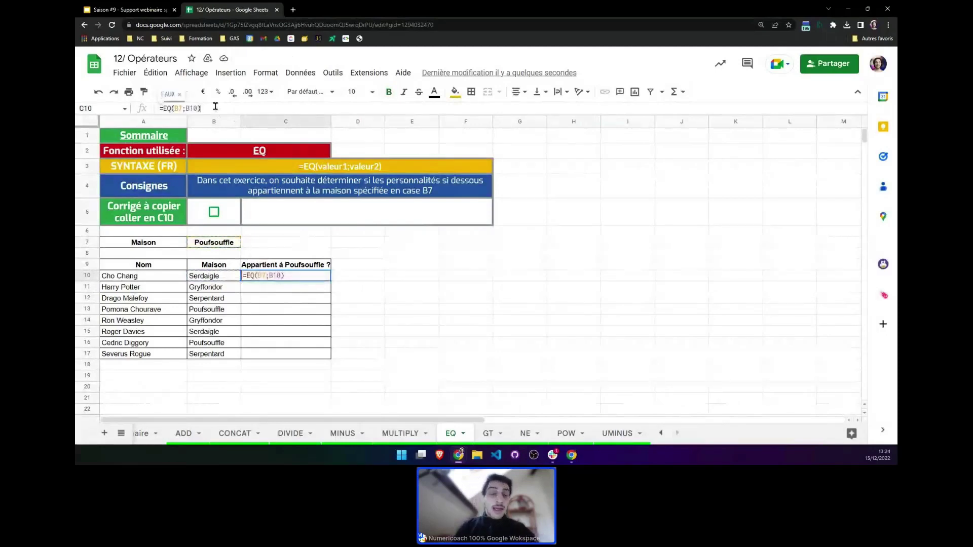
pyautogui.hotkey('ctrl', 'shift', 'Return')
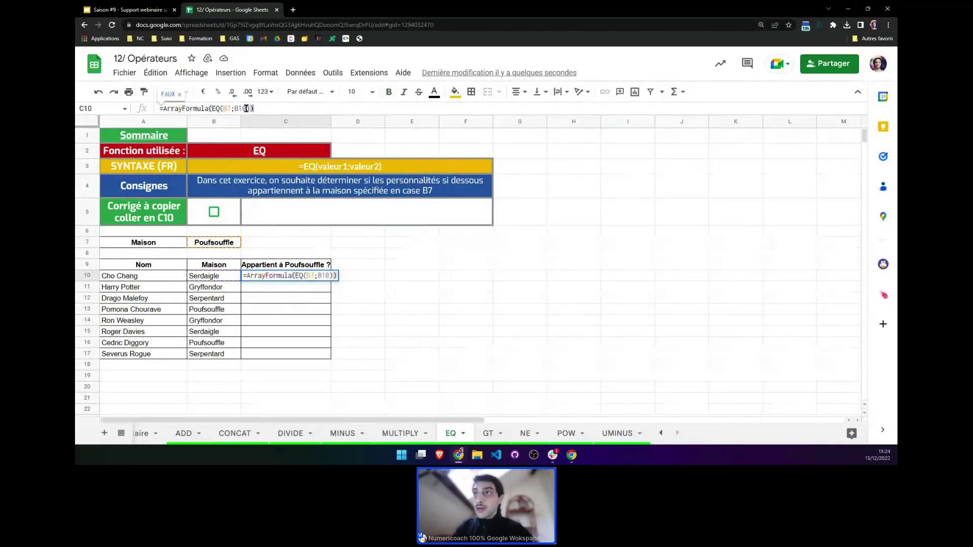
pyautogui.click(246, 109)
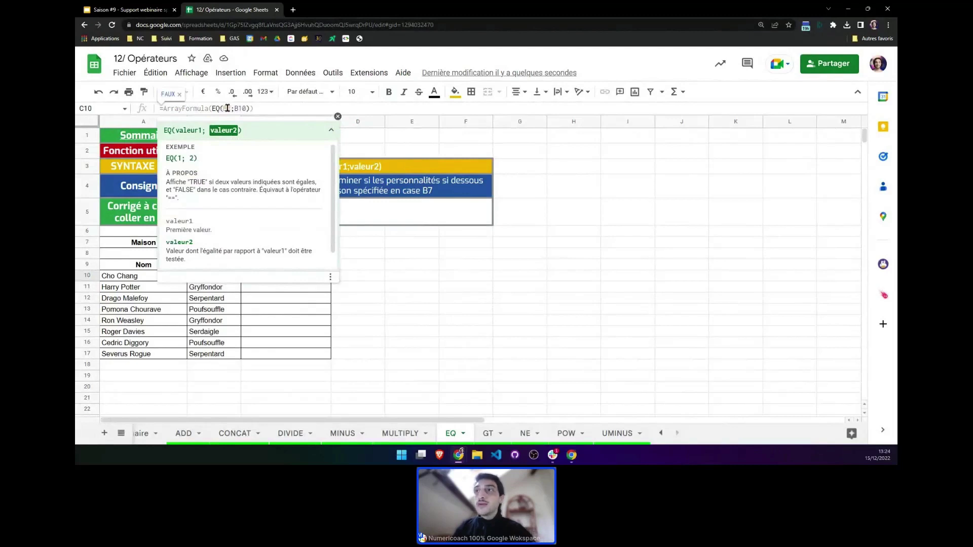
pyautogui.write('B7;B10')
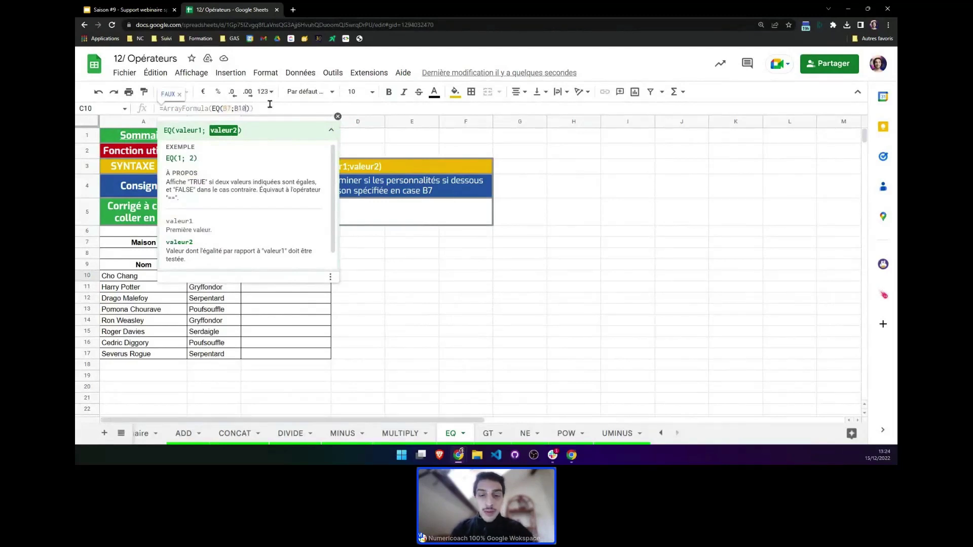
pyautogui.write(':B')
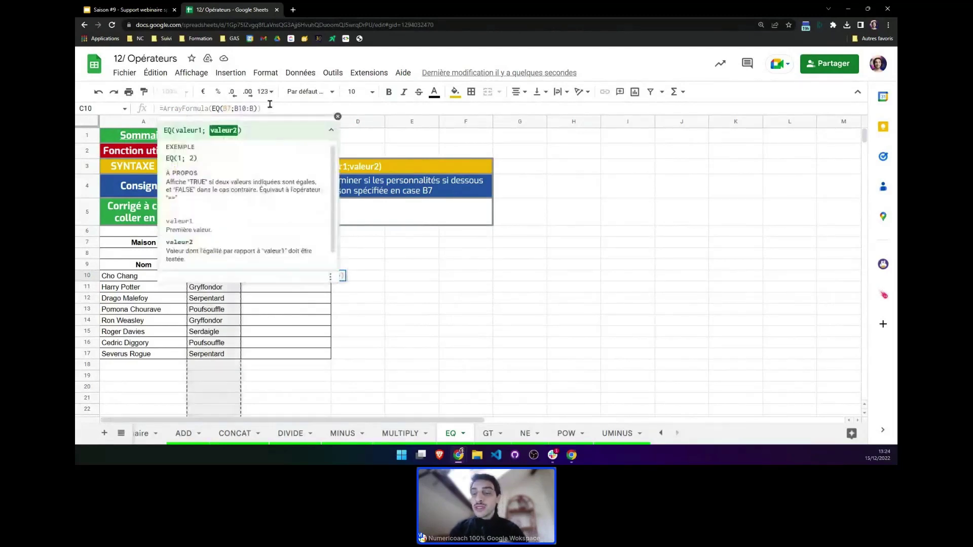
pyautogui.write('17')
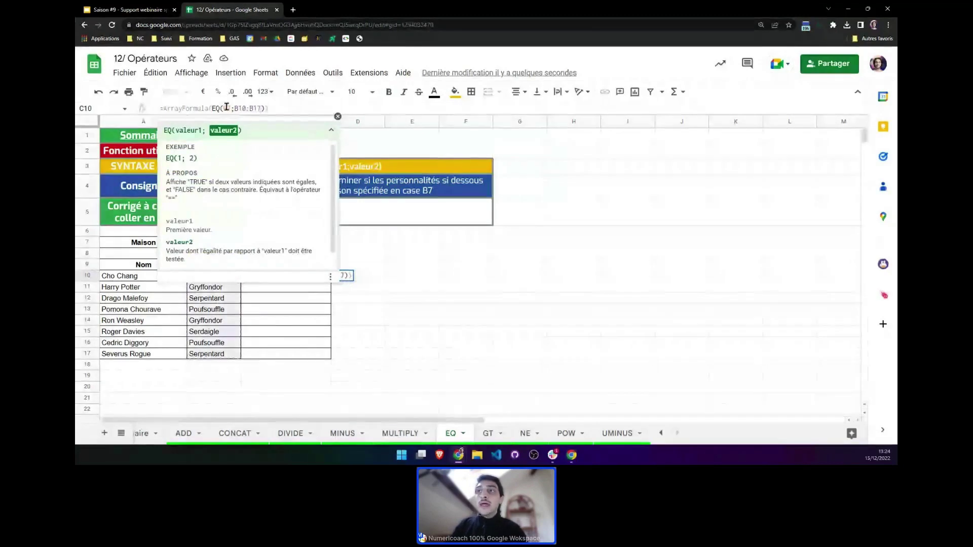
pyautogui.doubleClick(227, 107)
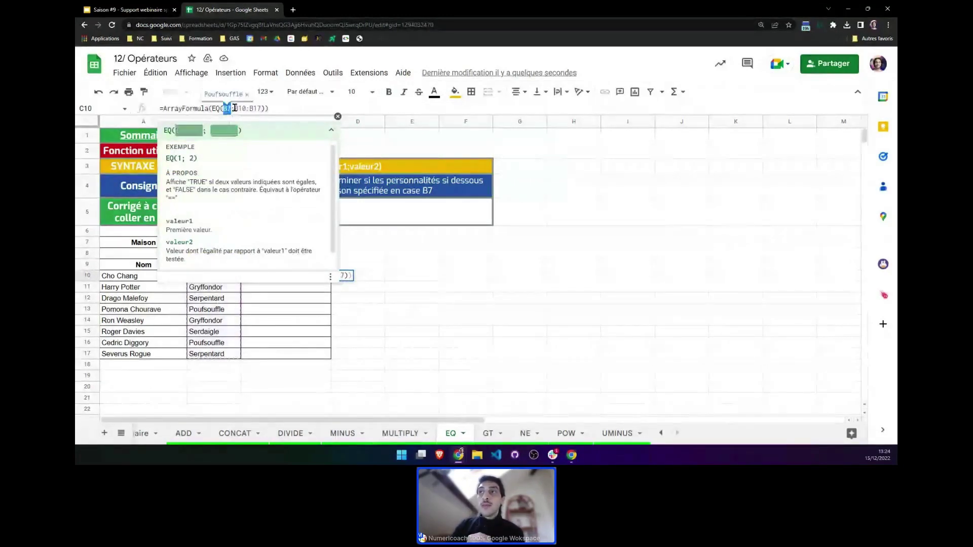
pyautogui.moveTo(234, 108); pyautogui.dragTo(263, 107)
pyautogui.click(272, 108)
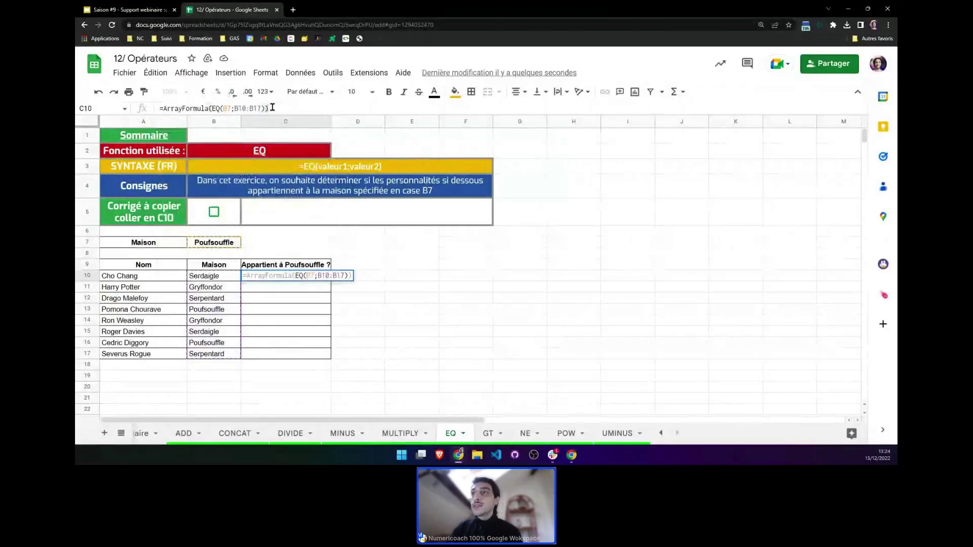
pyautogui.press('Return')
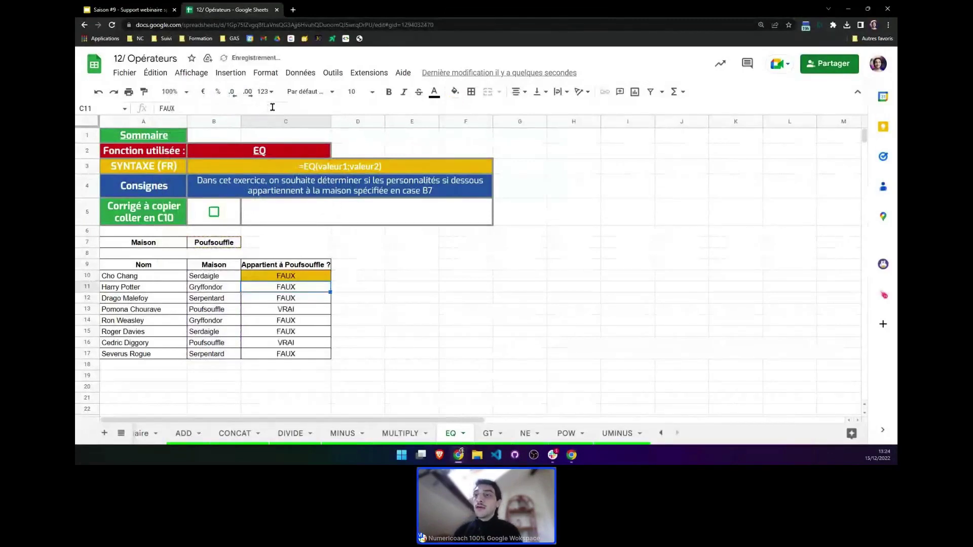
# Make the VRAI results in C13 and C16 bold
pyautogui.click(211, 313)
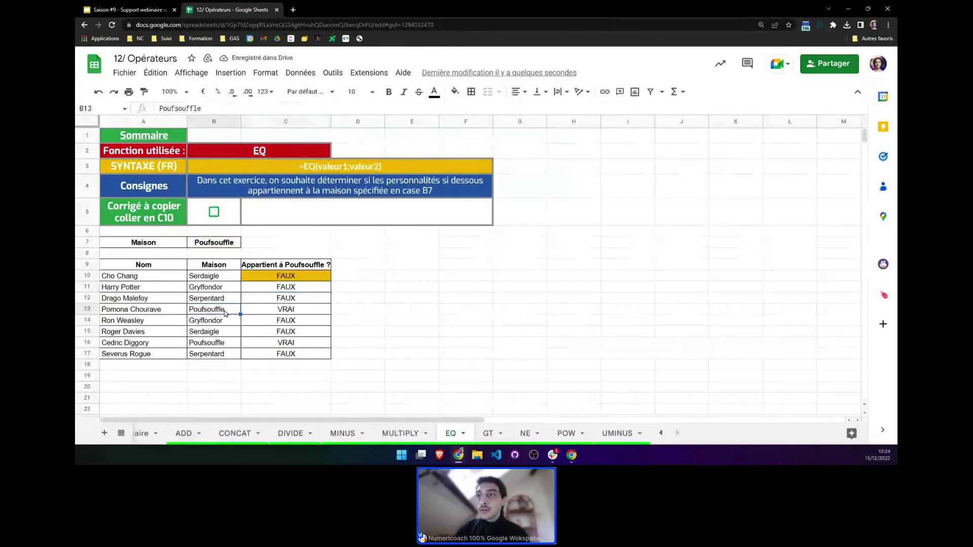
pyautogui.click(259, 313)
pyautogui.hotkey('ctrl', 'b')
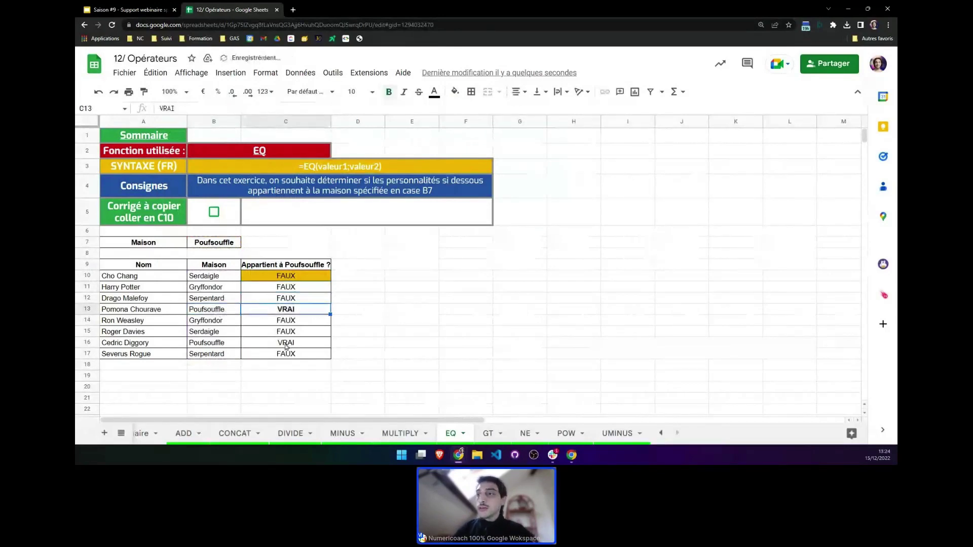
pyautogui.click(285, 342)
pyautogui.hotkey('ctrl', 'b')
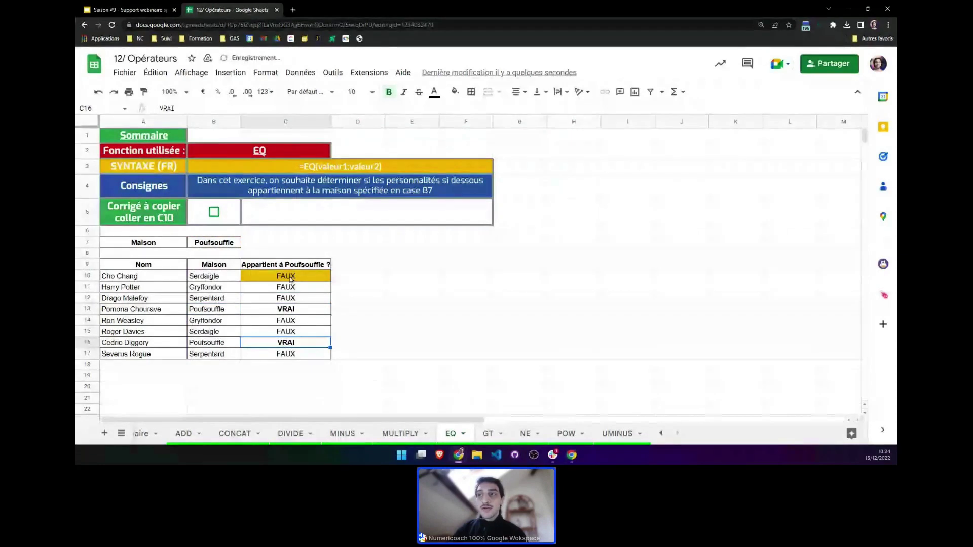
# Tick B5 to reveal the corrected EQ formula, then go to the GT sheet
pyautogui.moveTo(292, 278); pyautogui.dragTo(292, 298)
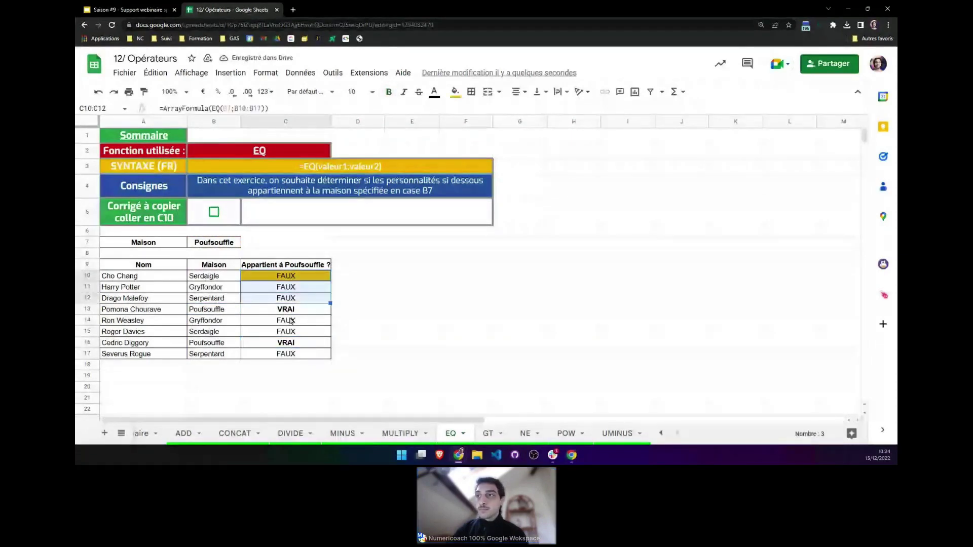
pyautogui.click(273, 280)
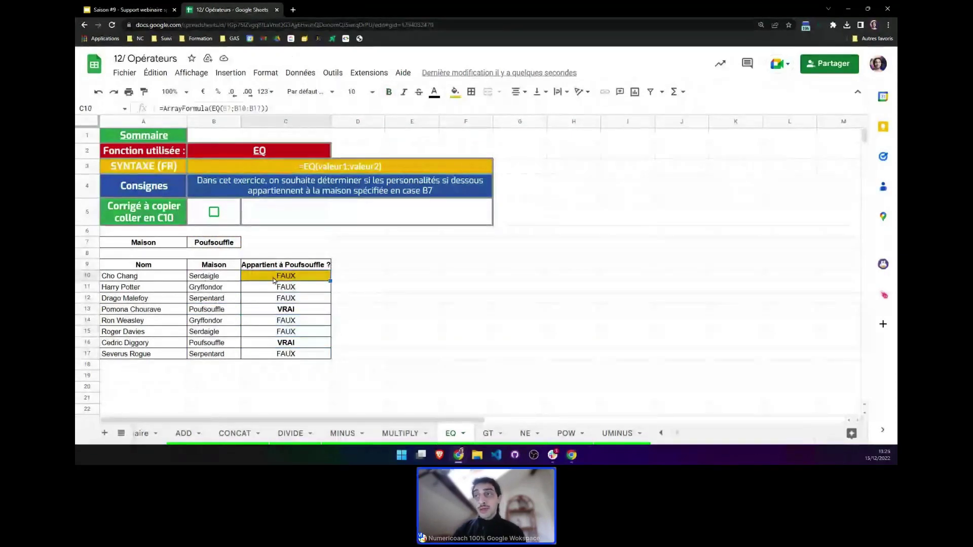
pyautogui.click(214, 213)
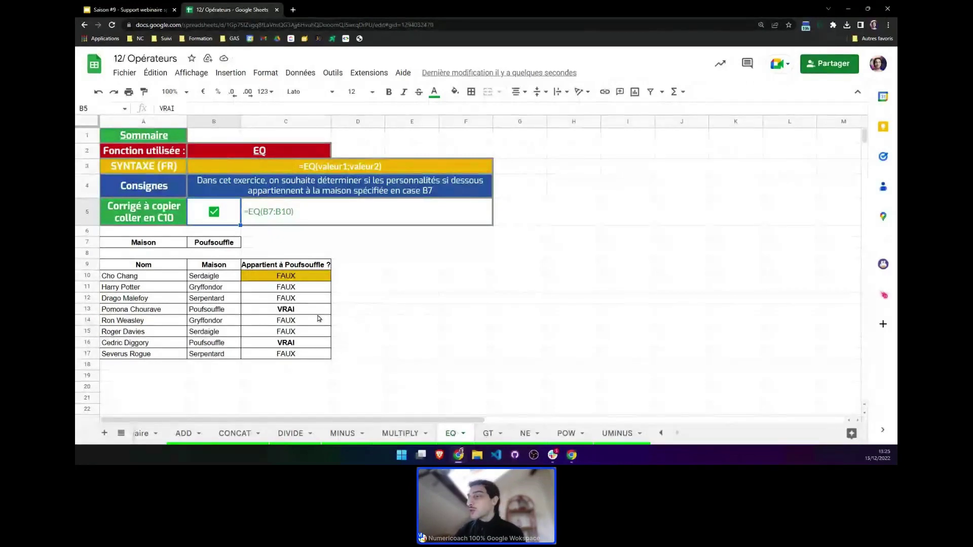
pyautogui.click(496, 434)
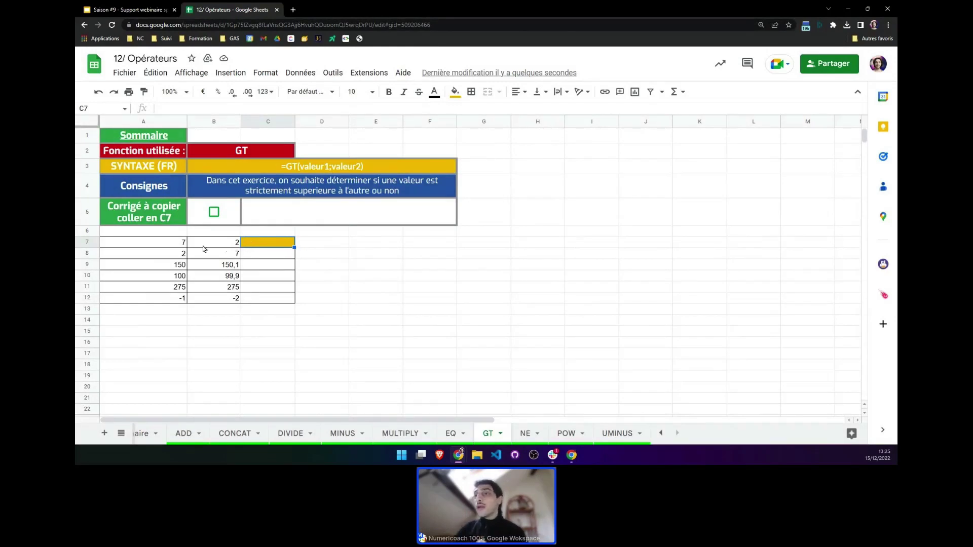
# Enter =GT(A7;B7) in the yellow cell C7 on the GT sheet
pyautogui.click(181, 248)
pyautogui.click(227, 245)
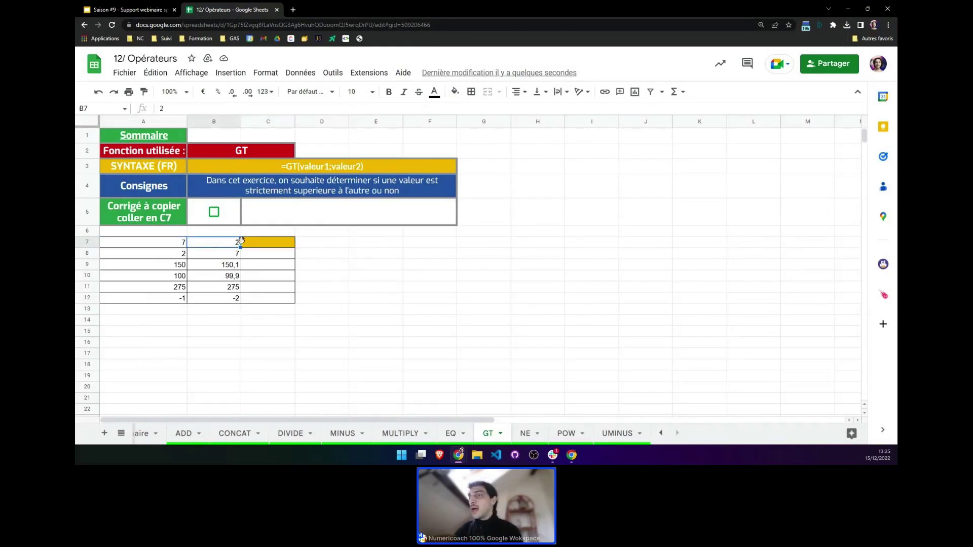
pyautogui.click(262, 242)
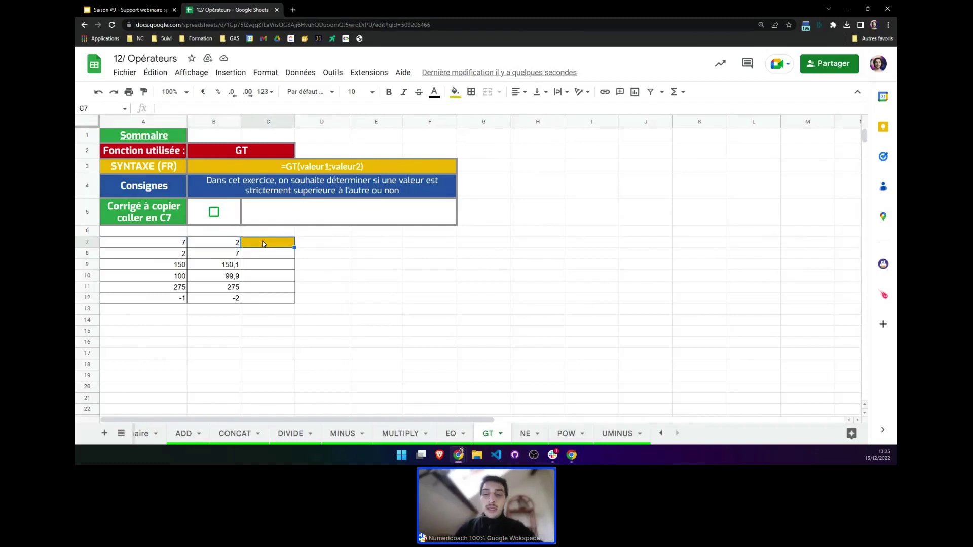
pyautogui.write('=gt')
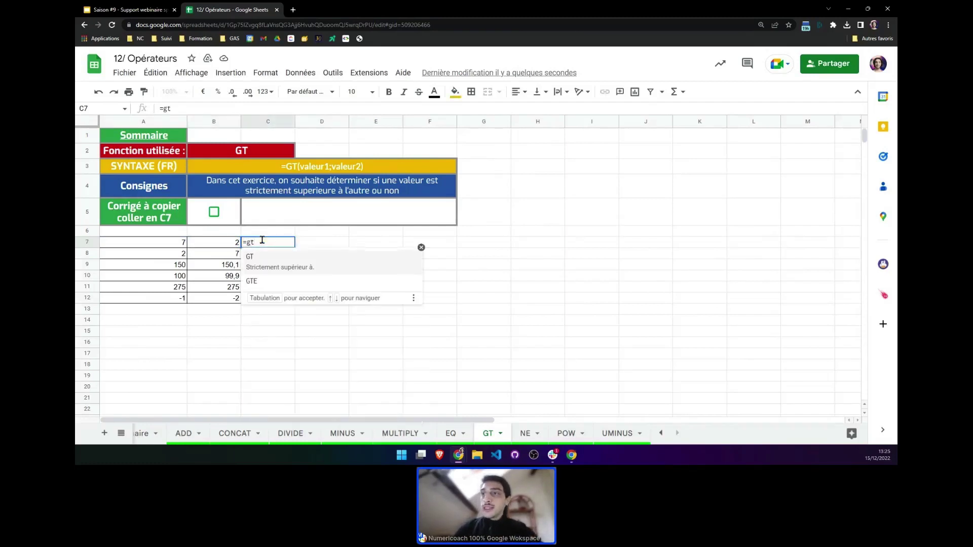
pyautogui.click(325, 266)
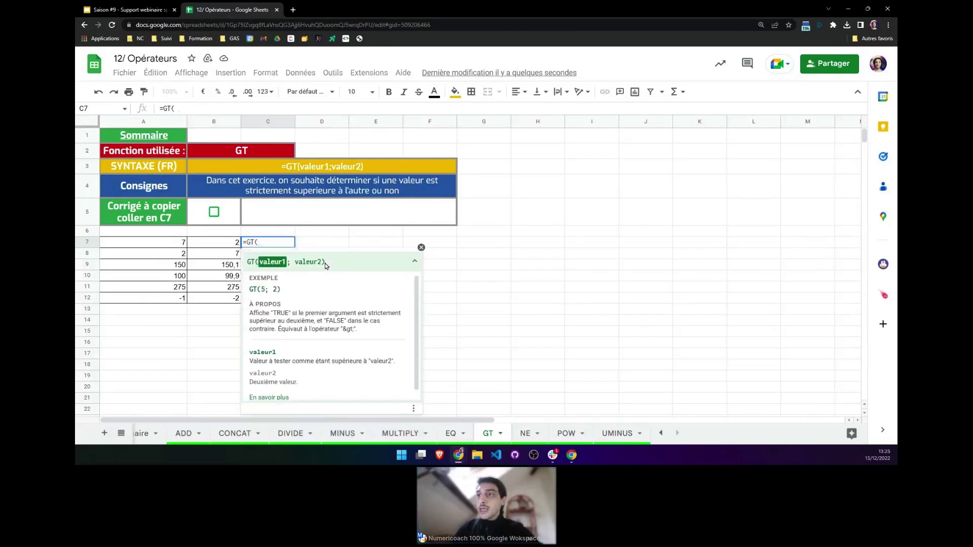
pyautogui.click(169, 245)
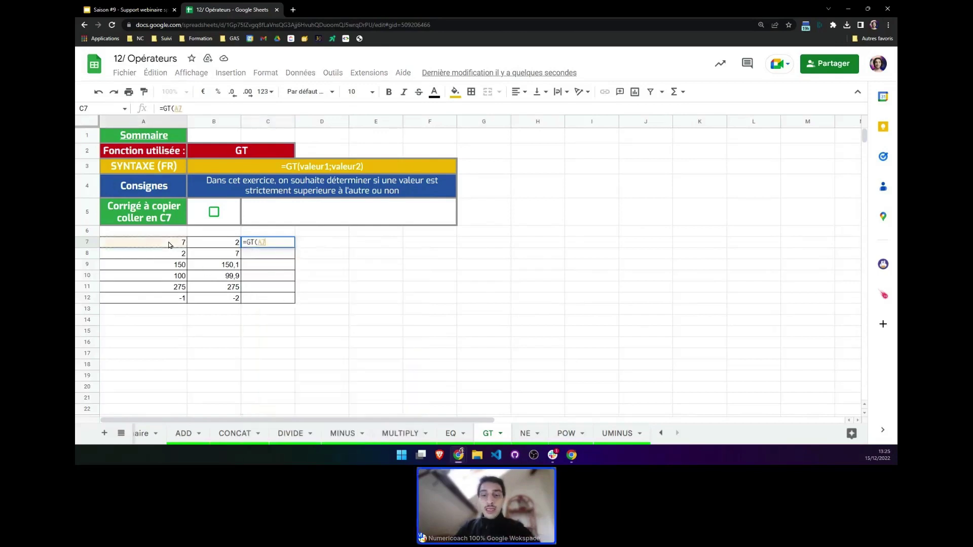
pyautogui.write(';')
pyautogui.click(223, 243)
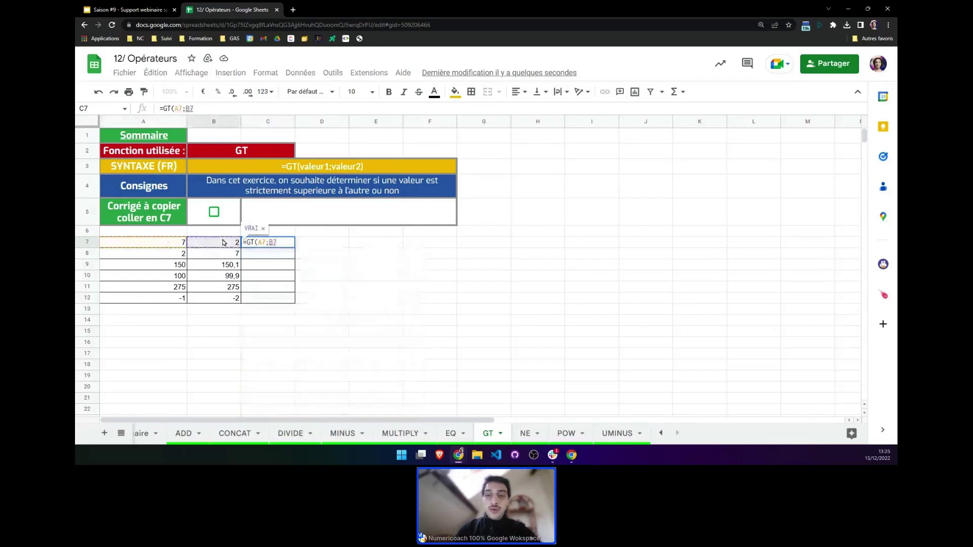
pyautogui.press('Return')
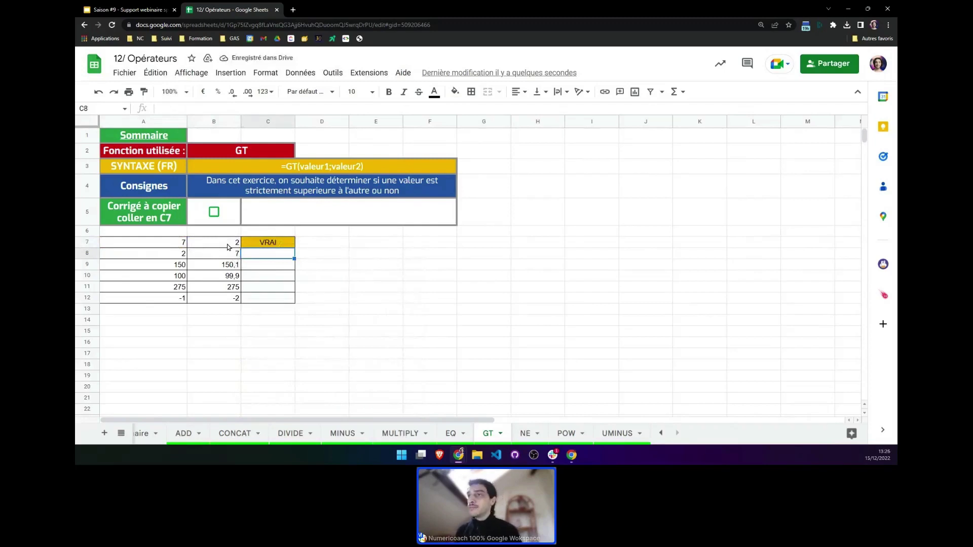
# Convert C7 to =ArrayFormula(GT(A7:A12;B7:B12)) so results fill C7:C12
pyautogui.click(269, 244)
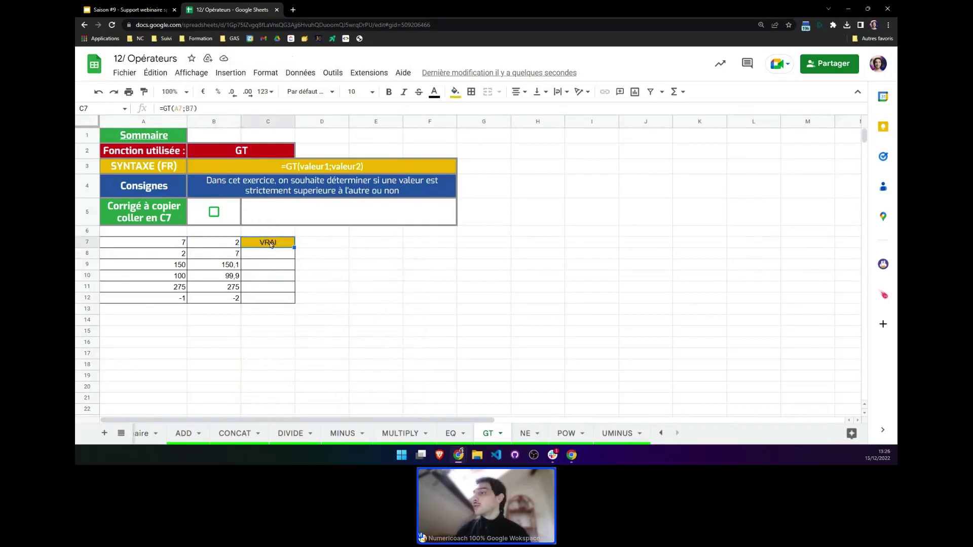
pyautogui.click(221, 107)
pyautogui.hotkey('ctrl', 'shift', 'Return')
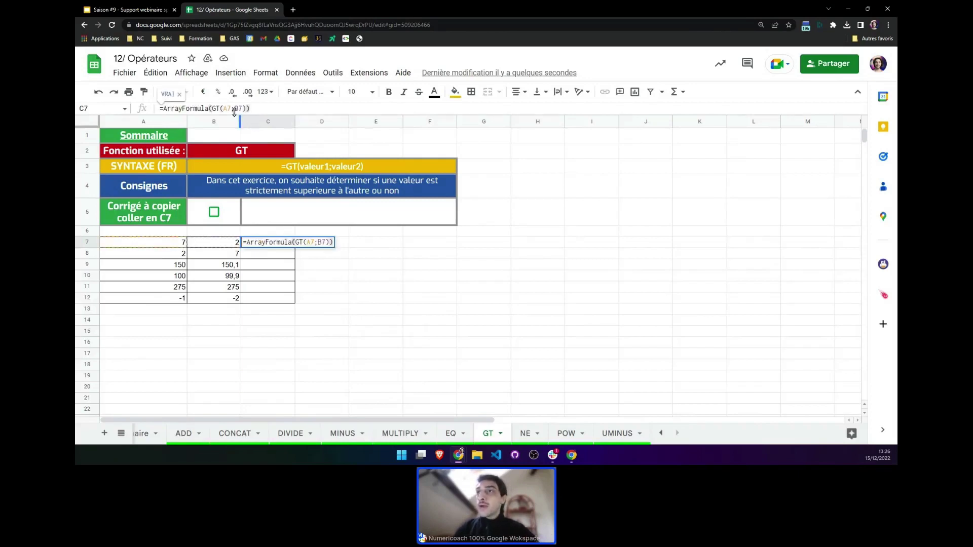
pyautogui.write(':A12')
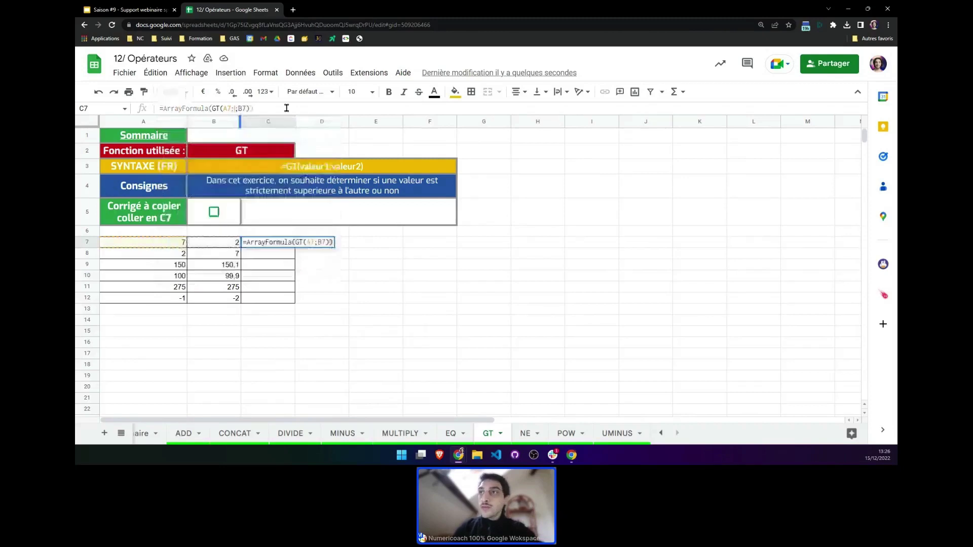
pyautogui.press('Right')
pyautogui.press('Right')
pyautogui.press('Right')
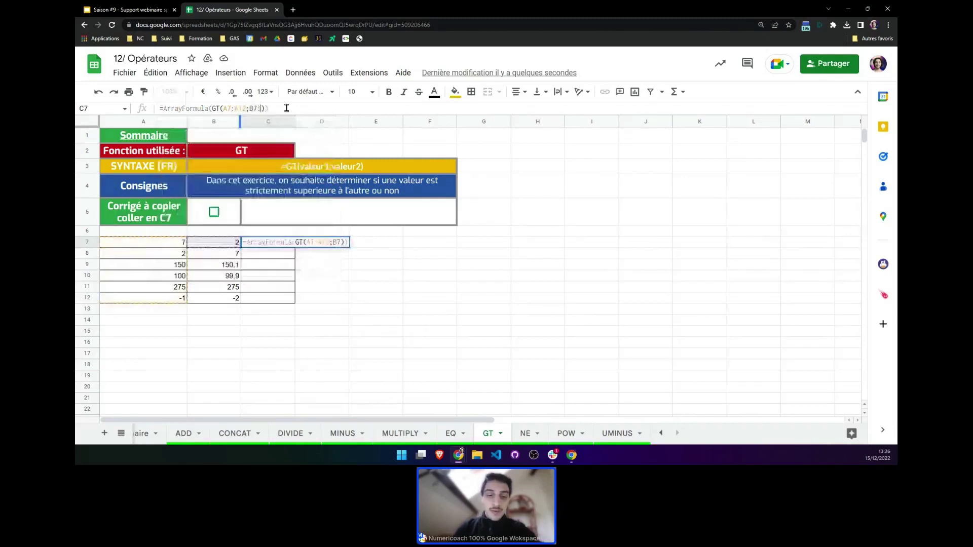
pyautogui.press('Return')
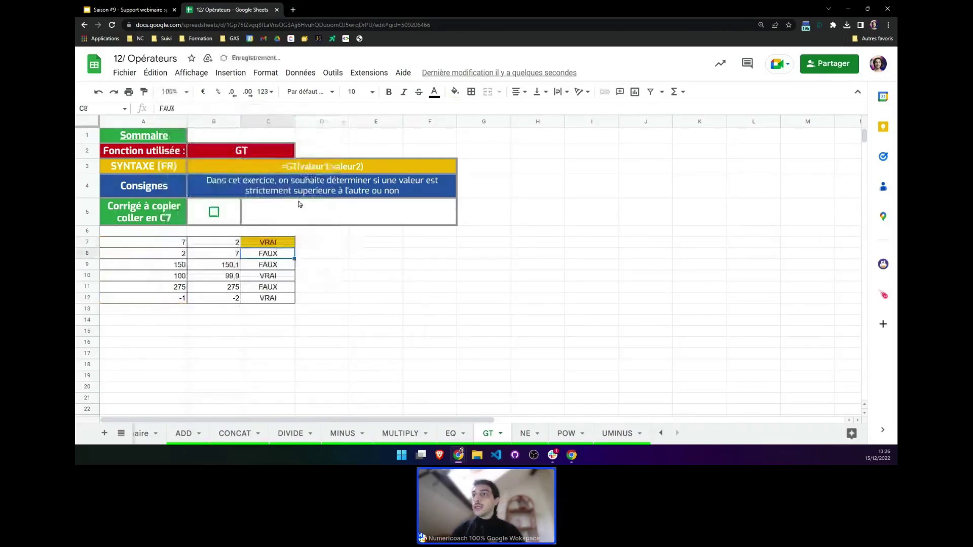
pyautogui.press('Up')
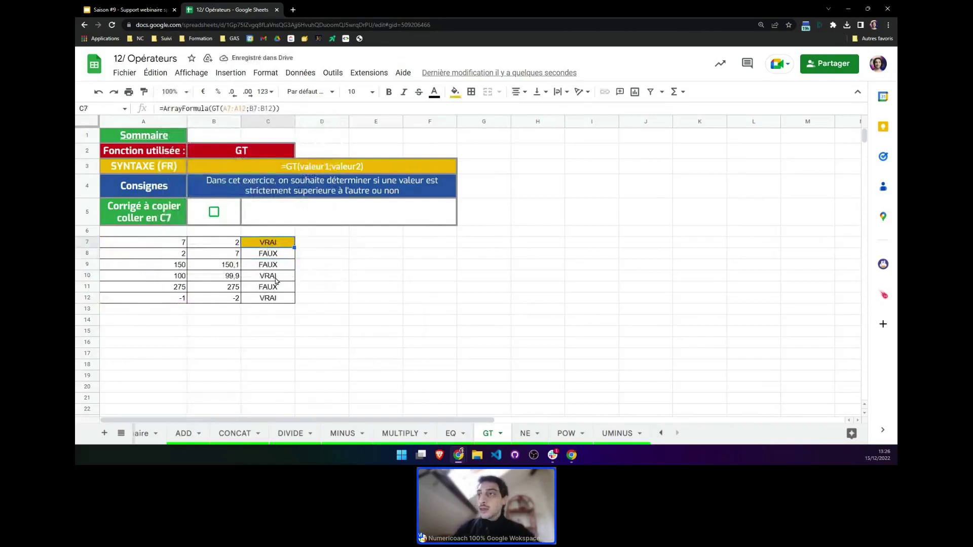
# Bold the VRAI results and tick the B5 checkbox to reveal the GT correction
pyautogui.keyDown('ctrl'); pyautogui.click(276, 278); pyautogui.keyUp('ctrl')
pyautogui.hotkey('ctrl', 'b')
pyautogui.keyDown('ctrl'); pyautogui.click(280, 299); pyautogui.keyUp('ctrl')
pyautogui.hotkey('ctrl', 'b')
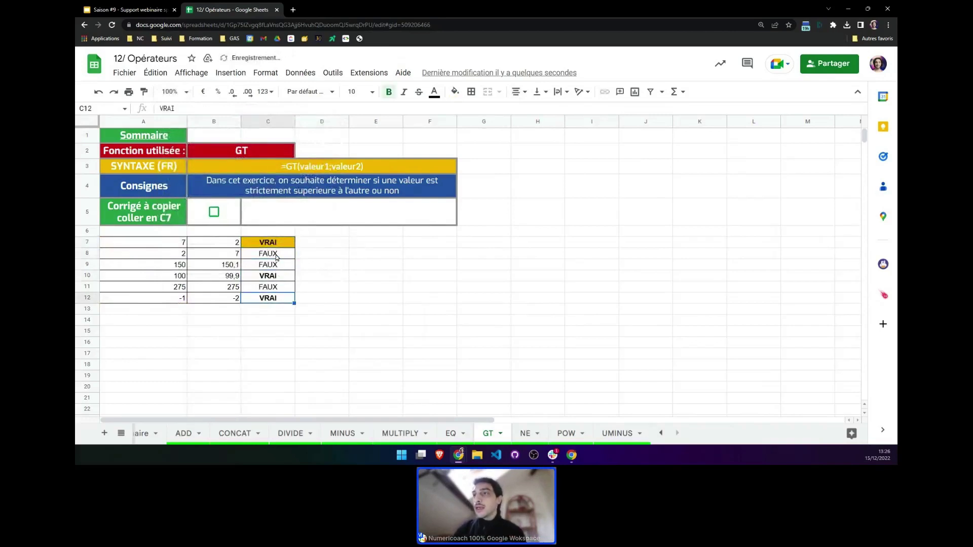
pyautogui.click(279, 255)
pyautogui.click(278, 265)
pyautogui.click(280, 288)
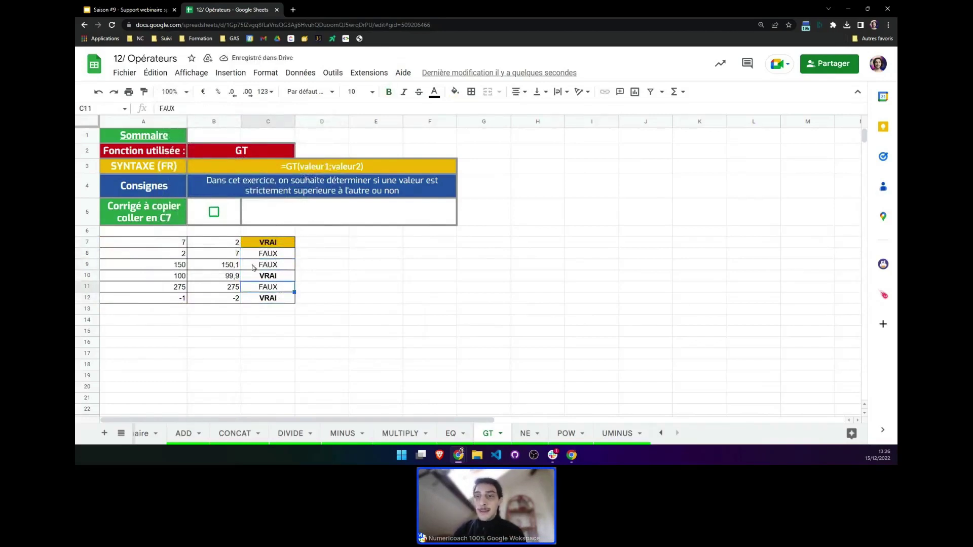
pyautogui.click(214, 212)
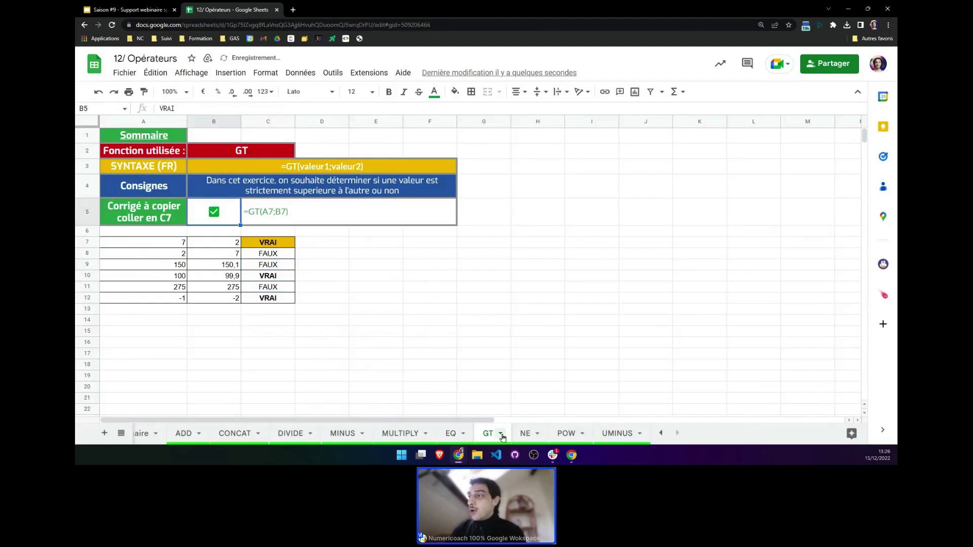
# On the NE sheet, enter =NE(A6;B7) in the yellow cell C7
pyautogui.click(519, 438)
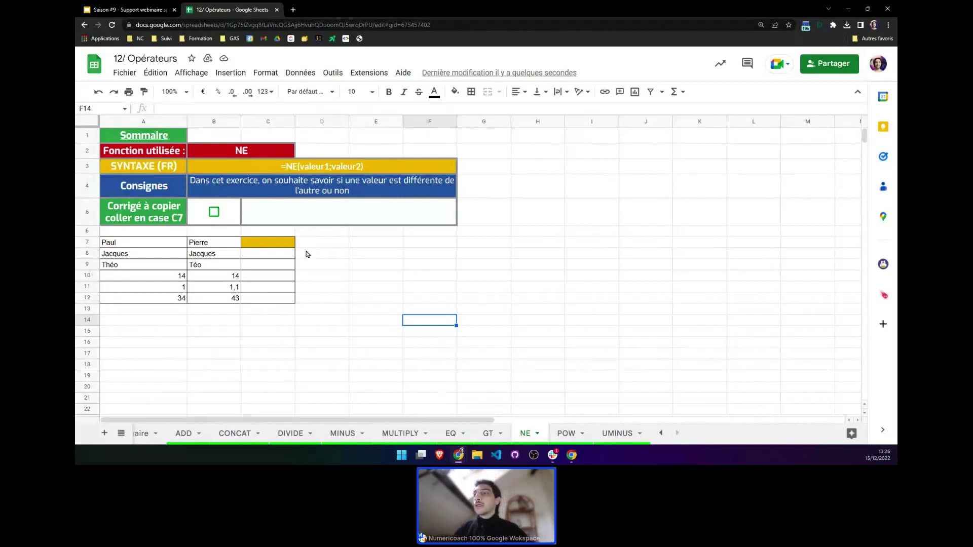
pyautogui.click(252, 235)
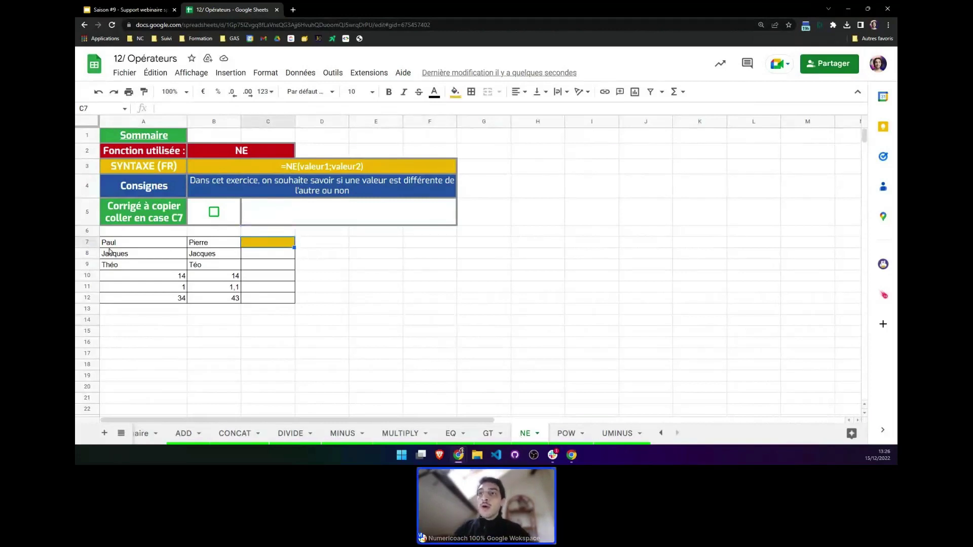
pyautogui.click(160, 245)
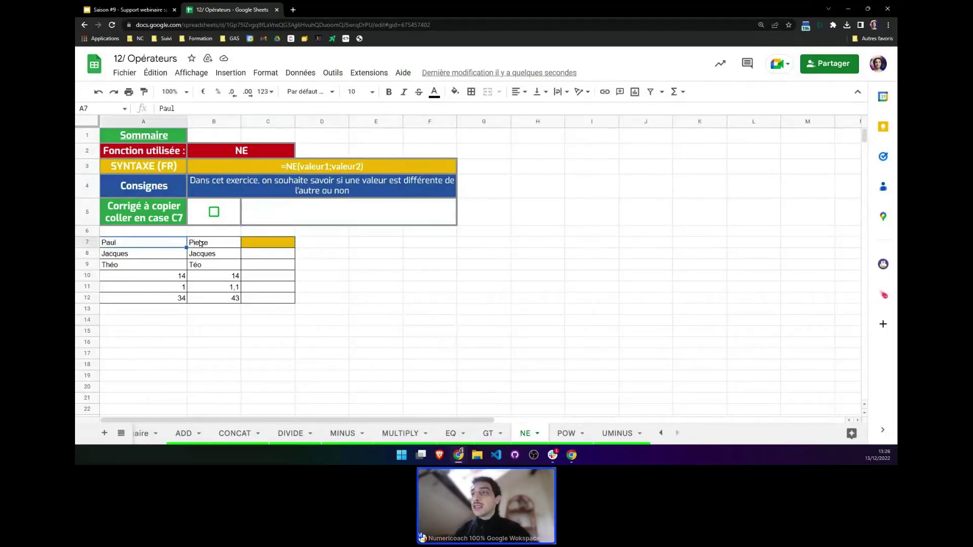
pyautogui.click(248, 243)
pyautogui.write('=')
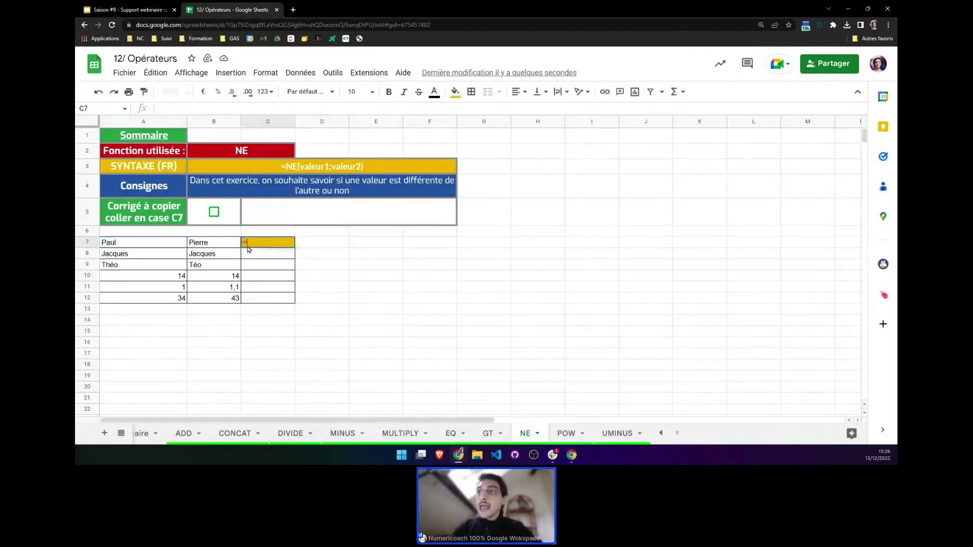
pyautogui.write('NE')
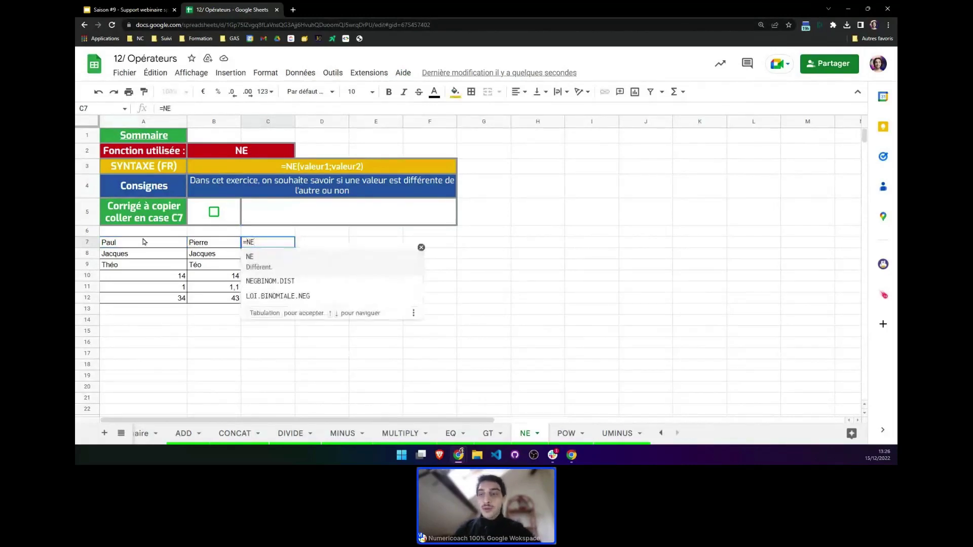
pyautogui.write('(')
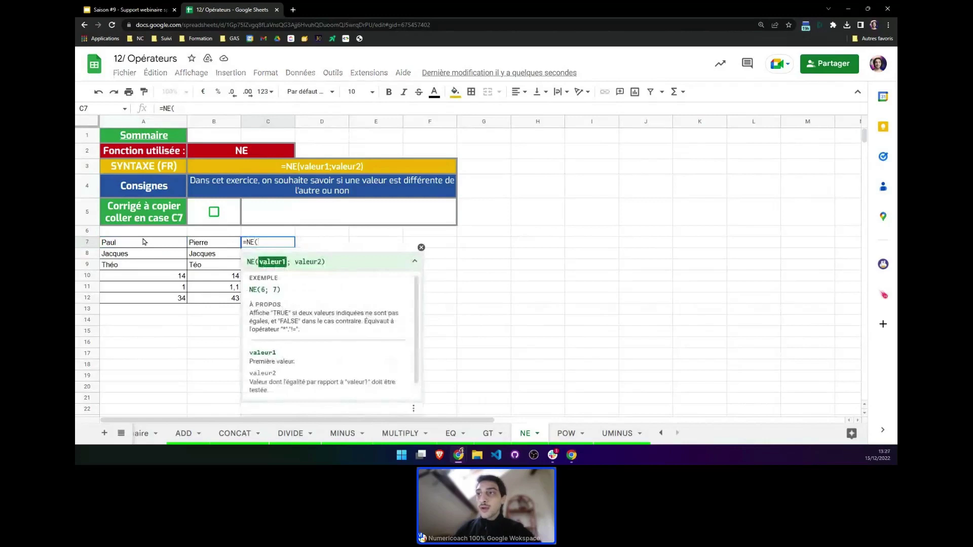
pyautogui.click(144, 242)
pyautogui.write(';')
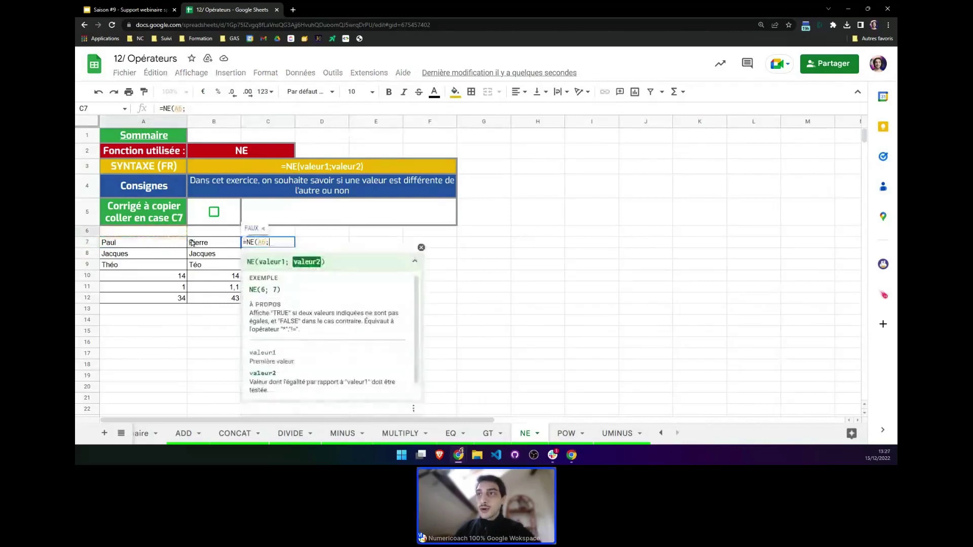
pyautogui.click(196, 243)
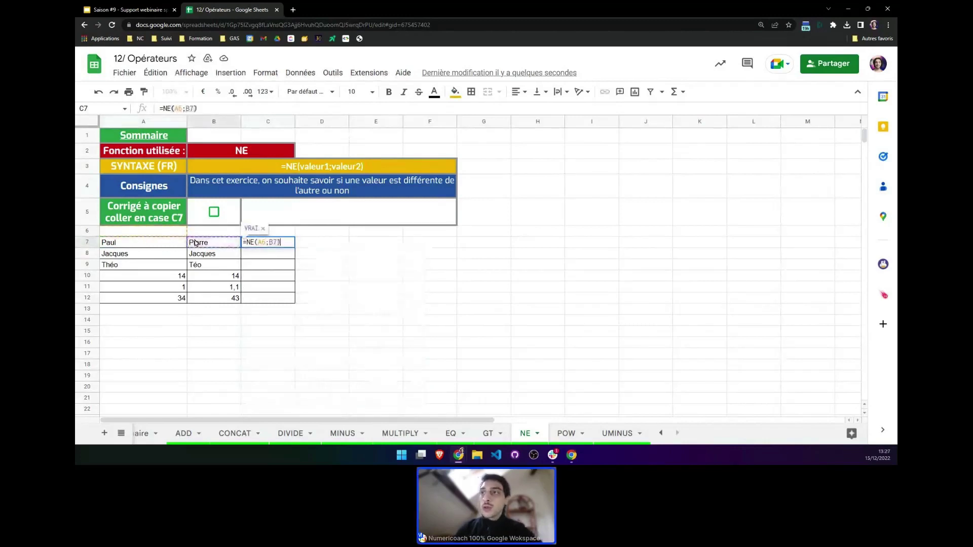
pyautogui.press('Return')
pyautogui.click(265, 246)
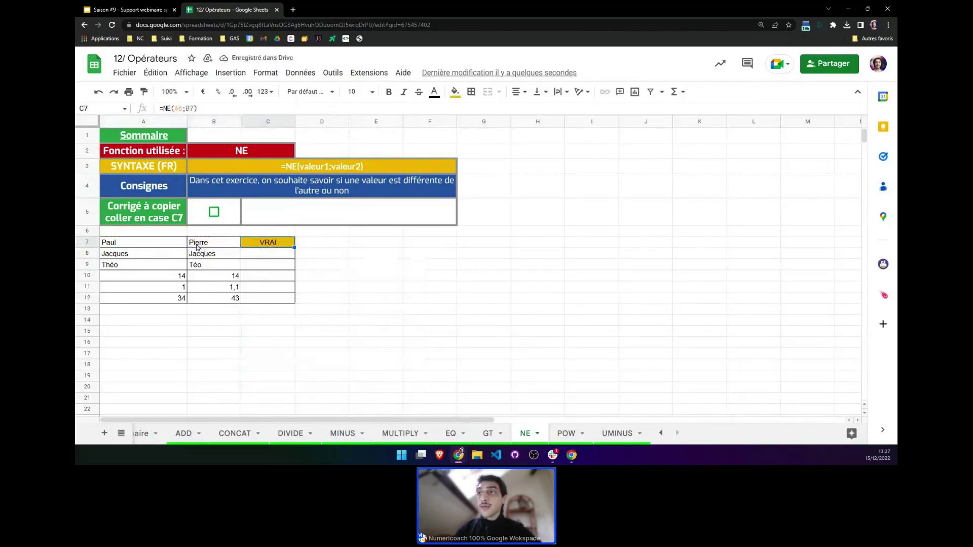
# Turn C7 into =ArrayFormula(NE(A7:A12;B7:B12)), correcting the first reference from A6 to A7
pyautogui.click(179, 108)
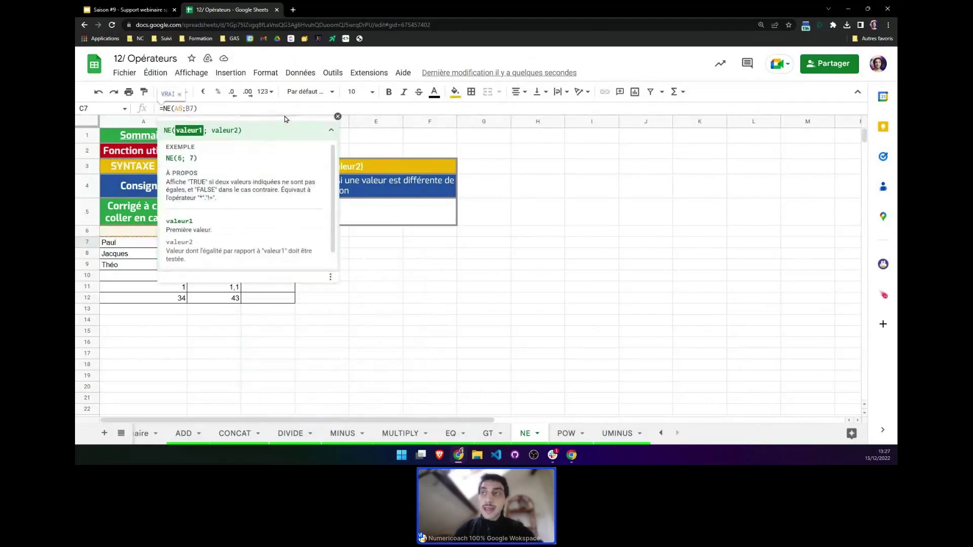
pyautogui.hotkey('ctrl', 'shift', 'Return')
pyautogui.write(':')
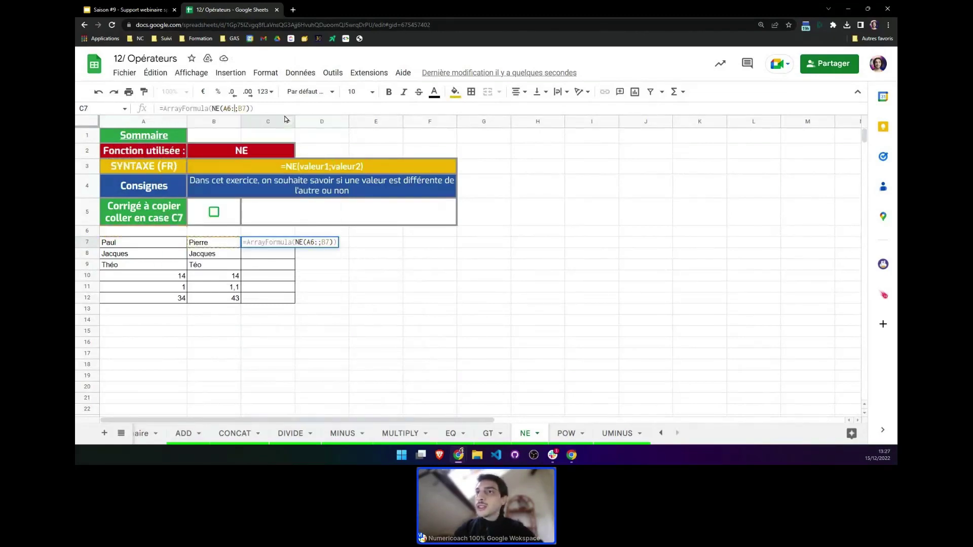
pyautogui.press('Left')
pyautogui.press('BackSpace')
pyautogui.write('7:')
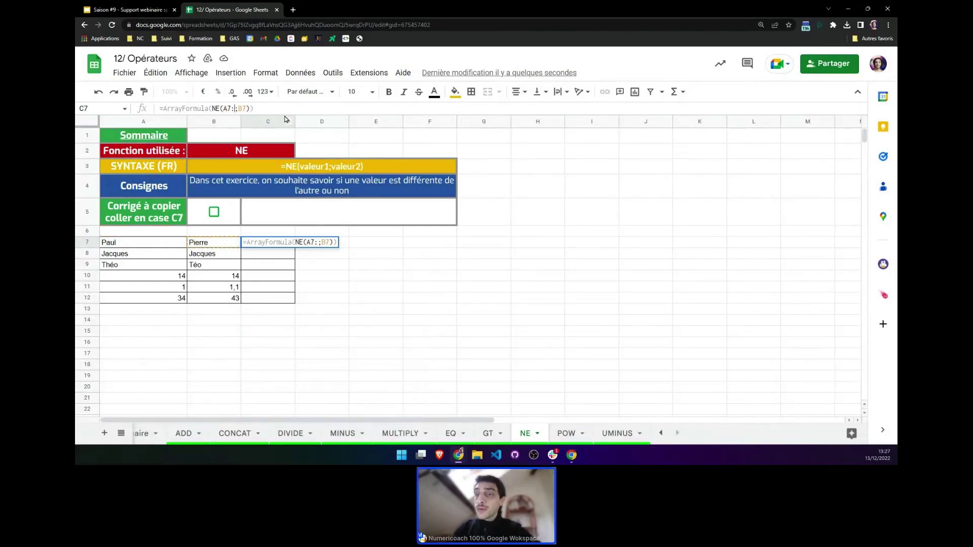
pyautogui.write('A12')
pyautogui.press('Right')
pyautogui.press('Right')
pyautogui.press('Right')
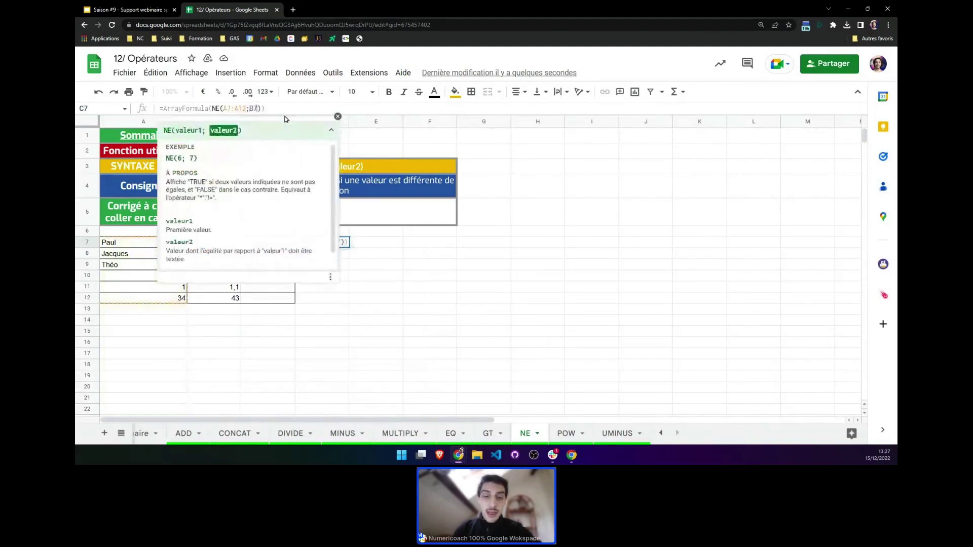
pyautogui.write(':')
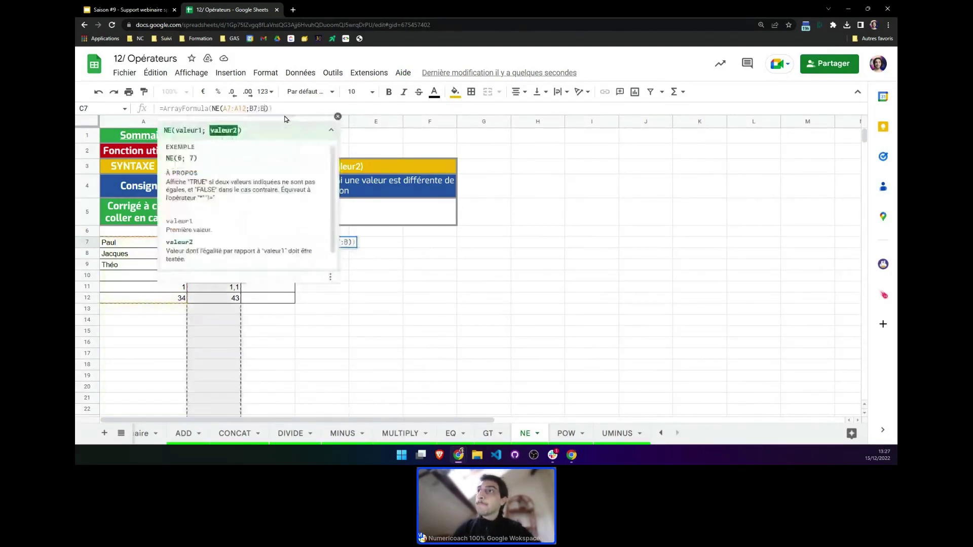
pyautogui.write('B12')
pyautogui.press('Return')
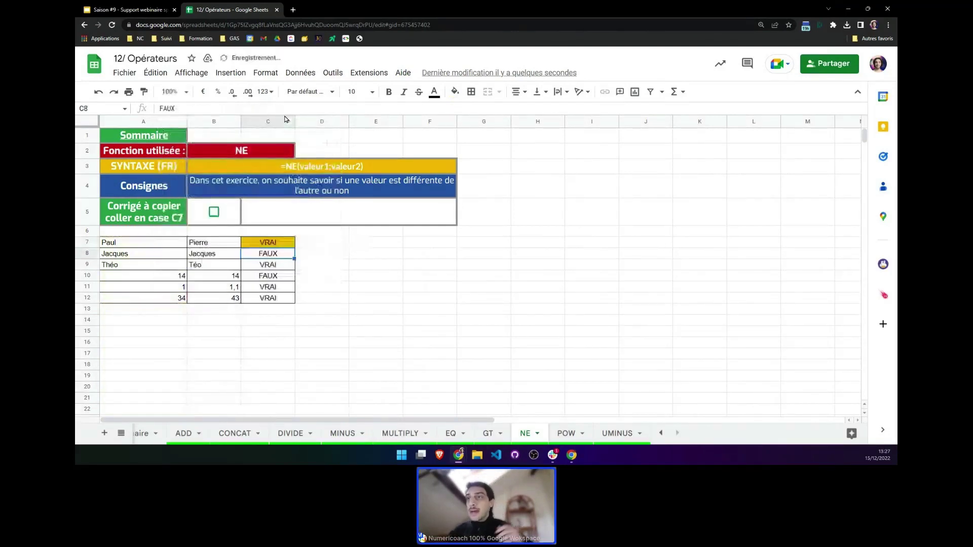
# Bold the VRAI results in C7, C9, C11 and C12, then reveal the NE correction
pyautogui.click(270, 241)
pyautogui.hotkey('ctrl', 'b')
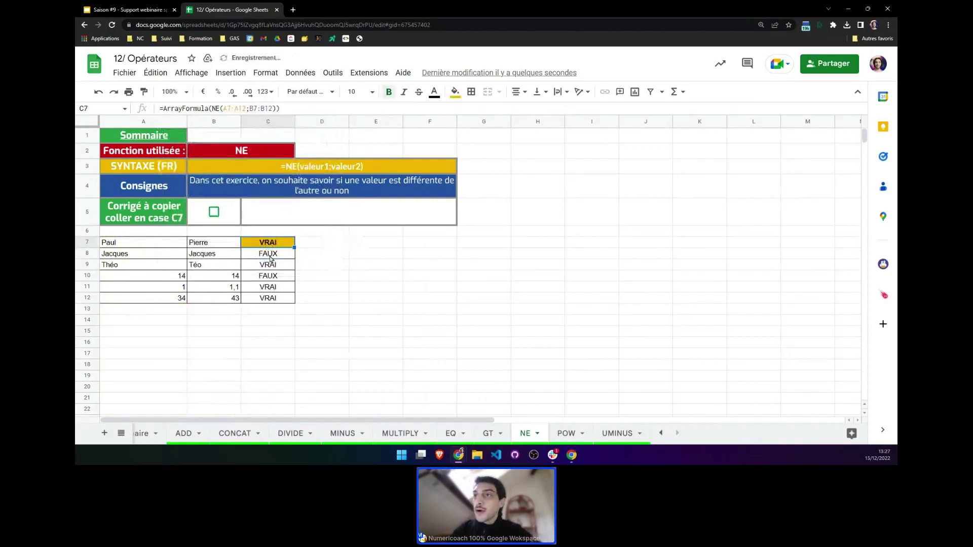
pyautogui.press('Down')
pyautogui.press('Left')
pyautogui.keyDown('shift'); pyautogui.click(146, 258); pyautogui.keyUp('shift')
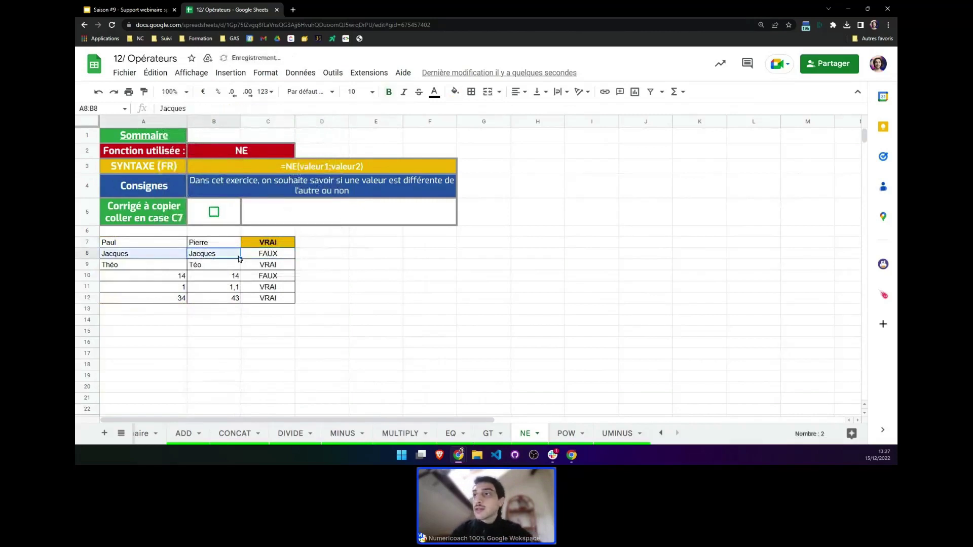
pyautogui.click(271, 266)
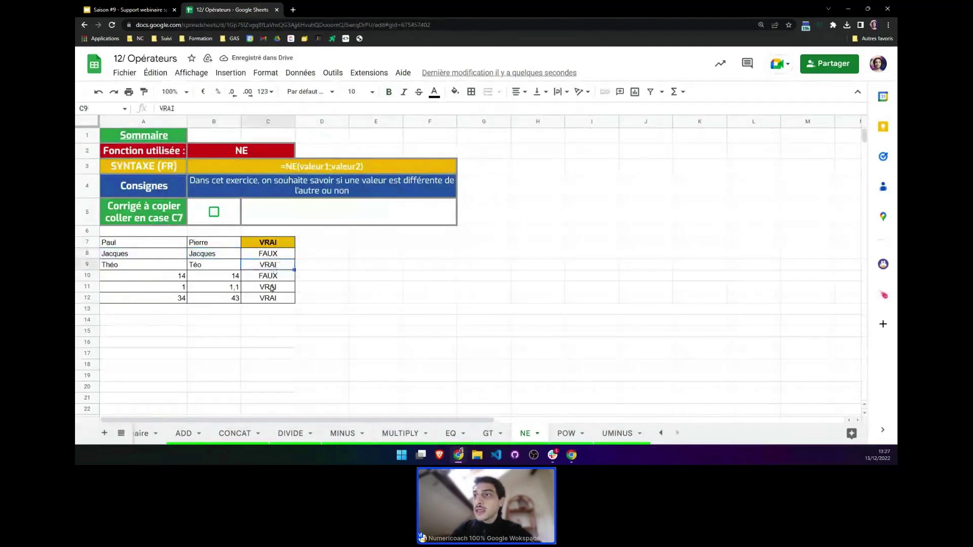
pyautogui.keyDown('ctrl'); pyautogui.click(271, 287); pyautogui.keyUp('ctrl')
pyautogui.keyDown('ctrl'); pyautogui.click(271, 298); pyautogui.keyUp('ctrl')
pyautogui.hotkey('ctrl', 'b')
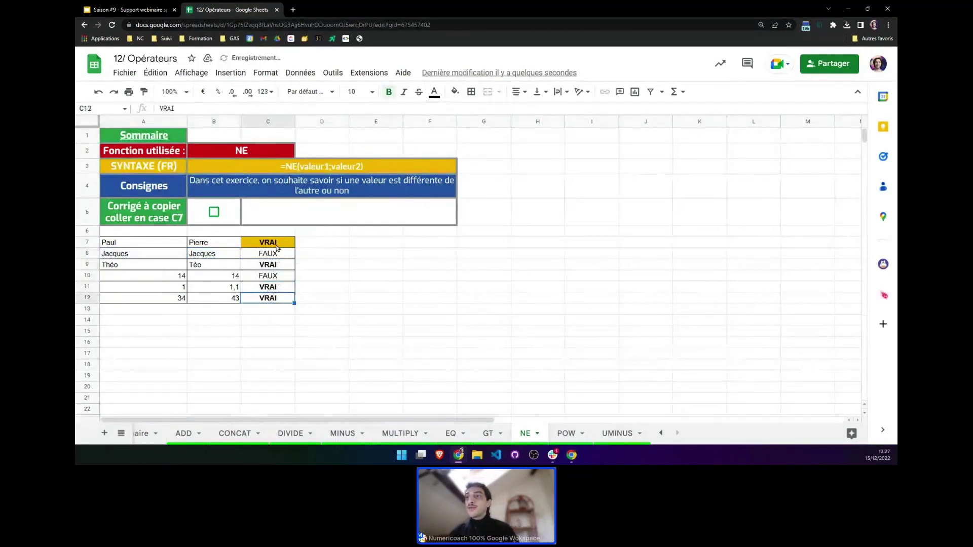
pyautogui.click(276, 284)
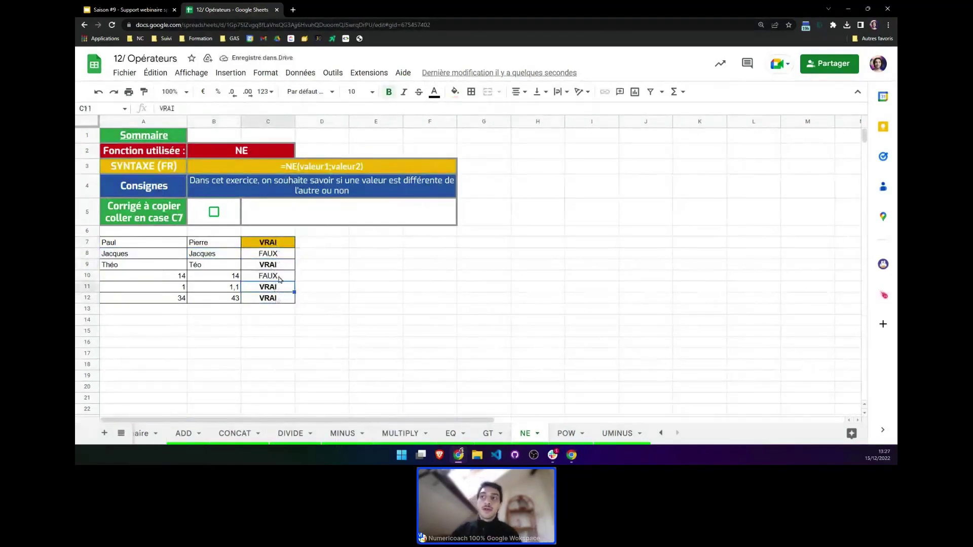
pyautogui.click(279, 278)
pyautogui.click(278, 259)
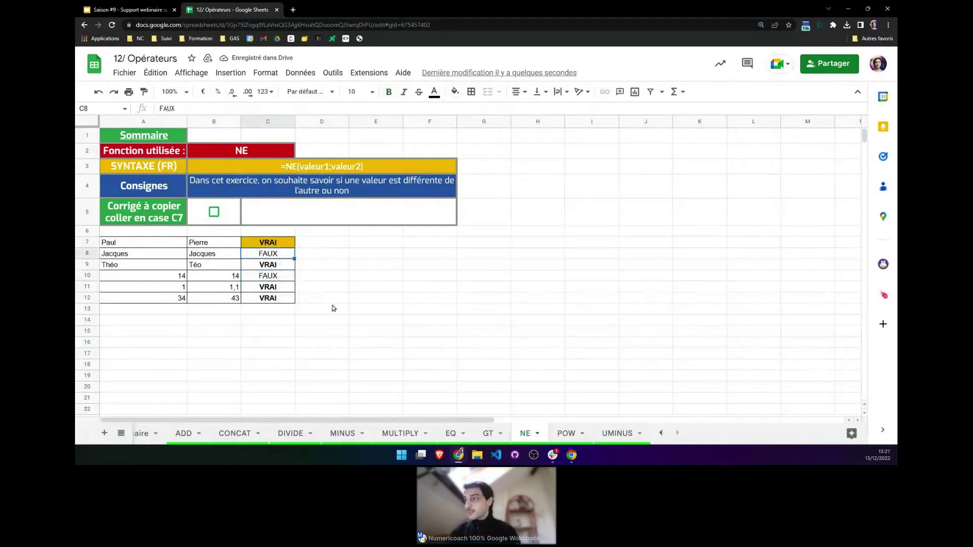
pyautogui.click(214, 213)
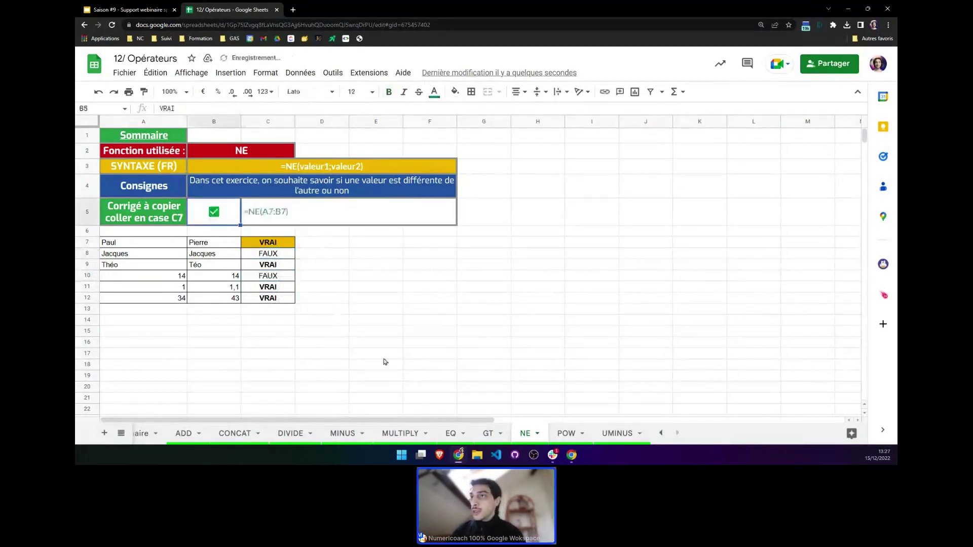
# On the POW sheet, enter =POW(A7;B7) in C7, giving 9
pyautogui.click(562, 434)
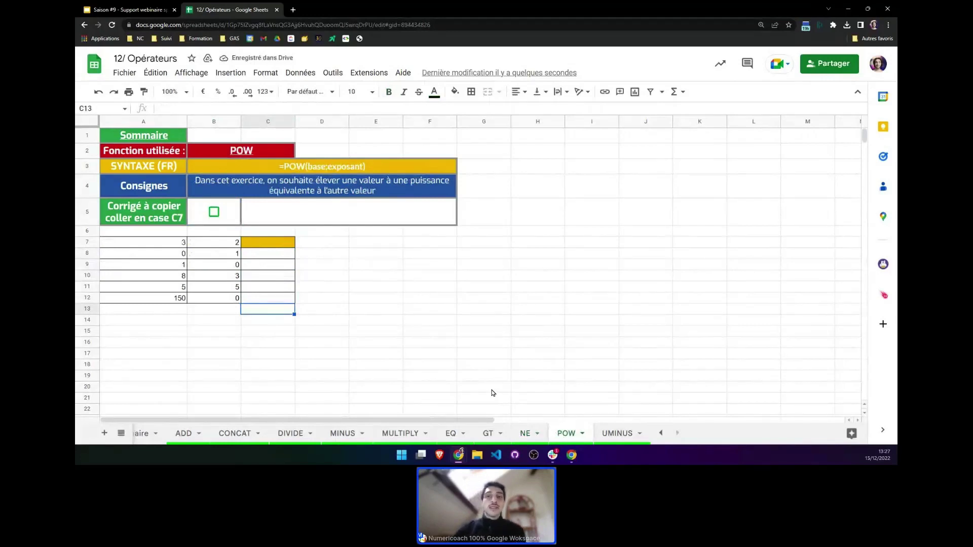
pyautogui.click(269, 245)
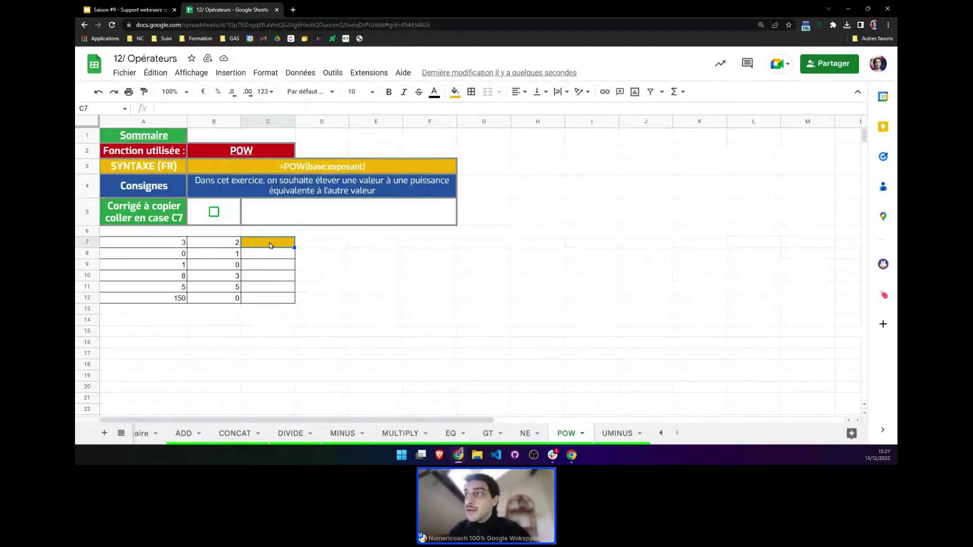
pyautogui.click(177, 246)
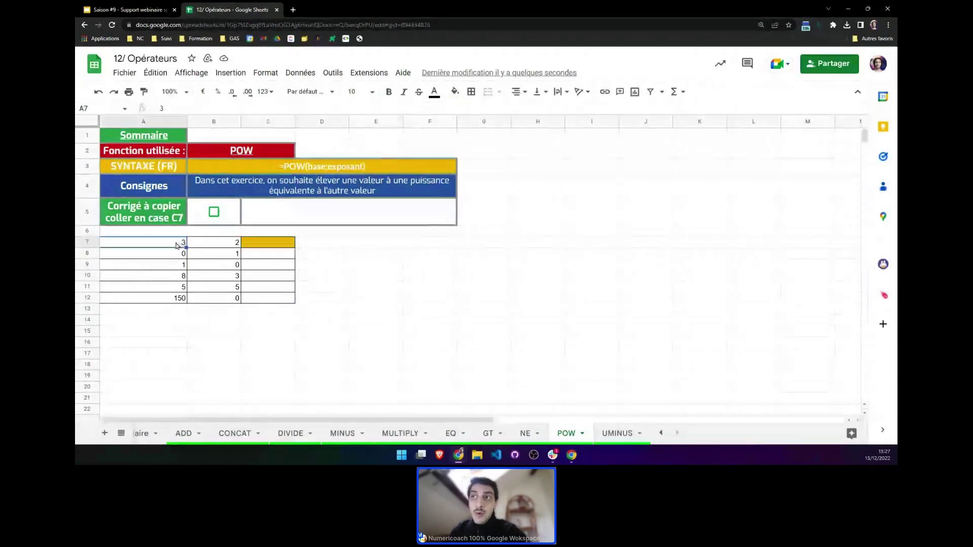
pyautogui.click(212, 248)
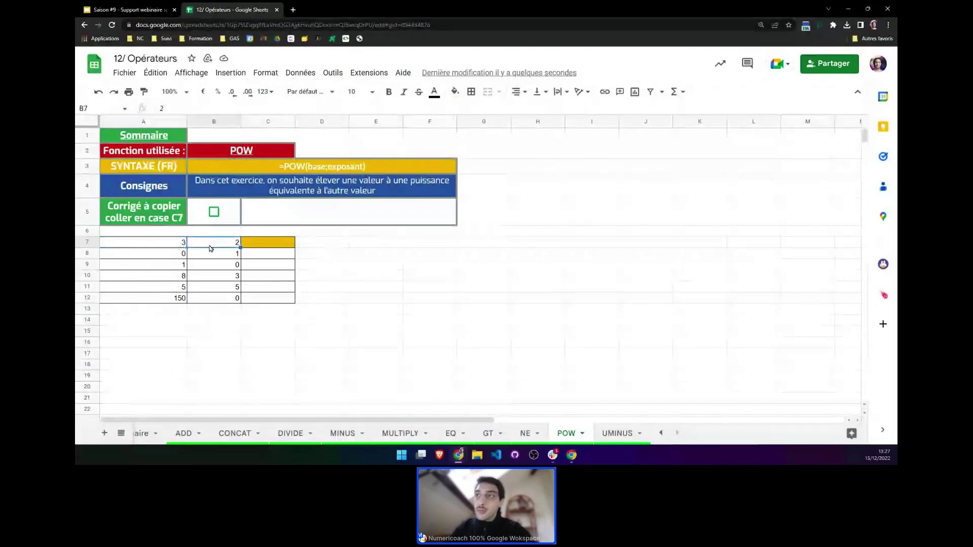
pyautogui.click(253, 244)
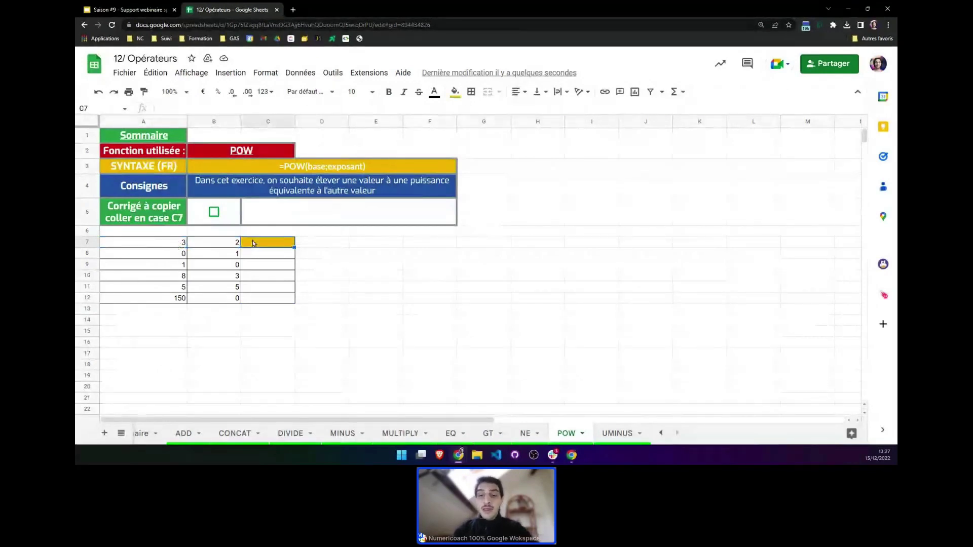
pyautogui.write('=pow')
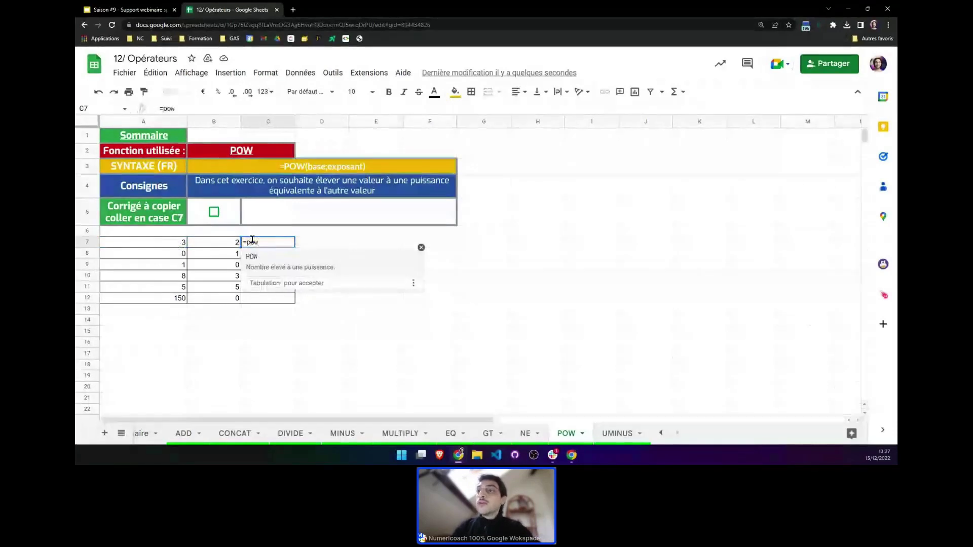
pyautogui.press('Tab')
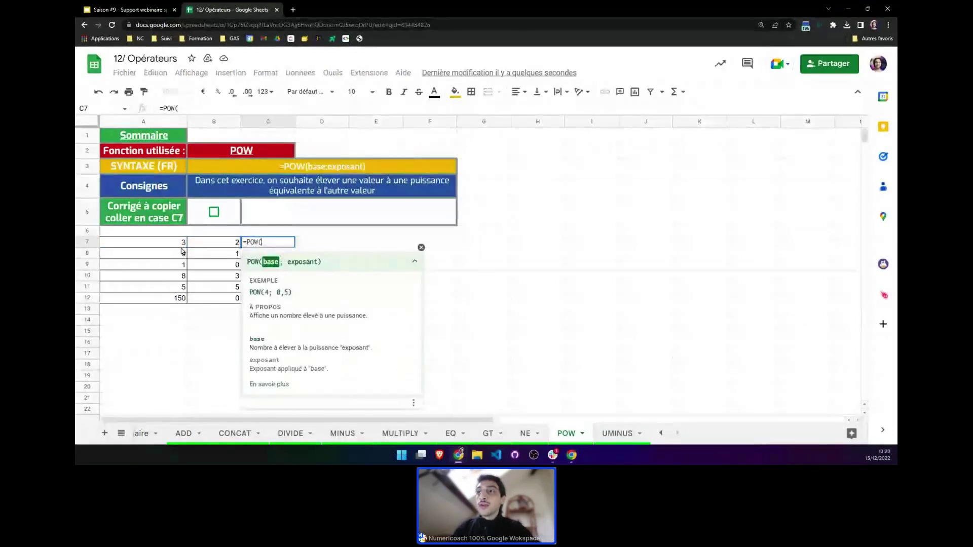
pyautogui.click(177, 245)
pyautogui.write(';')
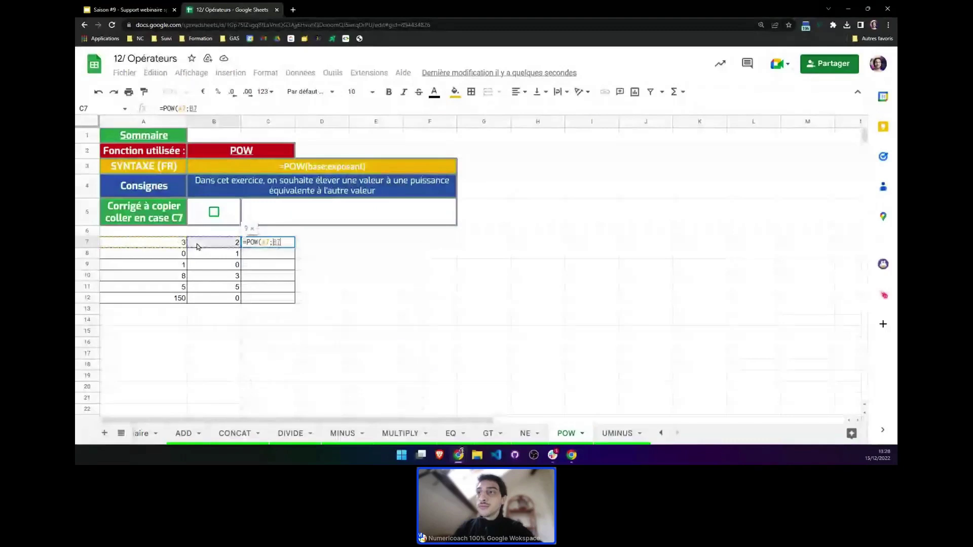
pyautogui.click(200, 246)
pyautogui.write(')')
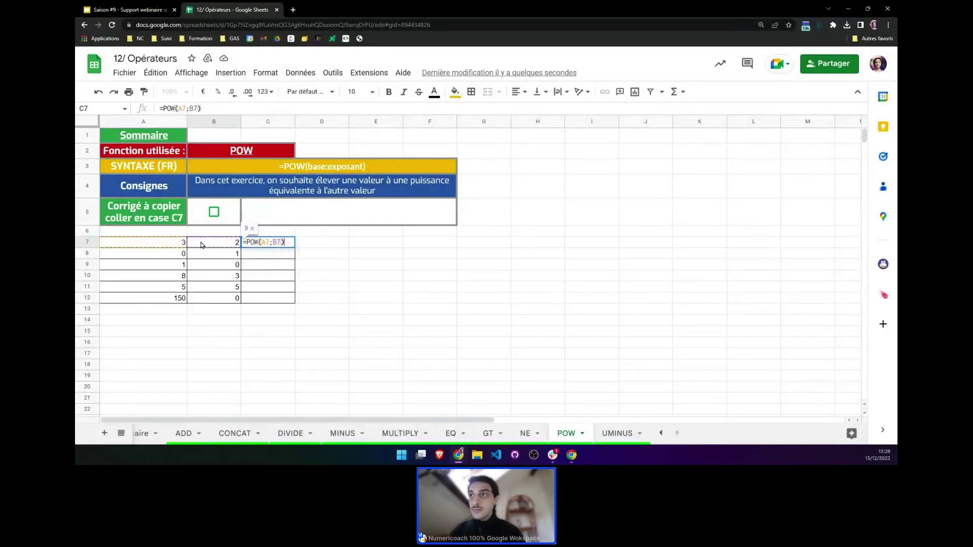
pyautogui.press('Return')
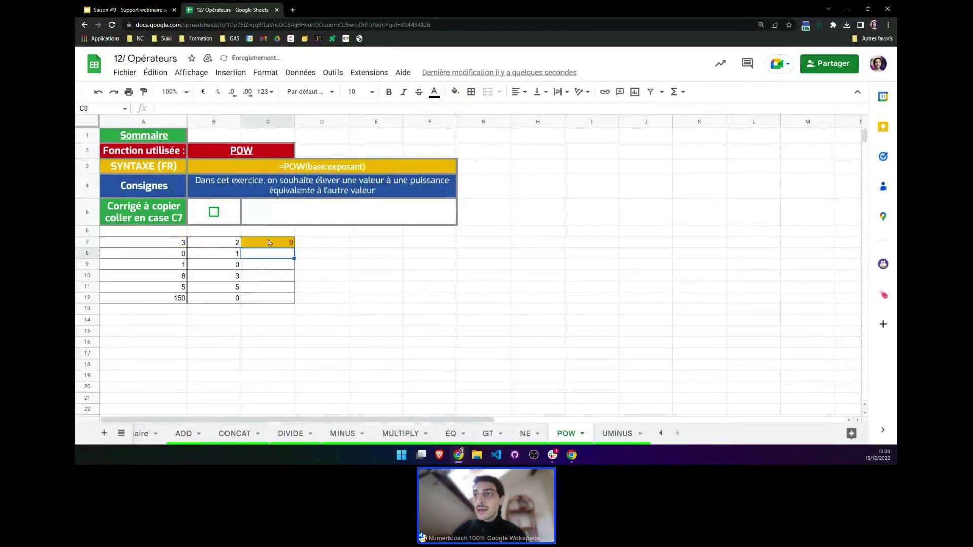
# Convert C7 to =ArrayFormula(POW(A7:A12;B7:B12)) and reveal the =POW(A7;B7) correction
pyautogui.click(291, 245)
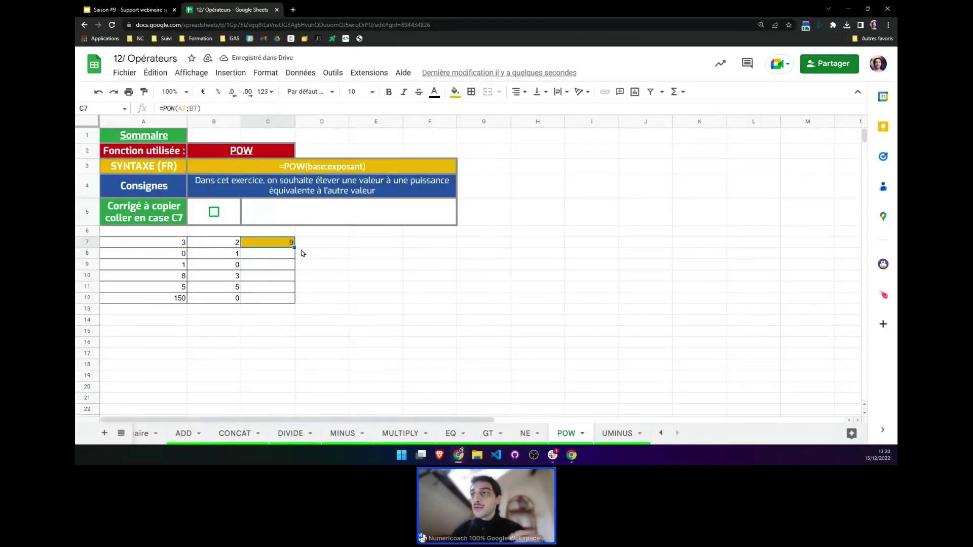
pyautogui.moveTo(293, 247); pyautogui.dragTo(290, 299)
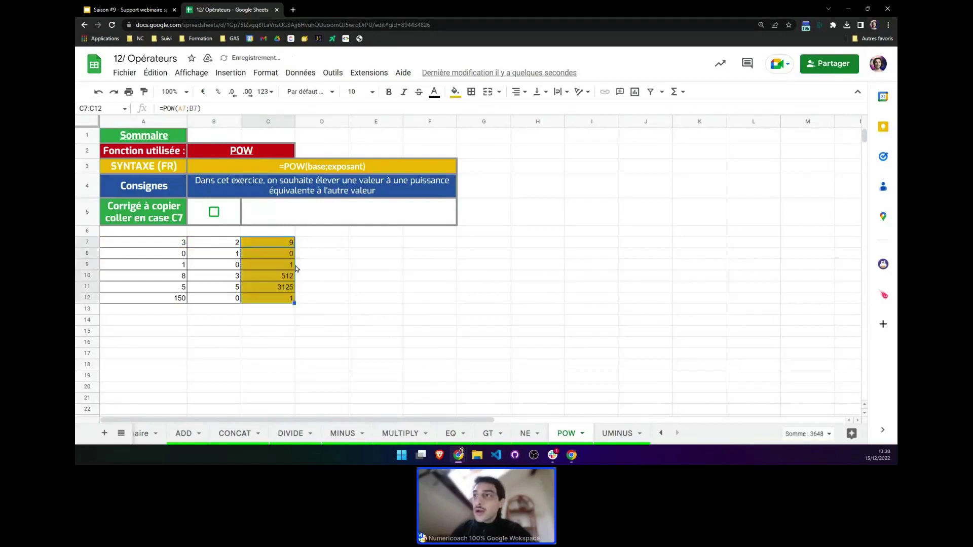
pyautogui.hotkey('ctrl', 'z')
pyautogui.click(223, 111)
pyautogui.hotkey('ctrl', 'shift', 'Return')
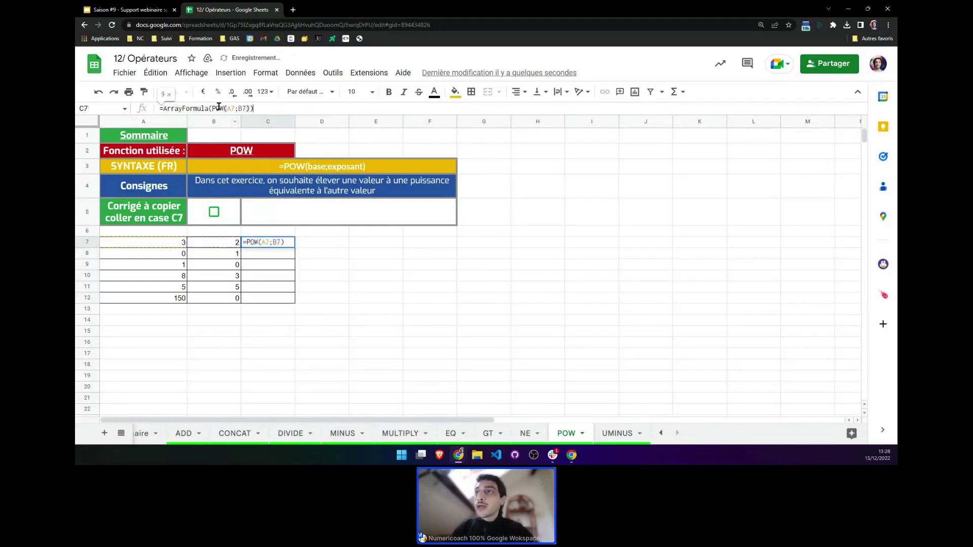
pyautogui.click(233, 108)
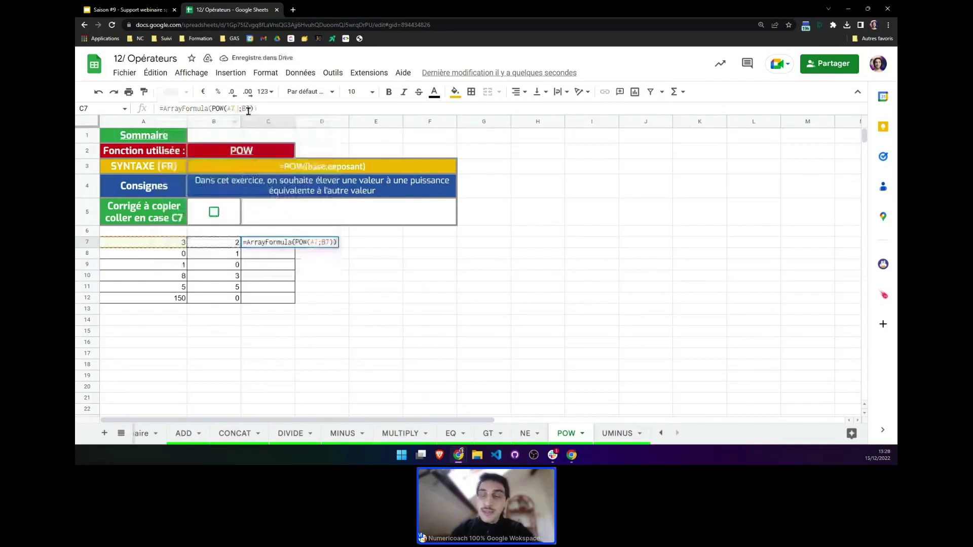
pyautogui.write(':A12')
pyautogui.click(249, 109)
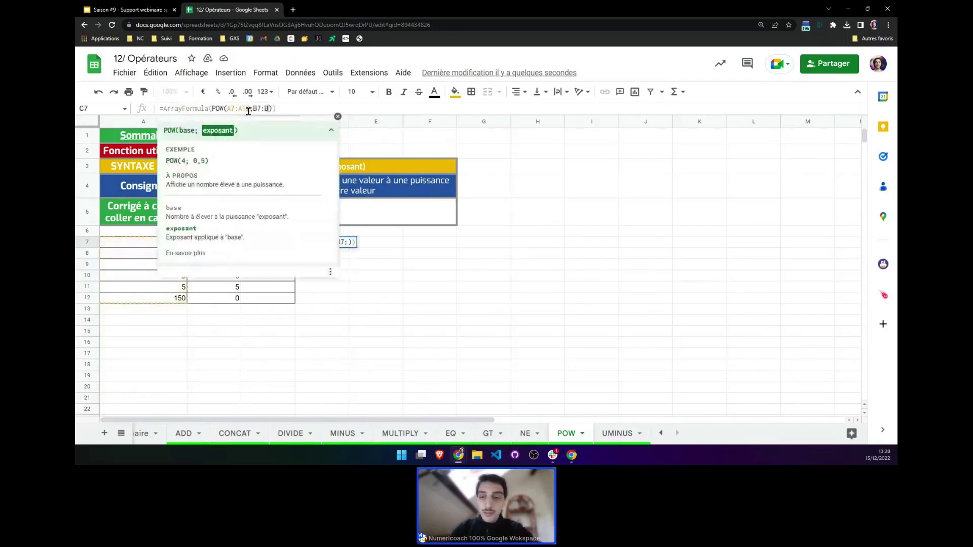
pyautogui.press('Return')
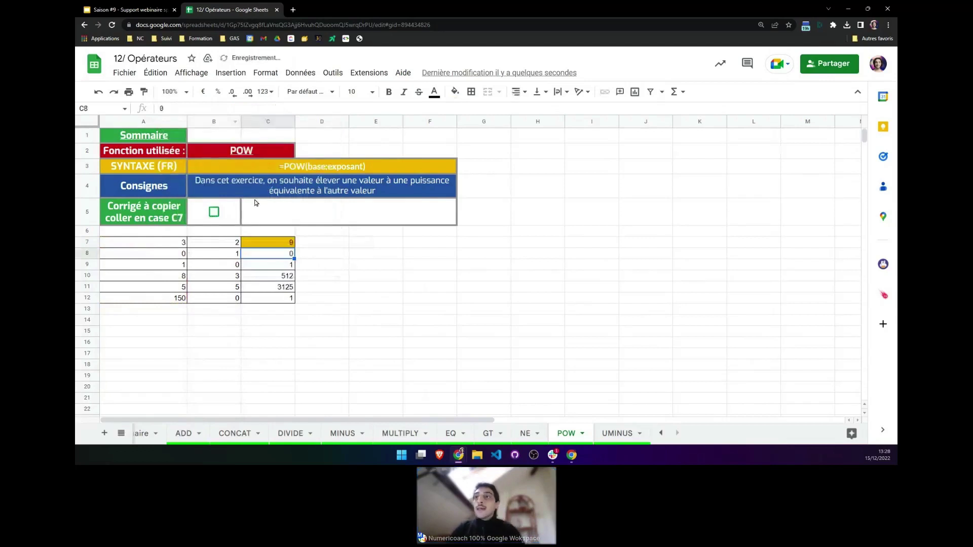
pyautogui.click(213, 215)
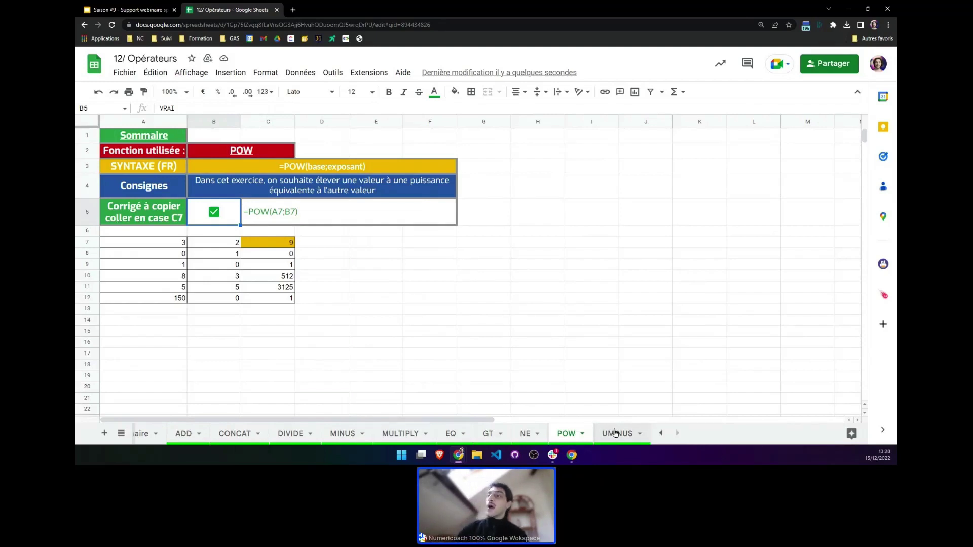
# Open the UMINUS sheet, review values -1, 1 and -777 in A7:A9, and select B7
pyautogui.click(616, 432)
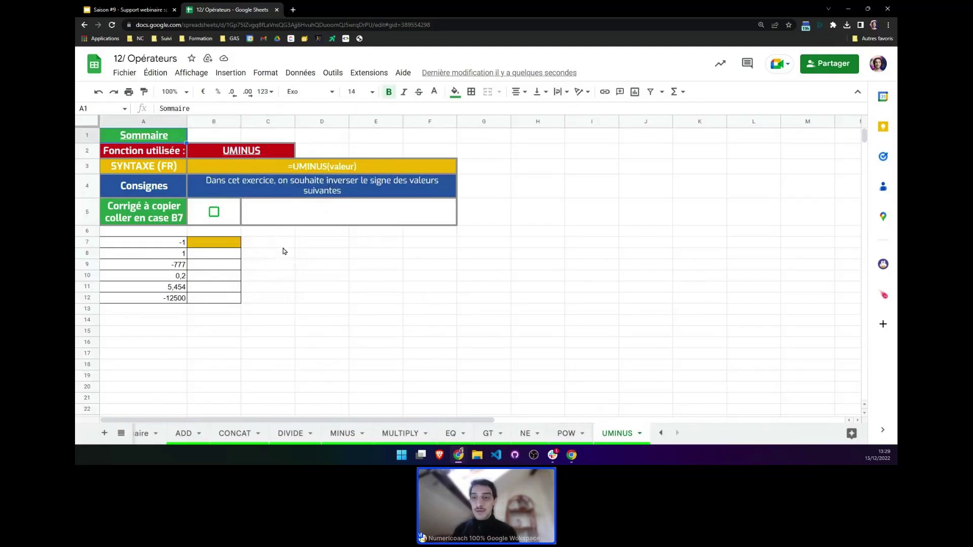
pyautogui.click(177, 248)
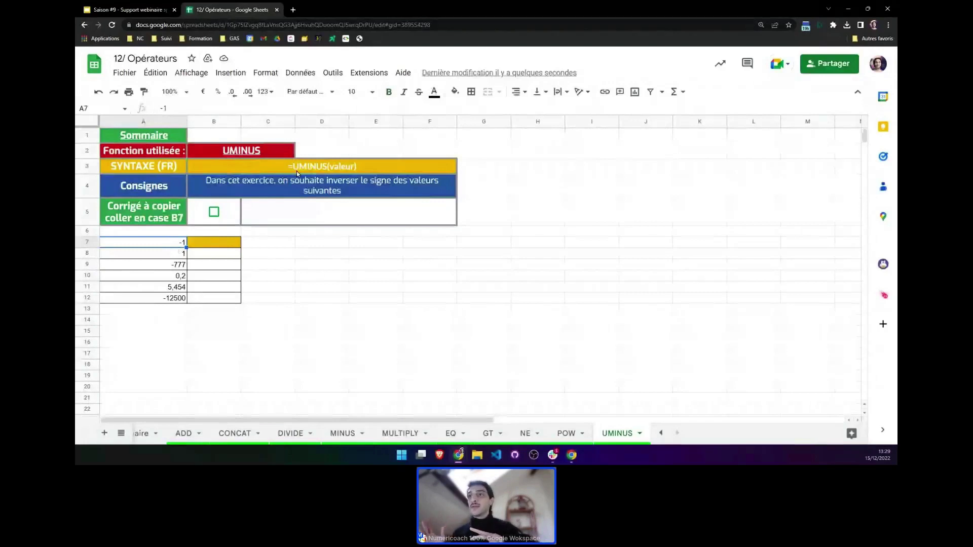
pyautogui.click(165, 257)
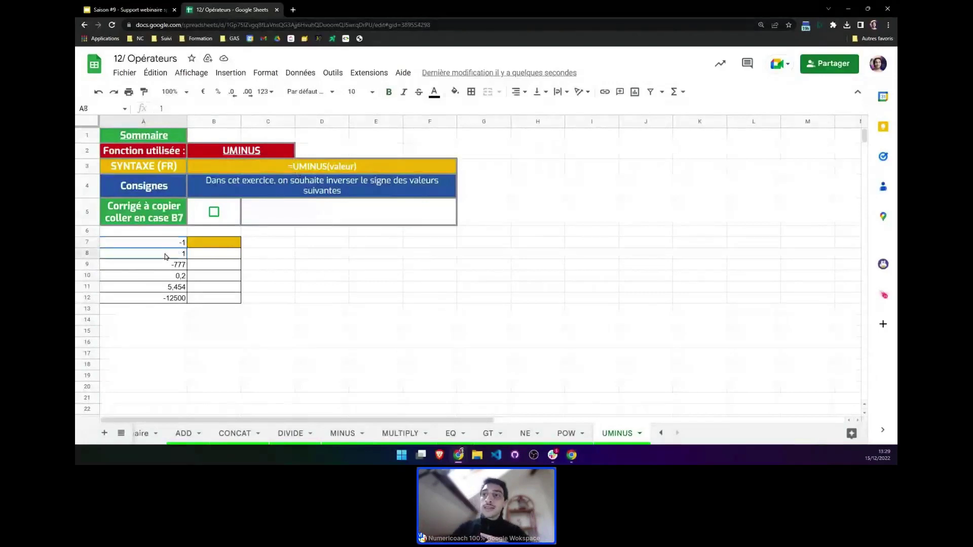
pyautogui.click(157, 269)
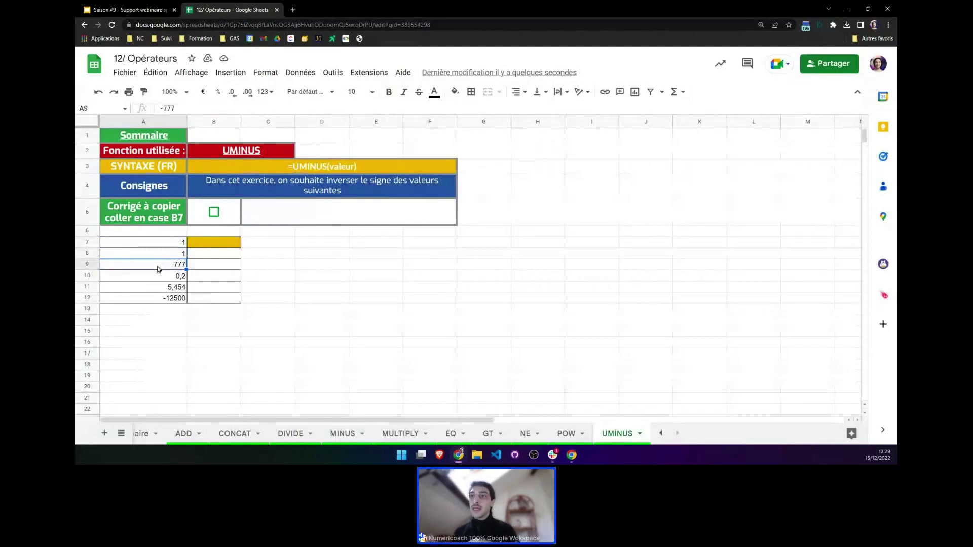
pyautogui.click(219, 246)
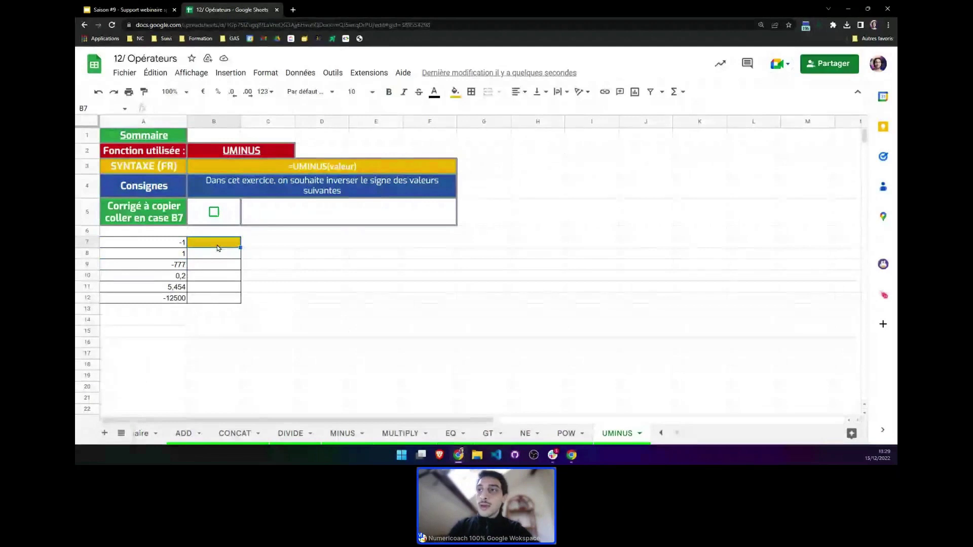
# Enter =ArrayFormula(UMINUS(A7:A12)) in B7 to fill B7:B12 with negated values
pyautogui.write('=UMINUS(')
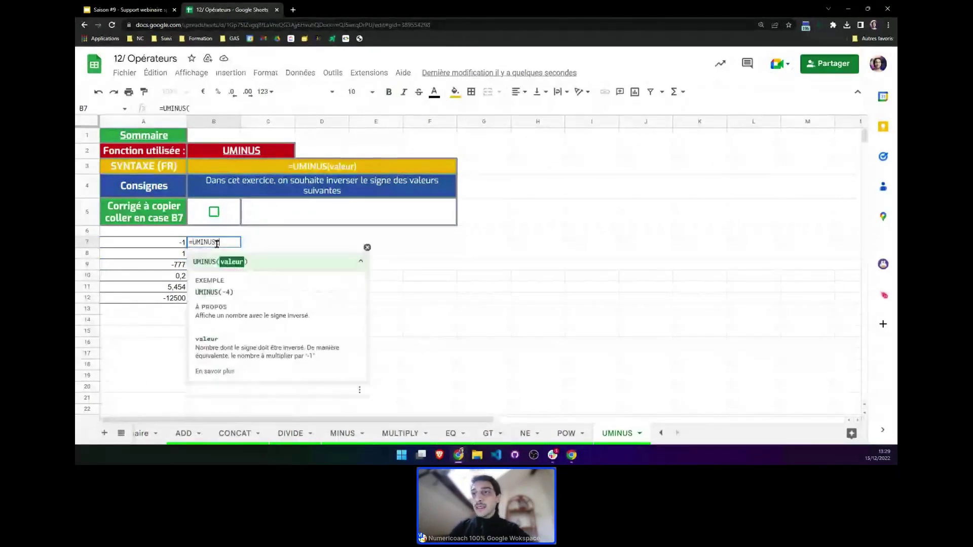
pyautogui.click(178, 244)
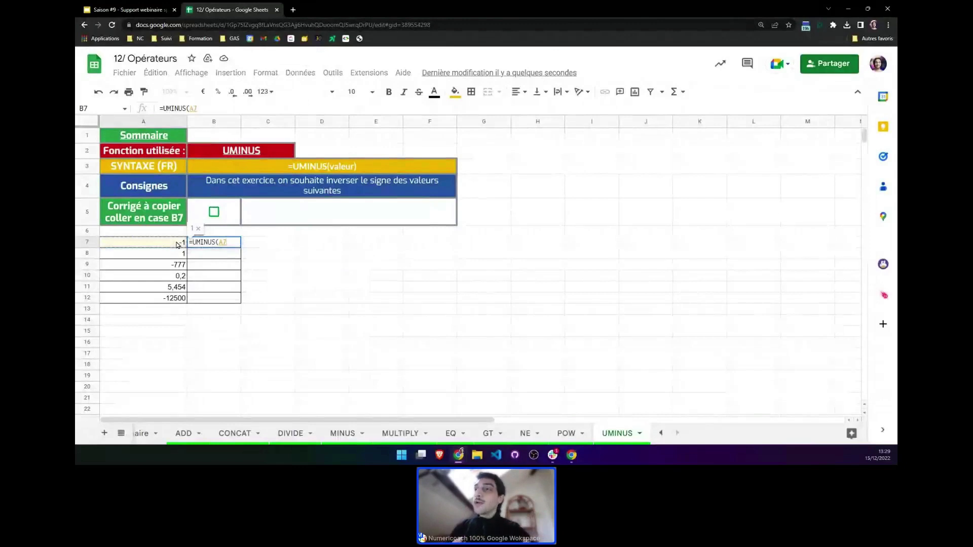
pyautogui.write(')')
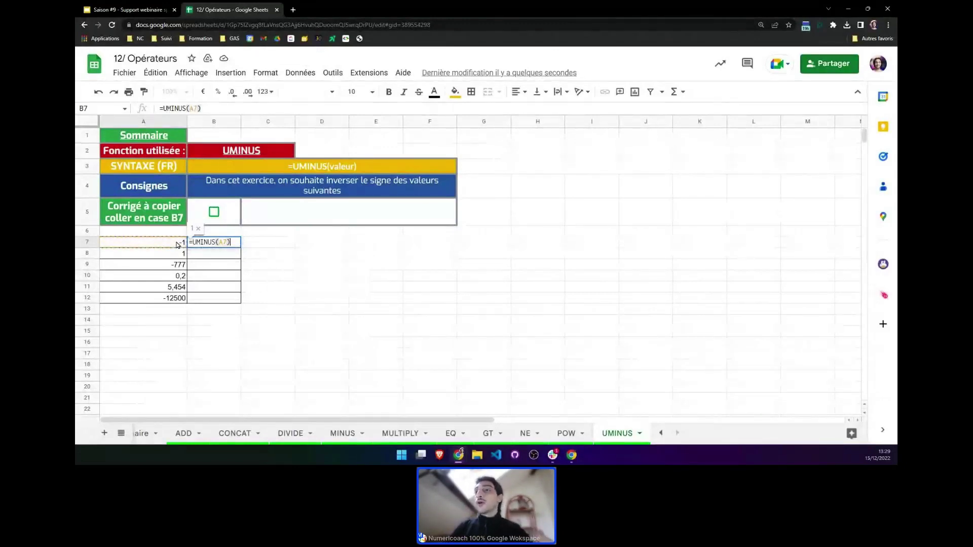
pyautogui.press('Return')
pyautogui.click(203, 246)
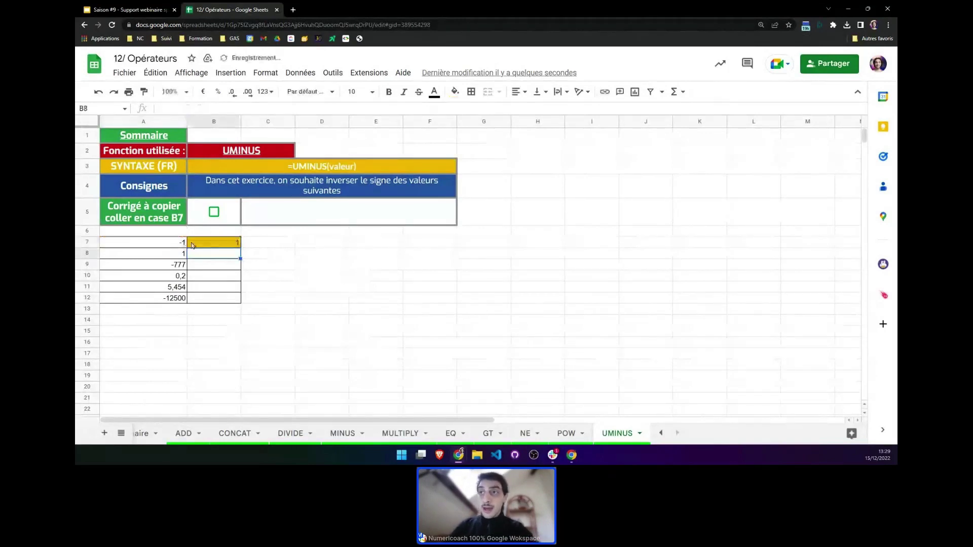
pyautogui.press('Return')
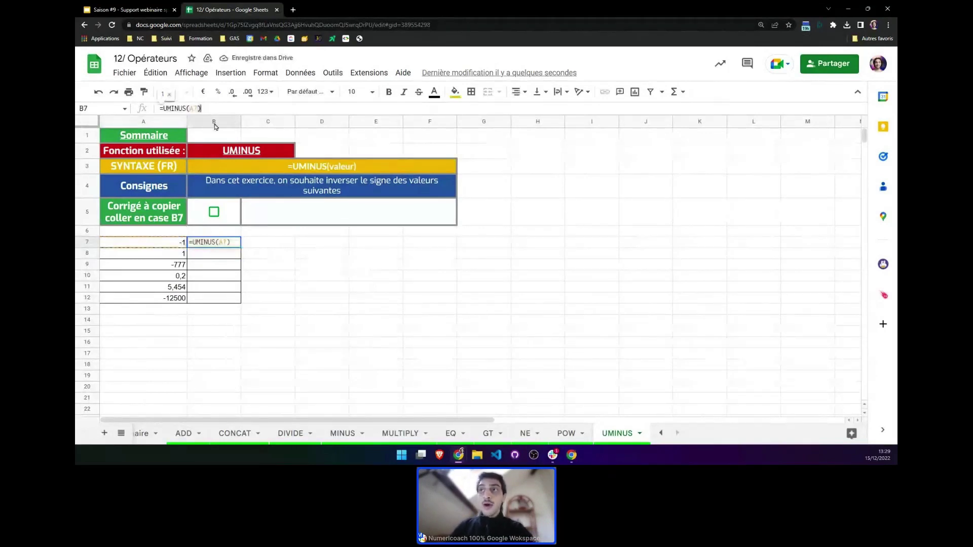
pyautogui.hotkey('ctrl', 'shift', 'Return')
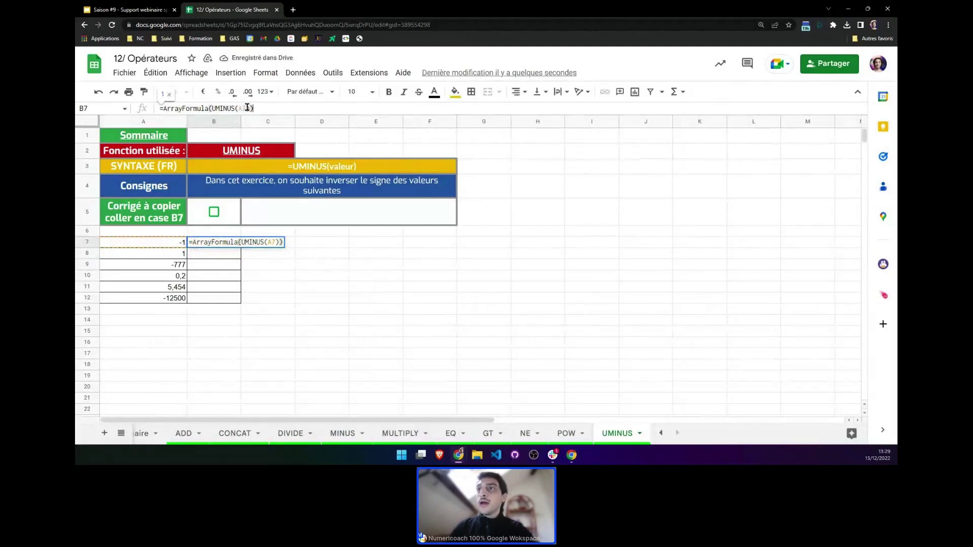
pyautogui.write(':')
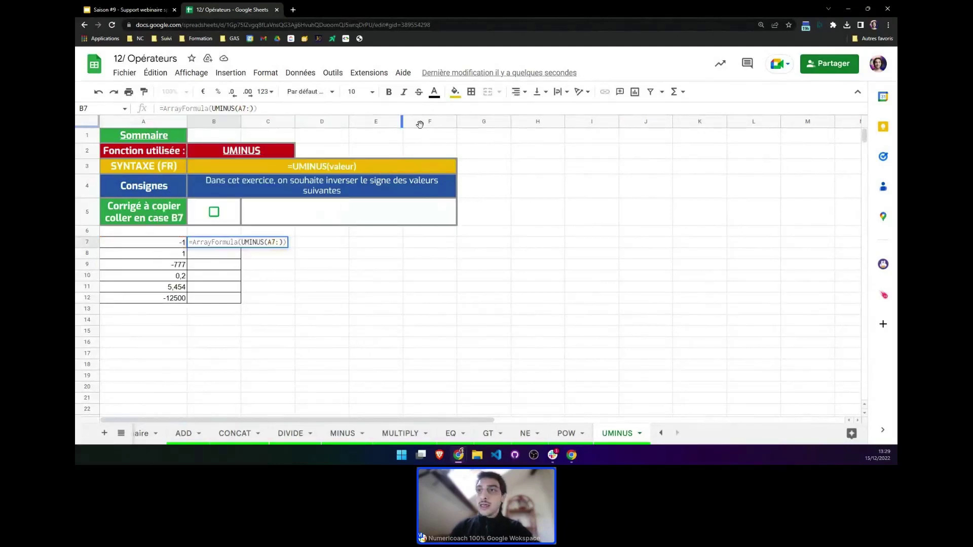
pyautogui.write('A12')
pyautogui.press('Return')
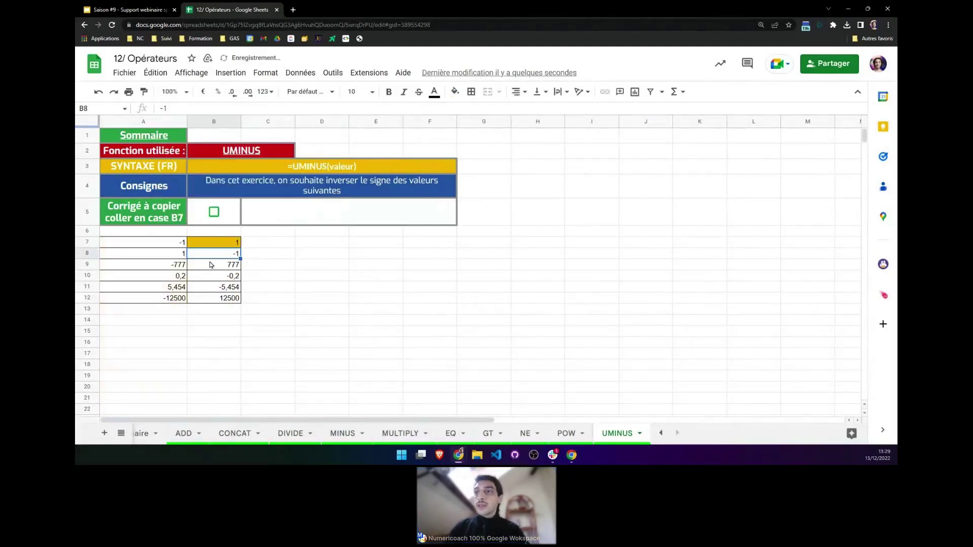
# Compare each inverted result with its original value, then return to the webinar slides
pyautogui.press('Up')
pyautogui.click(174, 256)
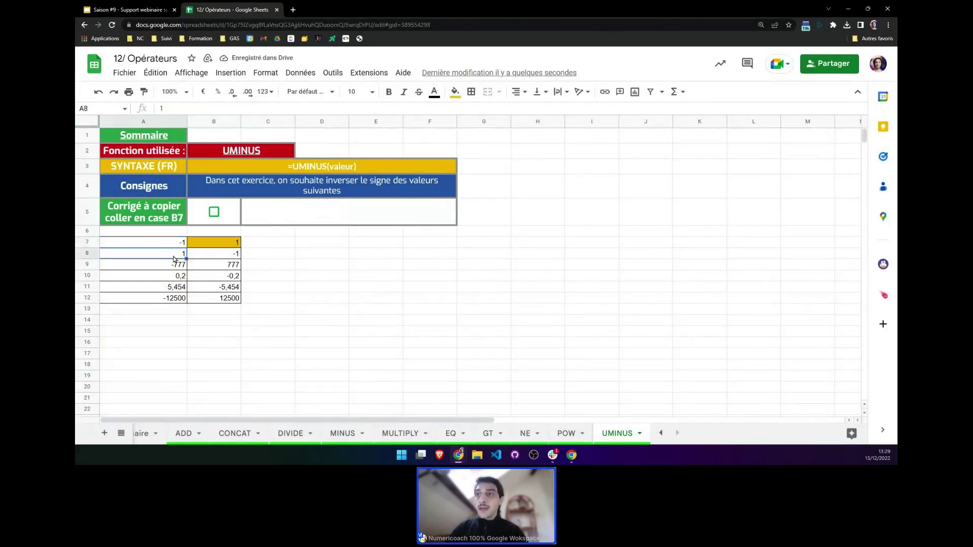
pyautogui.click(196, 256)
pyautogui.click(185, 265)
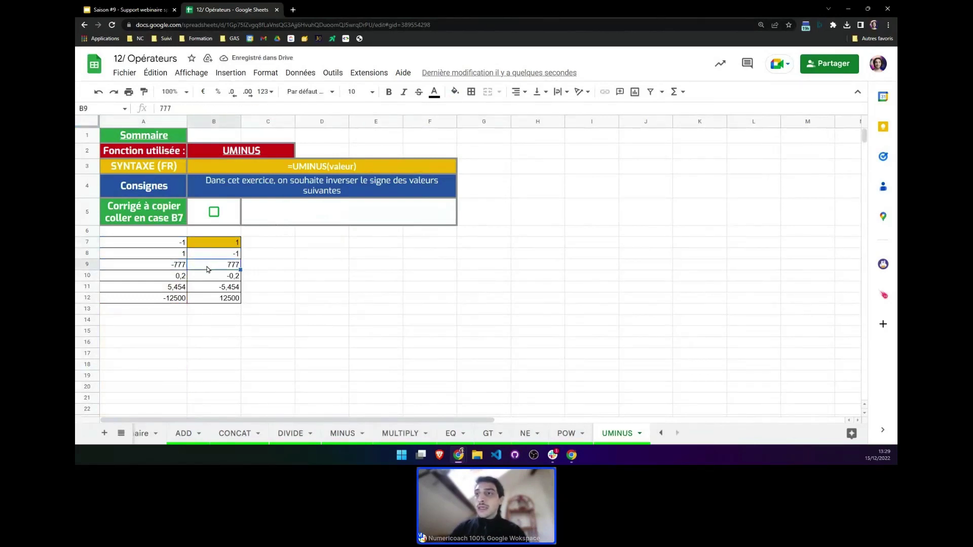
pyautogui.click(185, 277)
pyautogui.click(185, 286)
pyautogui.click(213, 288)
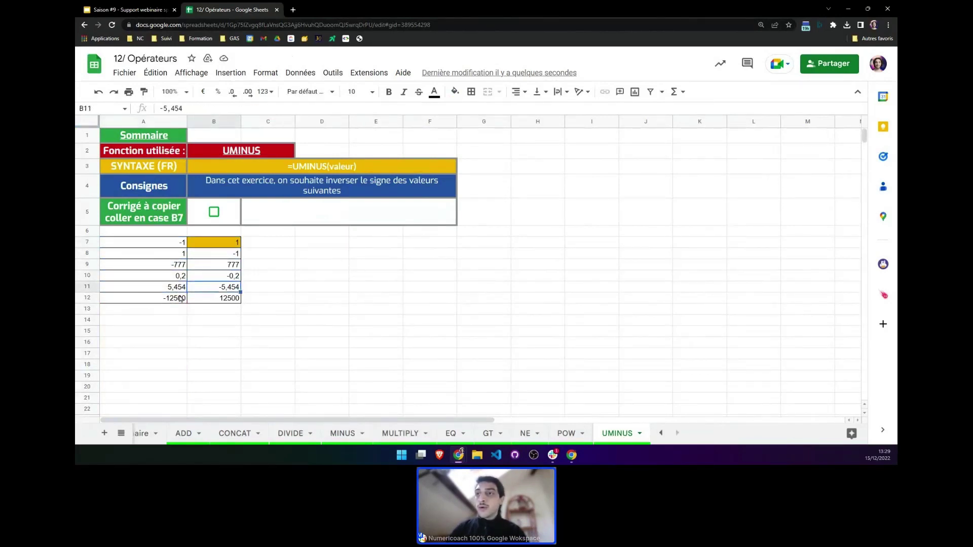
pyautogui.click(179, 299)
pyautogui.click(219, 300)
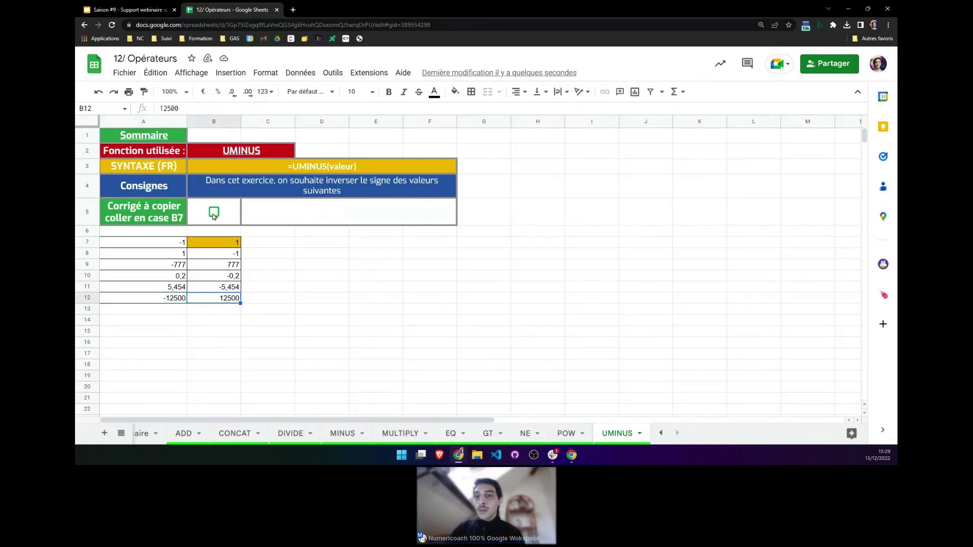
pyautogui.click(157, 8)
pyautogui.press('Right')
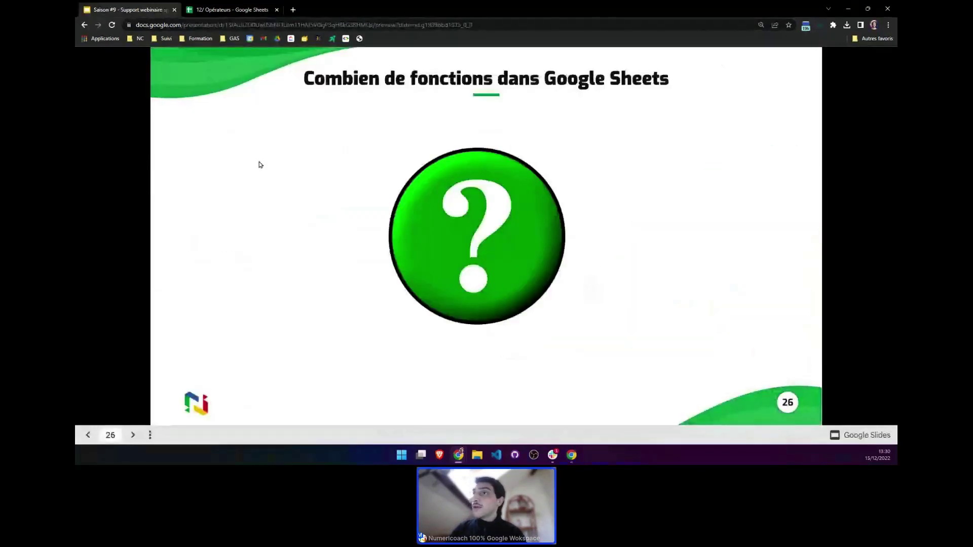
# Advance through the Pour conclure slide to slide 29 on the NumAgora forum
pyautogui.press('Right')
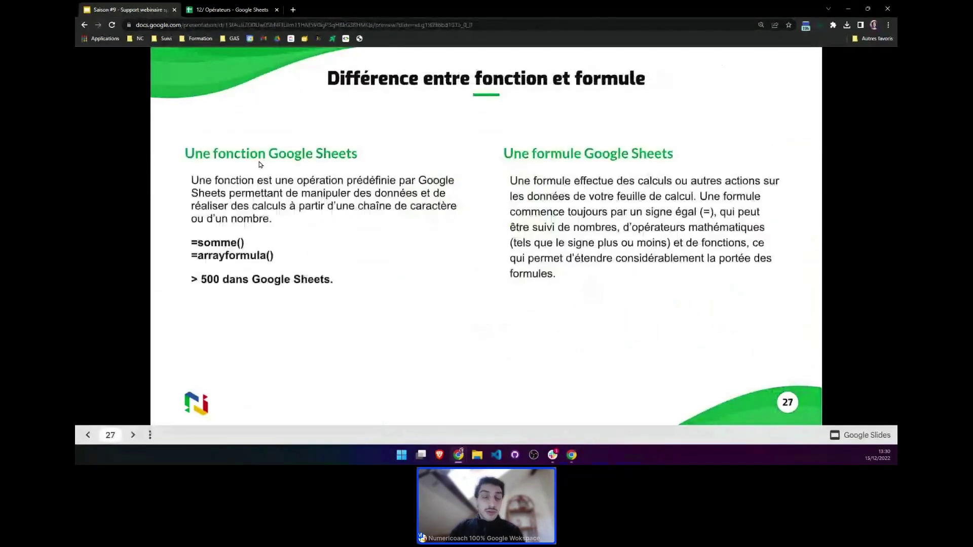
pyautogui.press('Right')
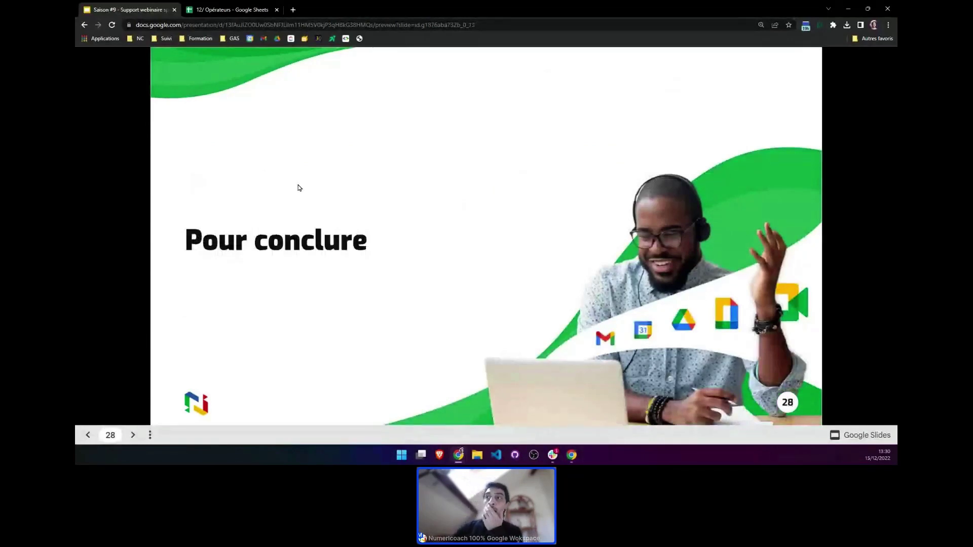
pyautogui.press('Right')
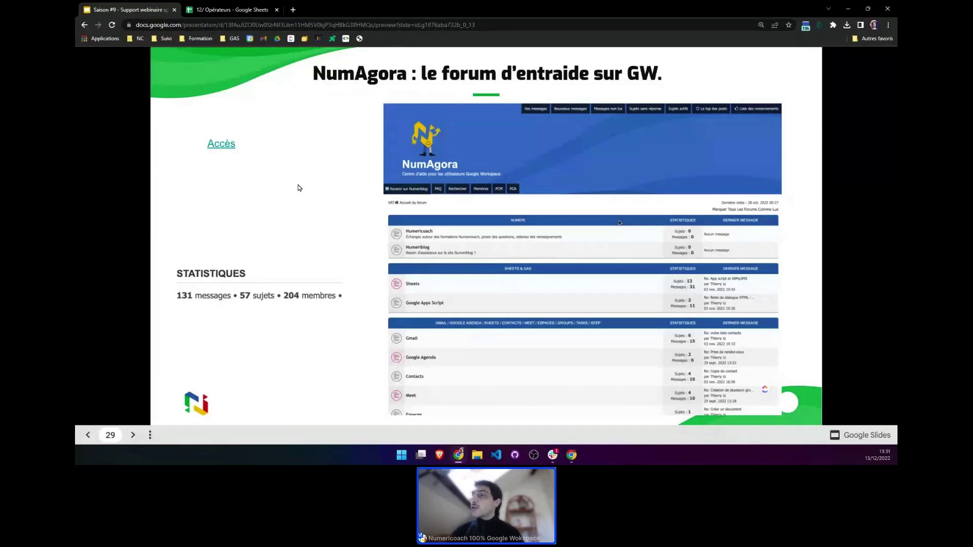
pyautogui.click(219, 148)
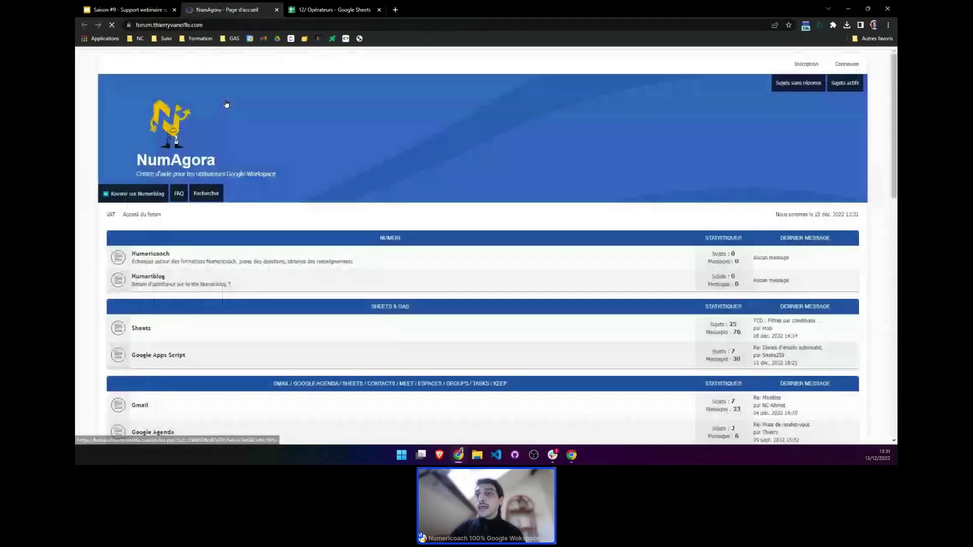
pyautogui.click(142, 329)
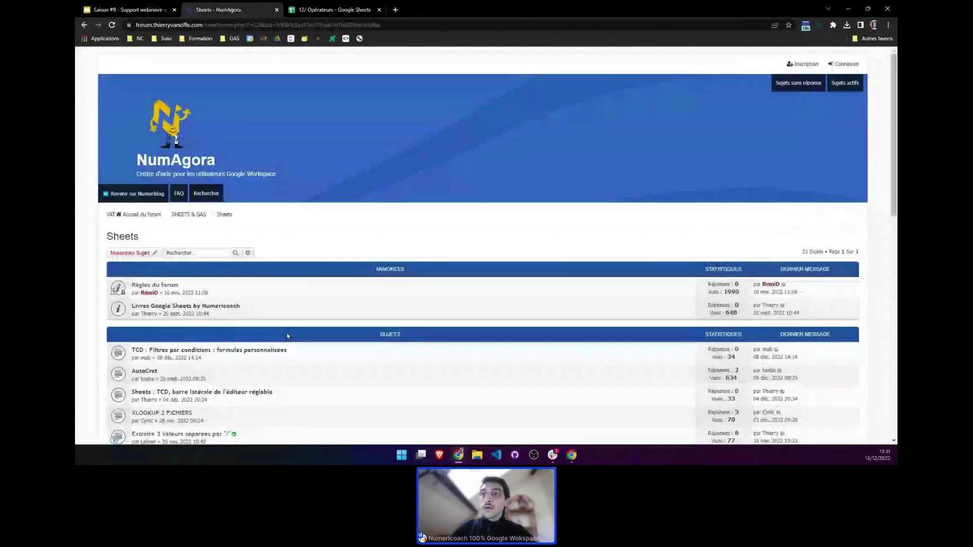
pyautogui.scroll(-3, 289, 337)
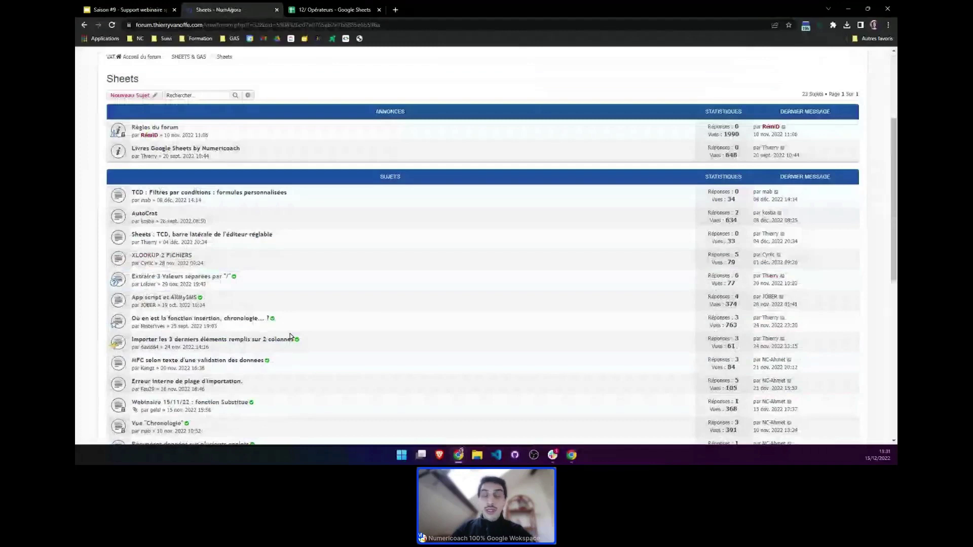
pyautogui.scroll(-1, 290, 337)
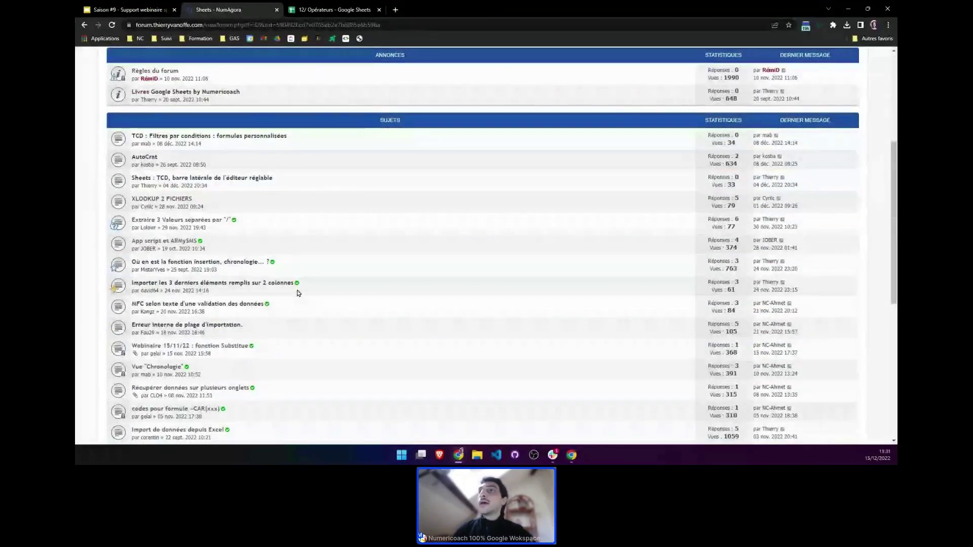
pyautogui.middleClick(238, 6)
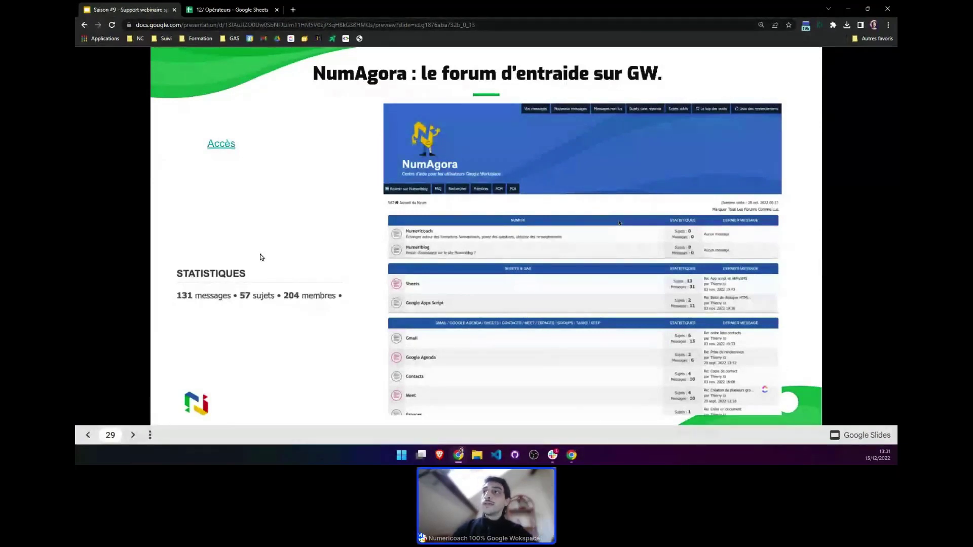
# Advance to slide 30 with the 20% book discount offer
pyautogui.press('Right')
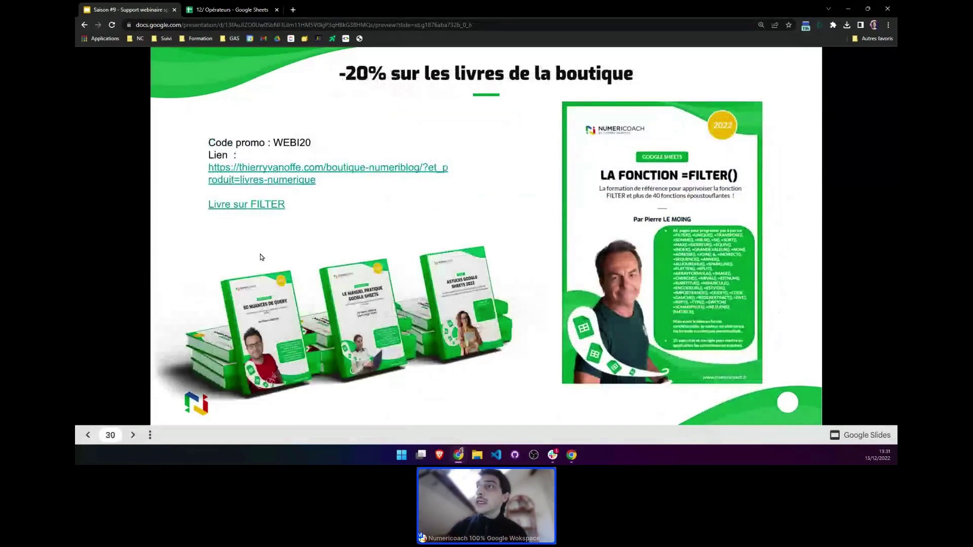
pyautogui.click(296, 176)
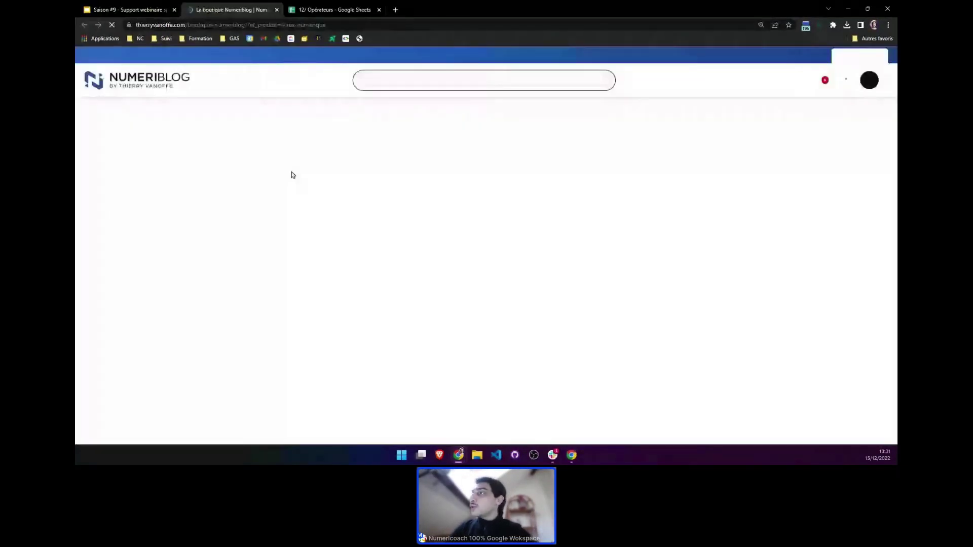
pyautogui.scroll(-5, 398, 276)
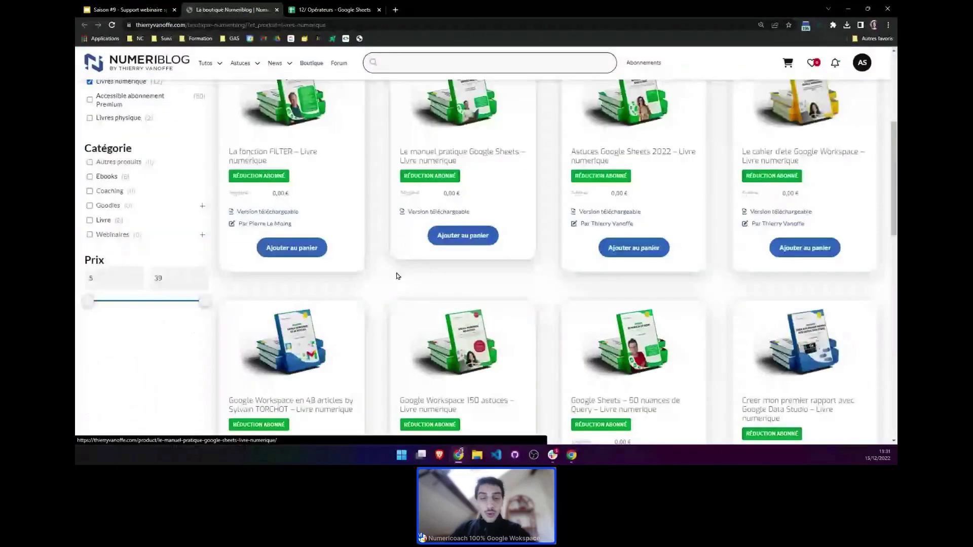
pyautogui.scroll(-4, 397, 276)
pyautogui.scroll(-4, 392, 277)
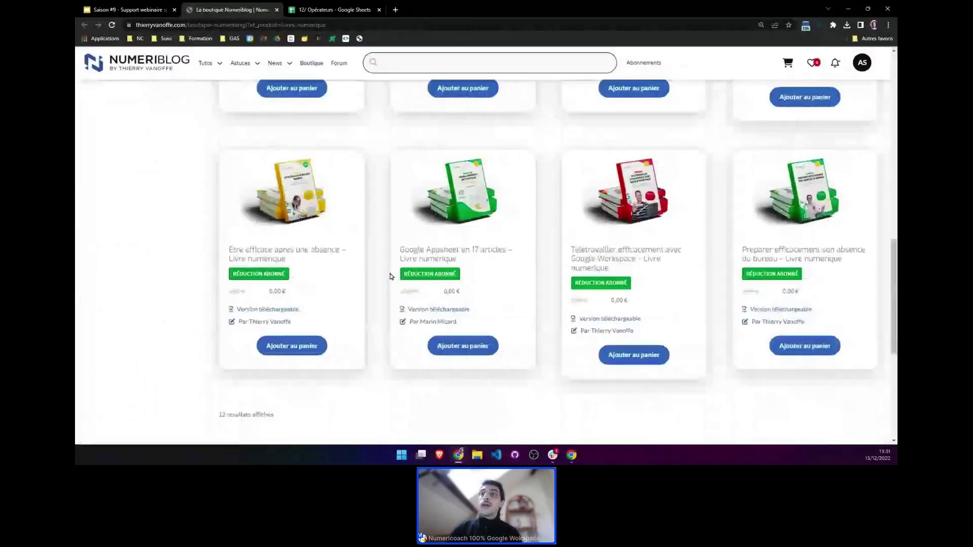
pyautogui.hotkey('ctrl', 'w')
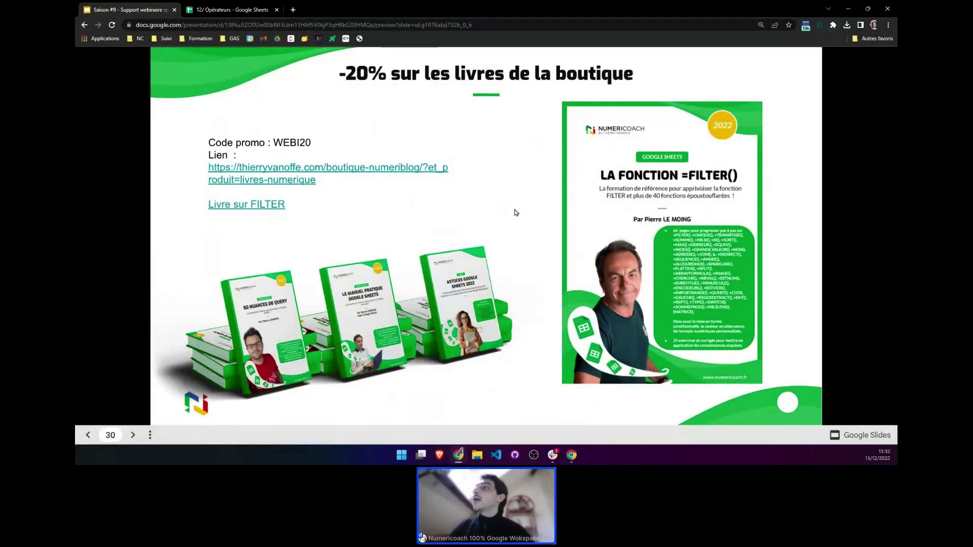
# Advance through the Telegram channel, reviews and brand overview slides
pyautogui.press('Right')
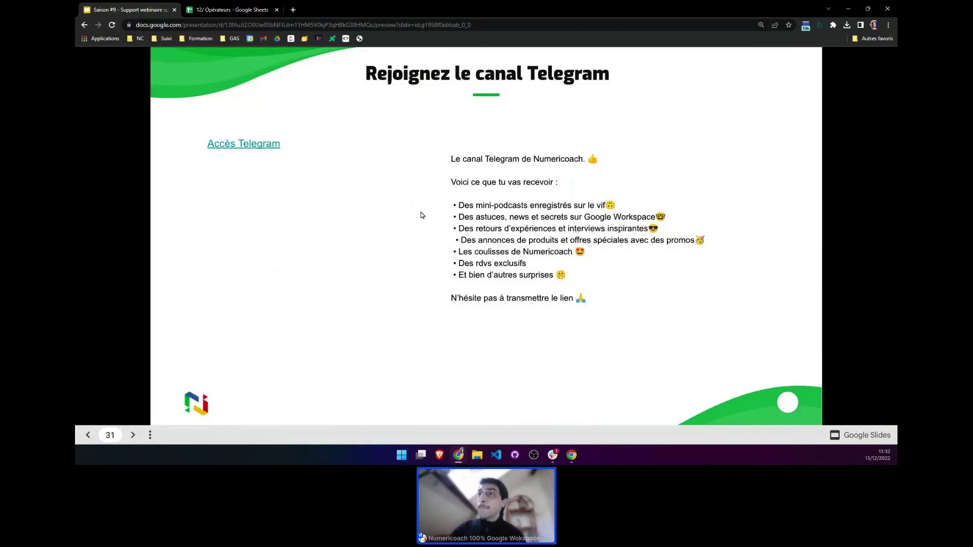
pyautogui.click(421, 216)
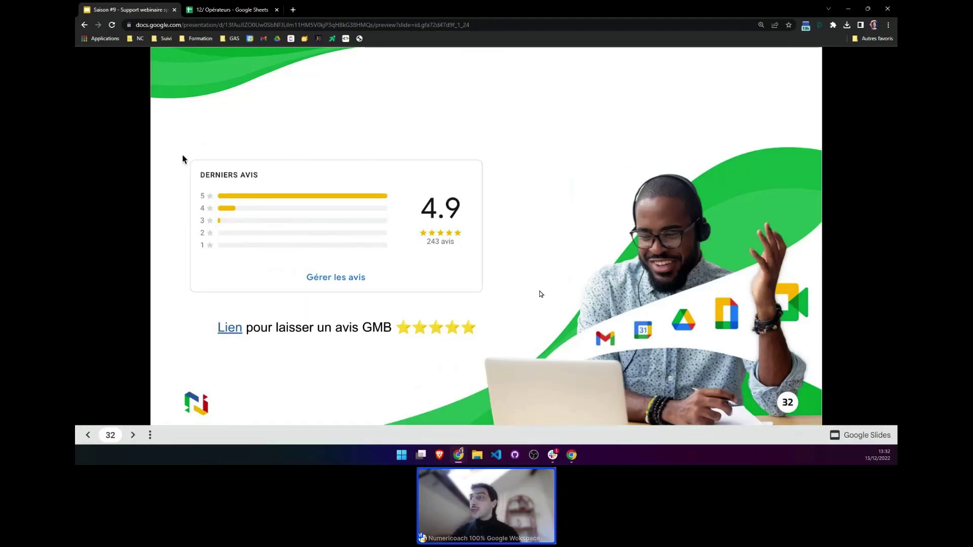
pyautogui.click(540, 294)
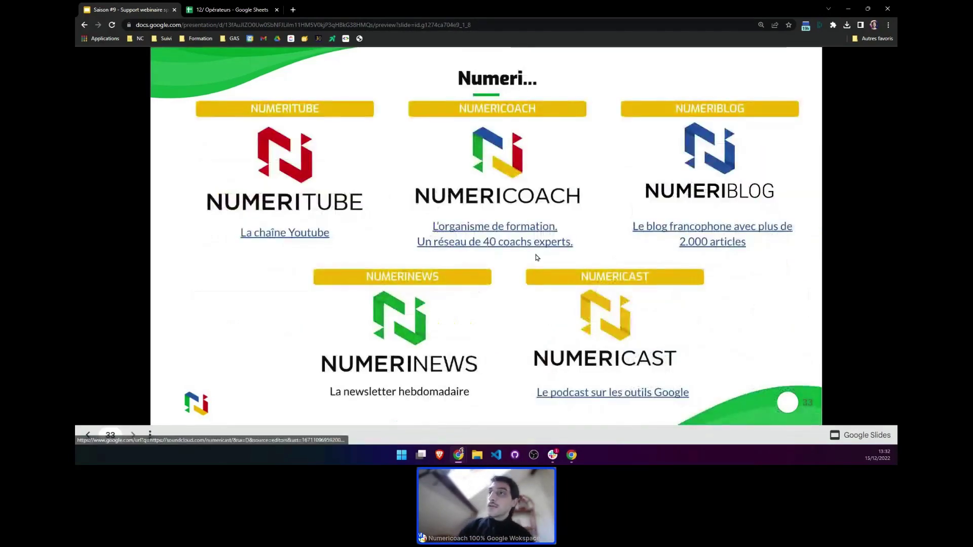